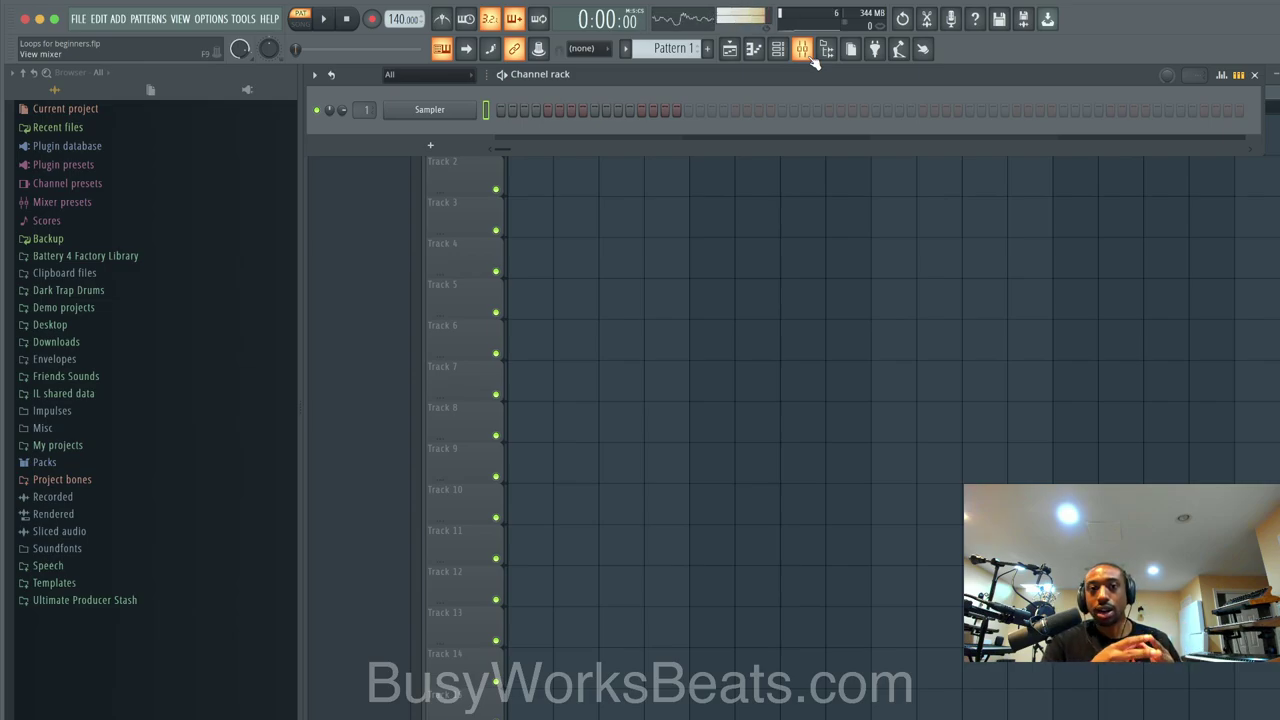
- Browse Friends Sounds > MyBestFriendJacob > Best Friend Sample Collection and audition the Born To Win Part_2 loop
left_click(111, 379)
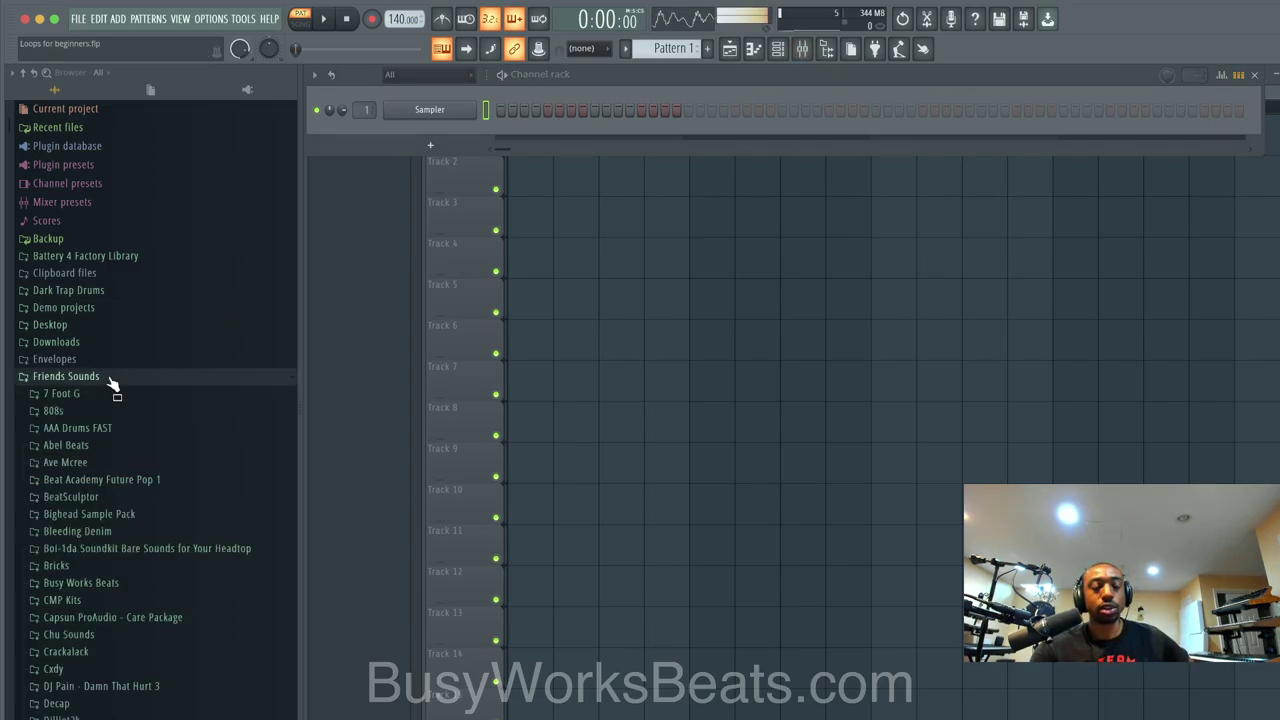
scroll(111, 379, "down", 2)
scroll(114, 380, "down", 2)
scroll(118, 350, "down", 1)
scroll(118, 528, "down", 4)
scroll(112, 550, "down", 2)
scroll(110, 590, "down", 1)
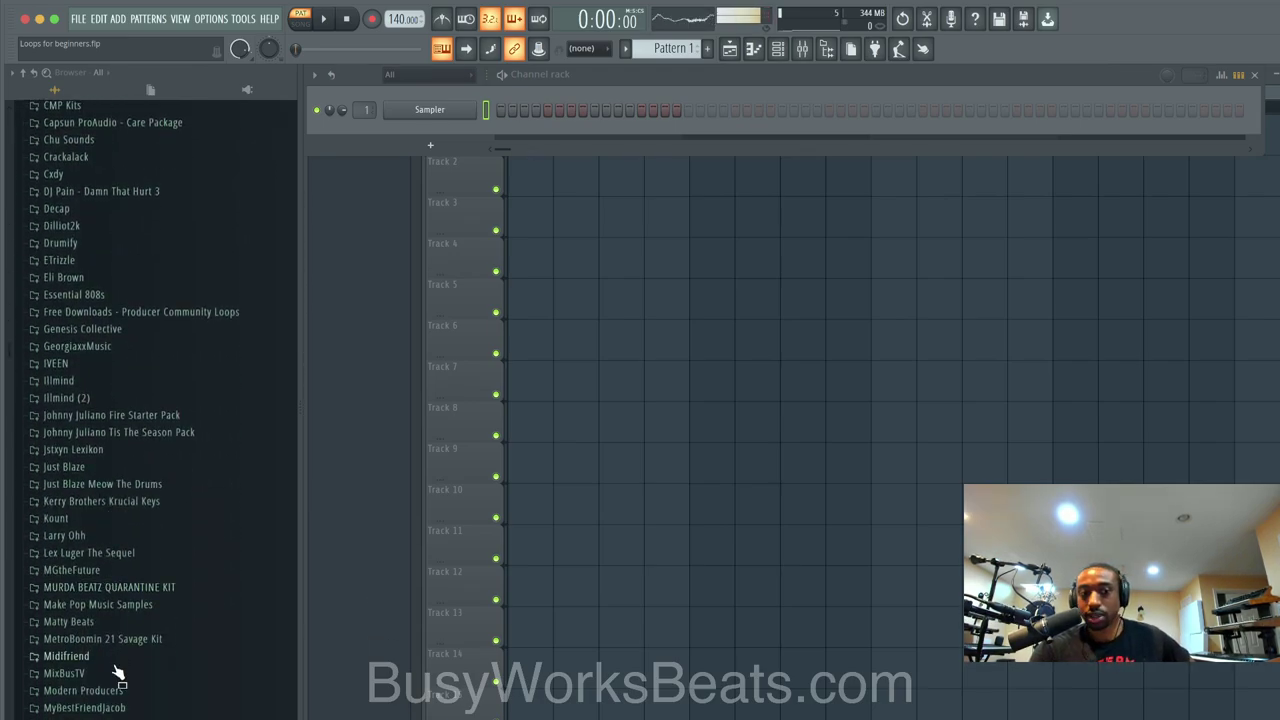
left_click(120, 707)
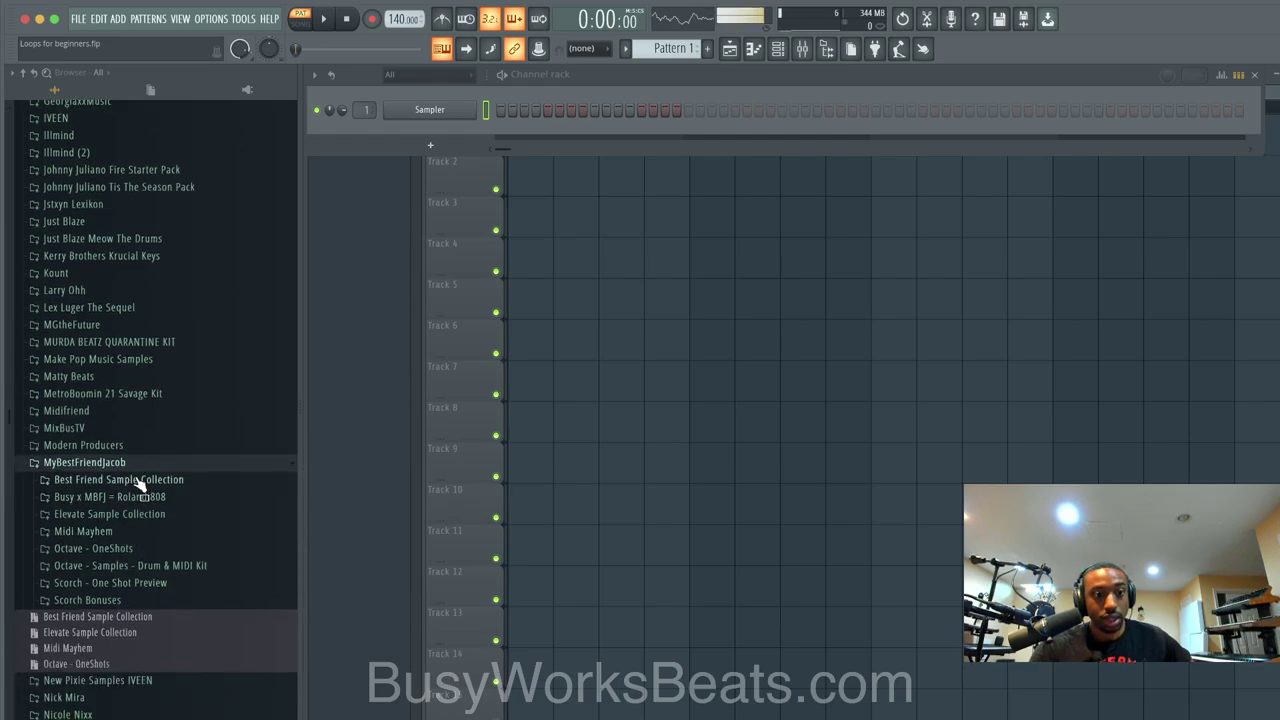
left_click(160, 481)
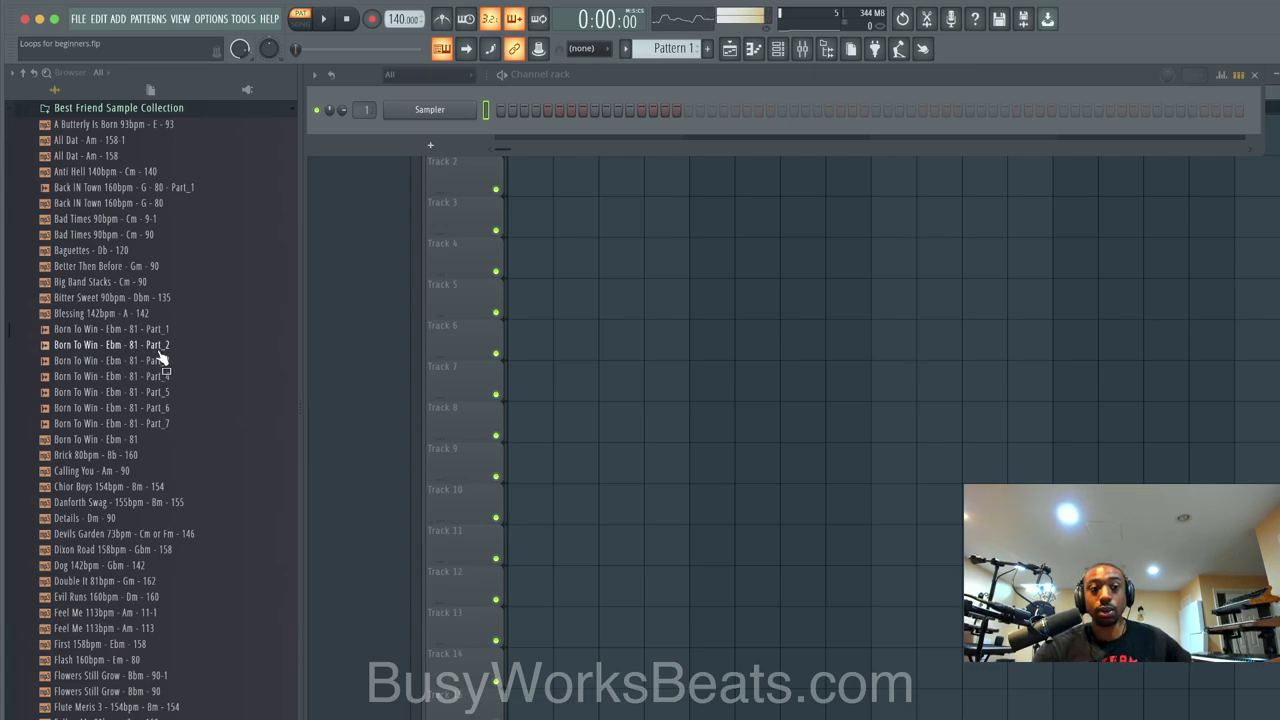
left_click_drag(133, 357, 168, 352)
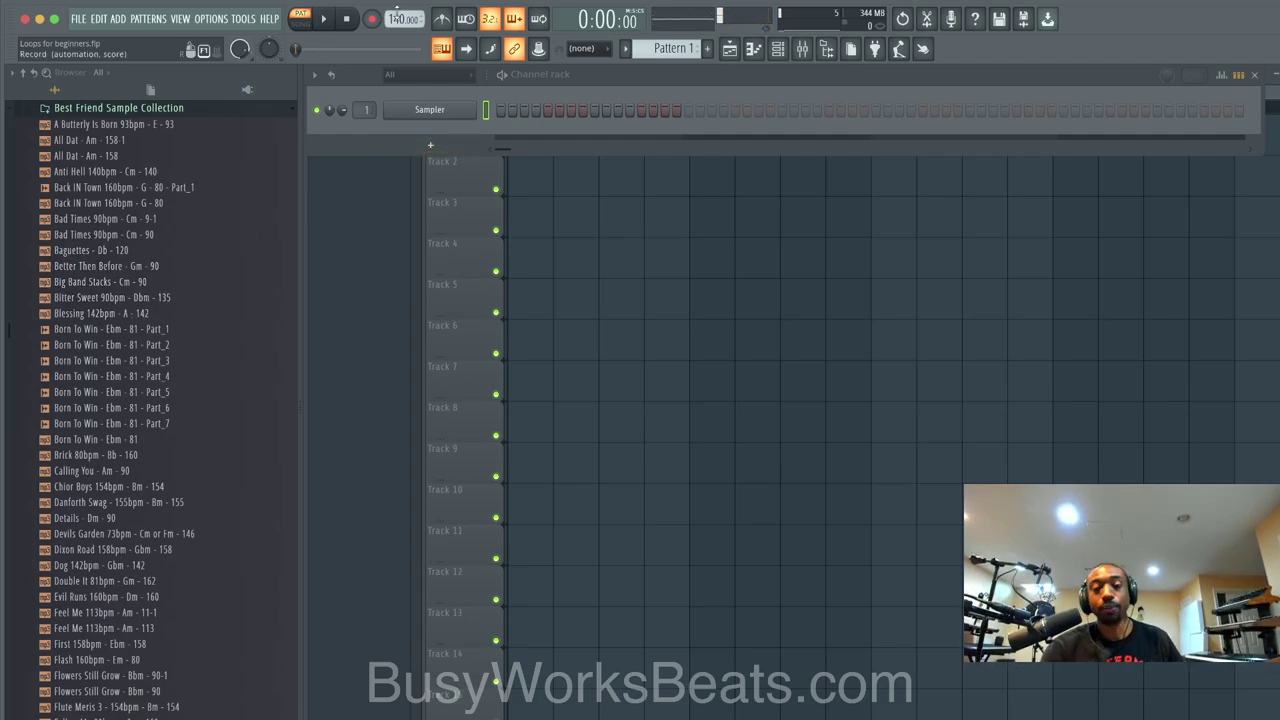
- Collapse the browser, enable the metronome, and raise the tempo to 150 BPM during playback
left_click(55, 90)
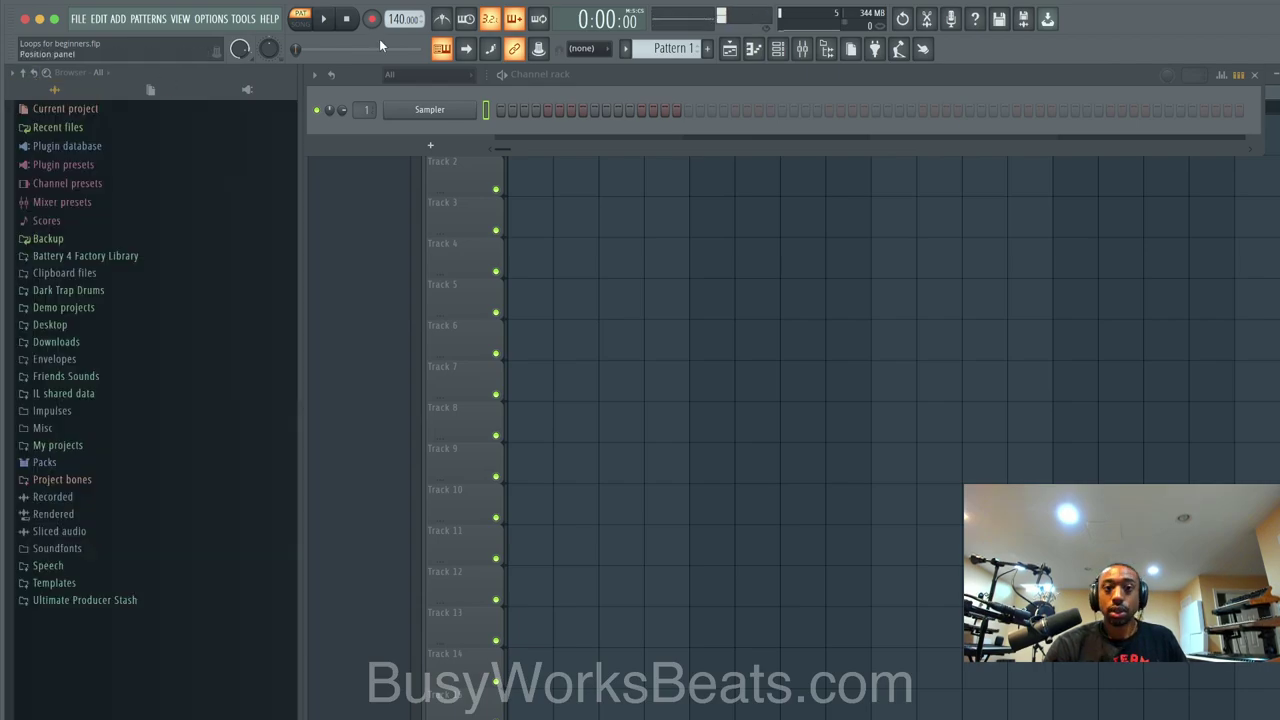
left_click(442, 22)
key("space")
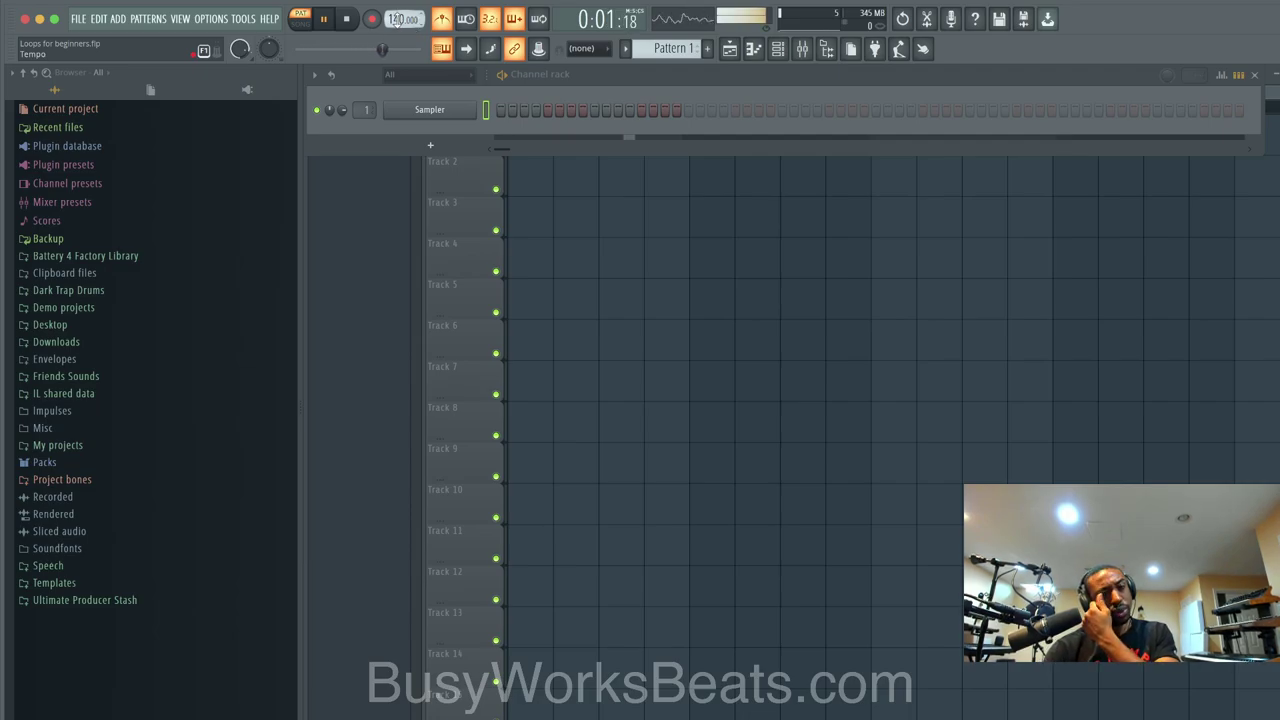
left_click_drag(404, 19, 404, 5)
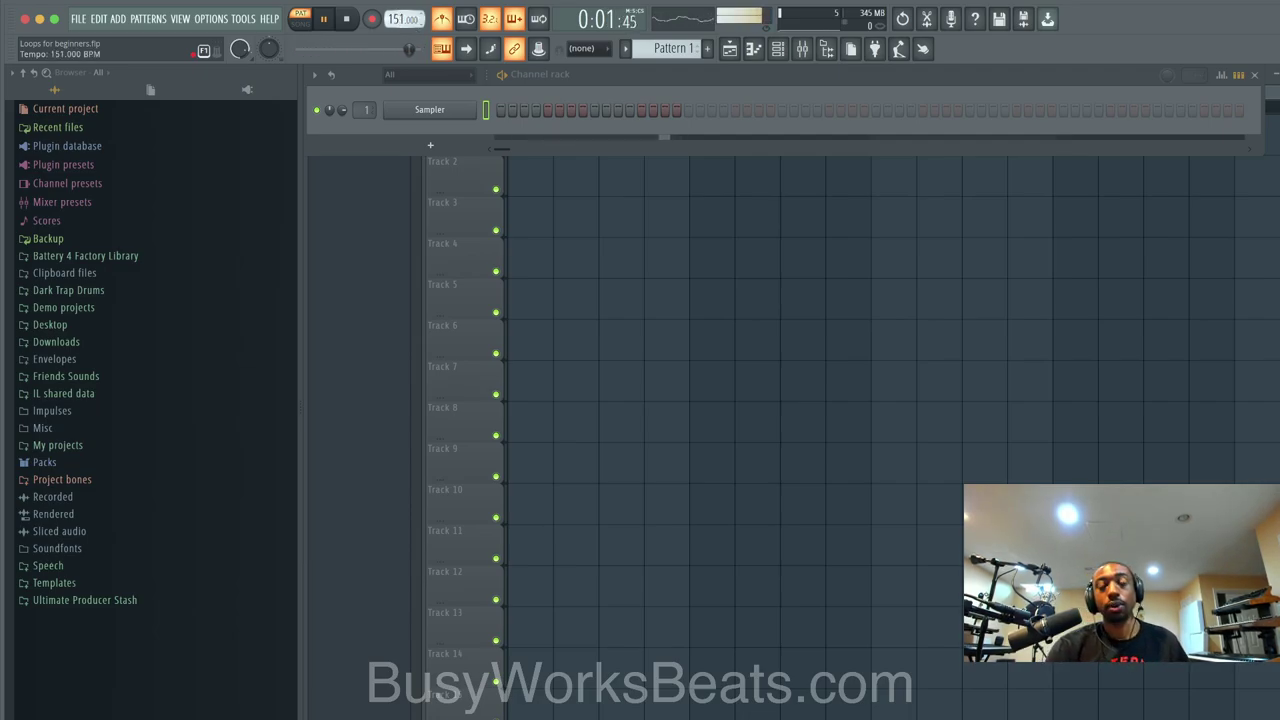
key("space")
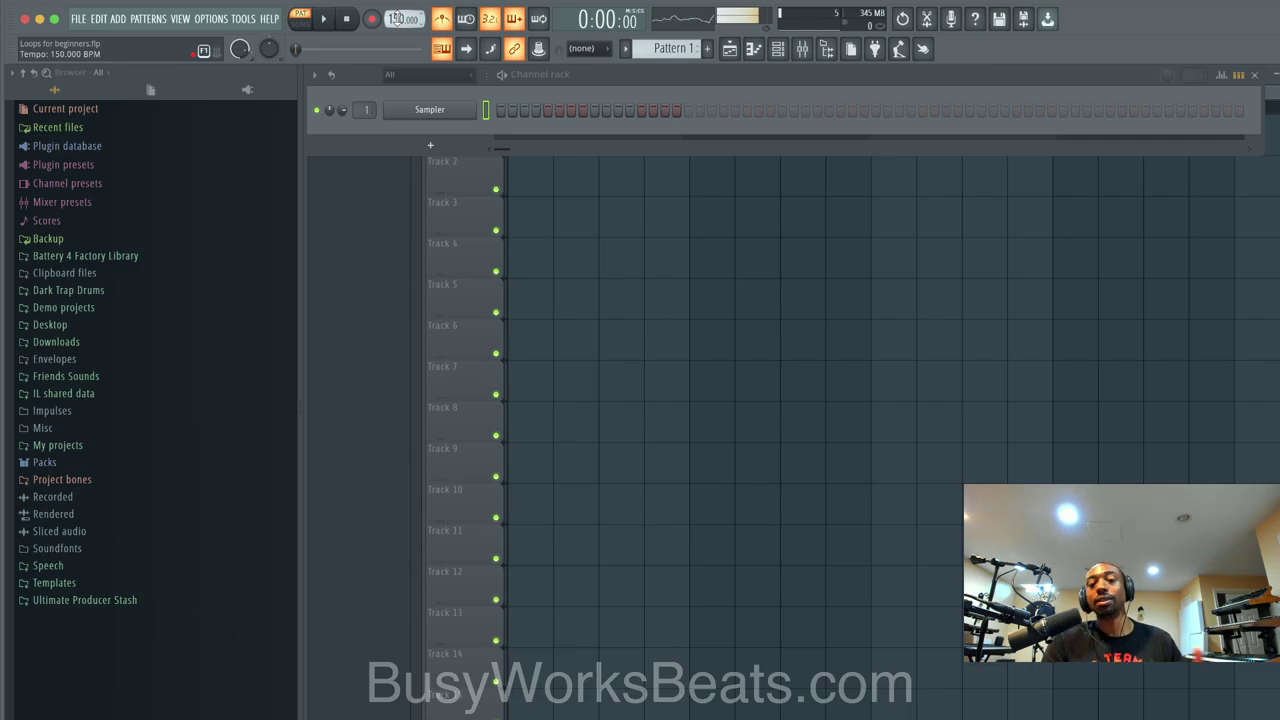
- Replace the Sampler channel with FL Keys loaded with the Dance Piano preset
right_click(470, 112)
mouse_move(505, 238)
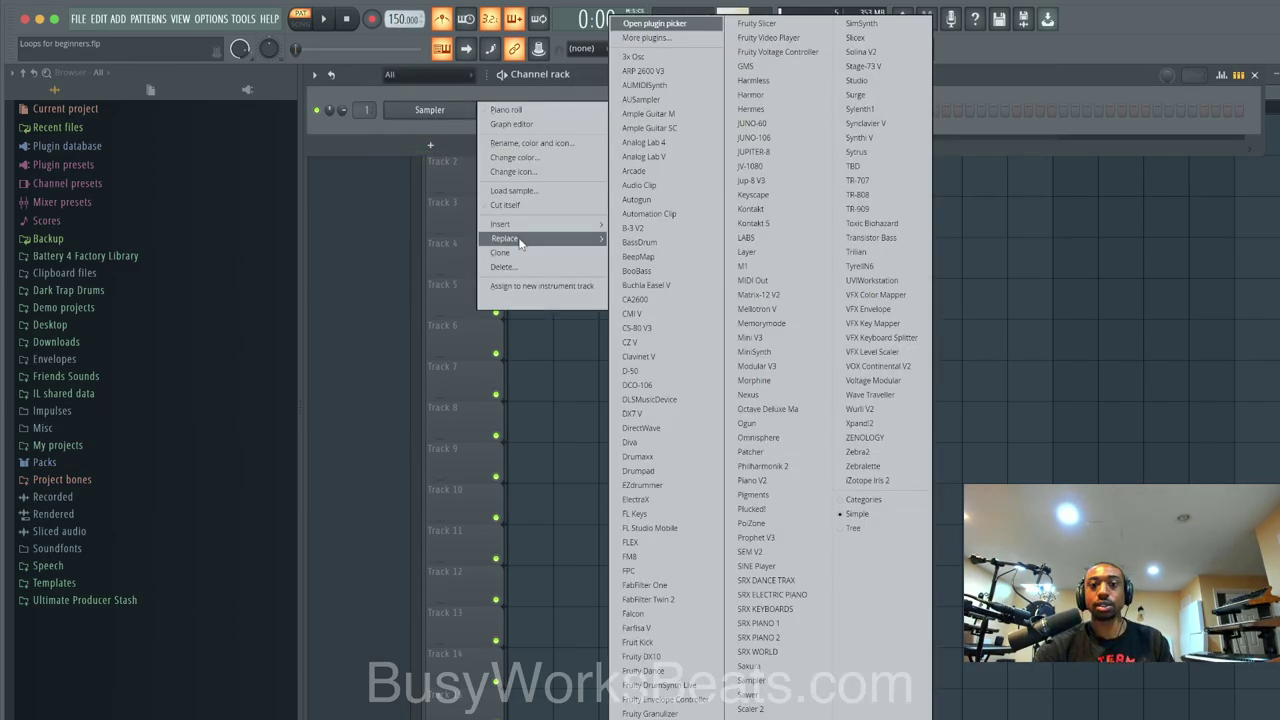
left_click(657, 515)
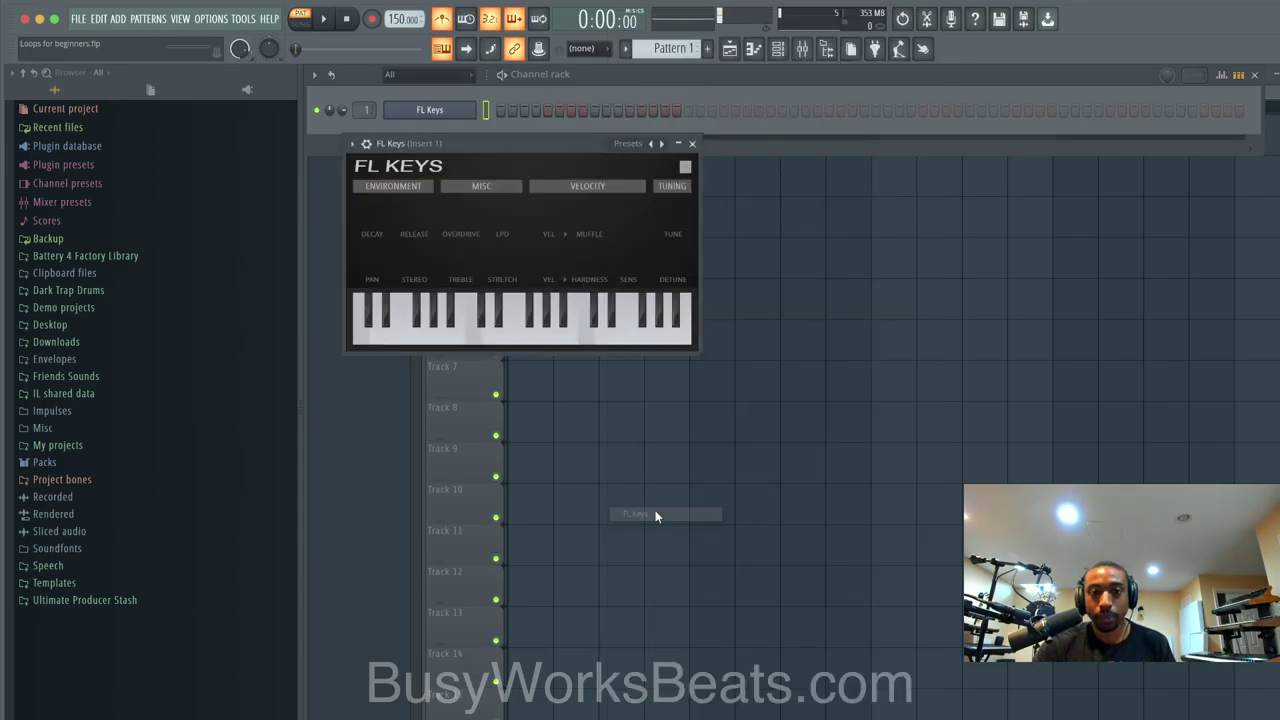
left_click(645, 147)
left_click(675, 199)
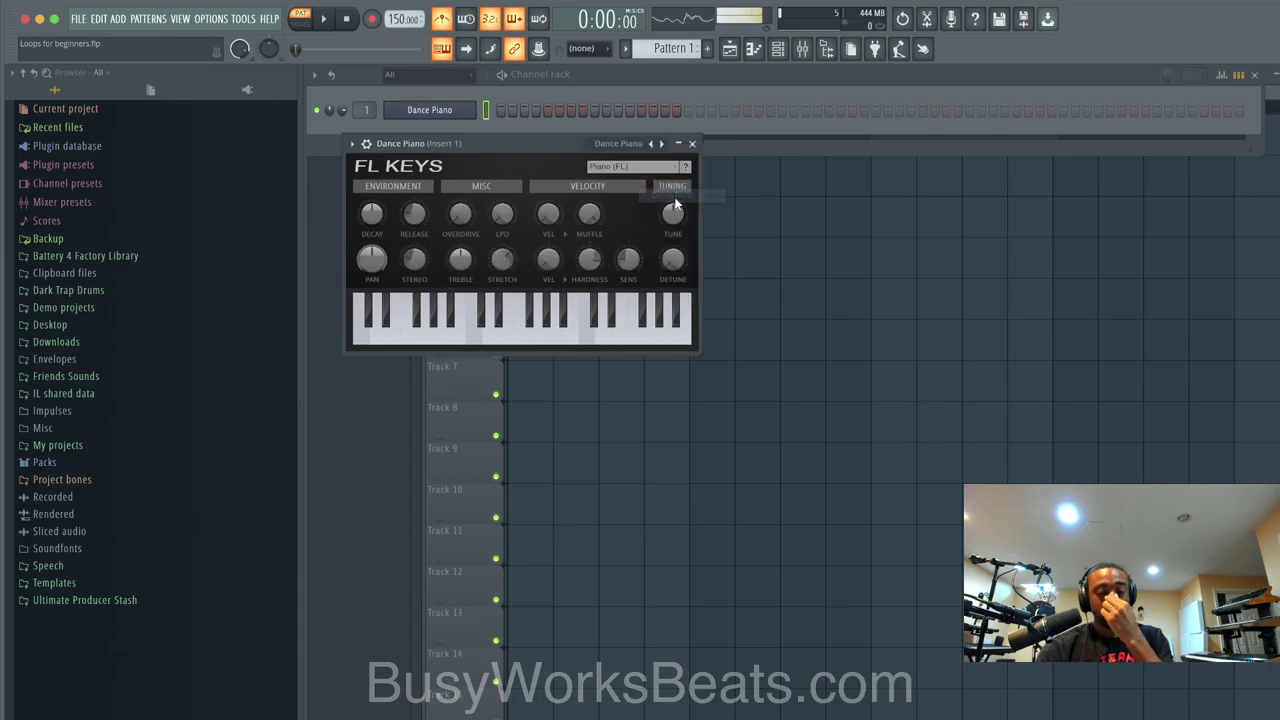
left_click(691, 143)
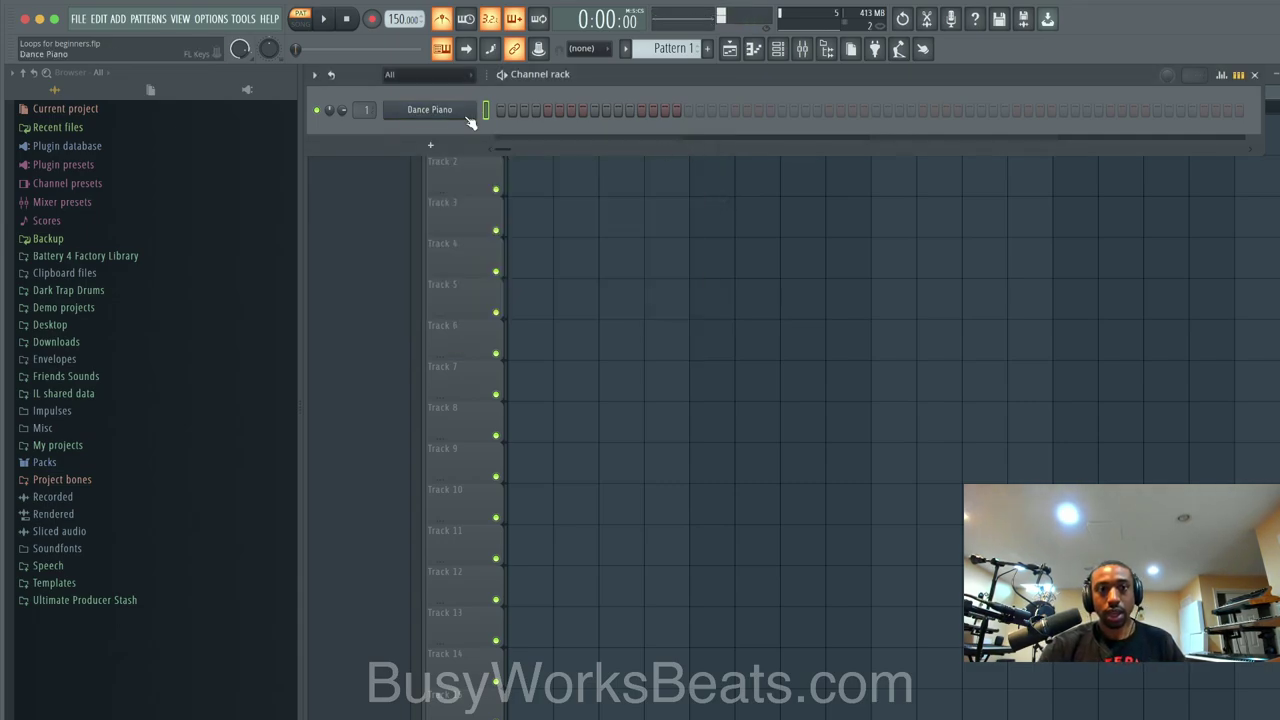
- In the Dance Piano piano roll, place two F4 notes in bar 1, adjusting the snap
right_click(474, 106)
left_click(520, 104)
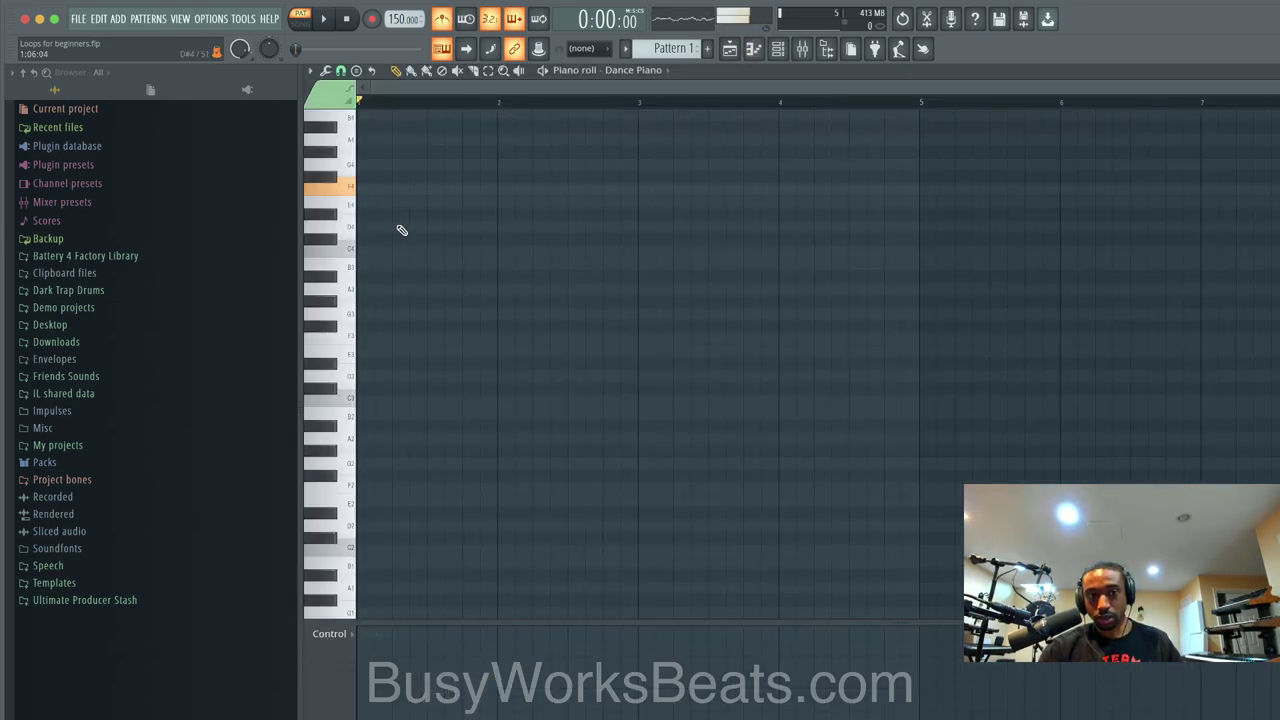
left_click(365, 189)
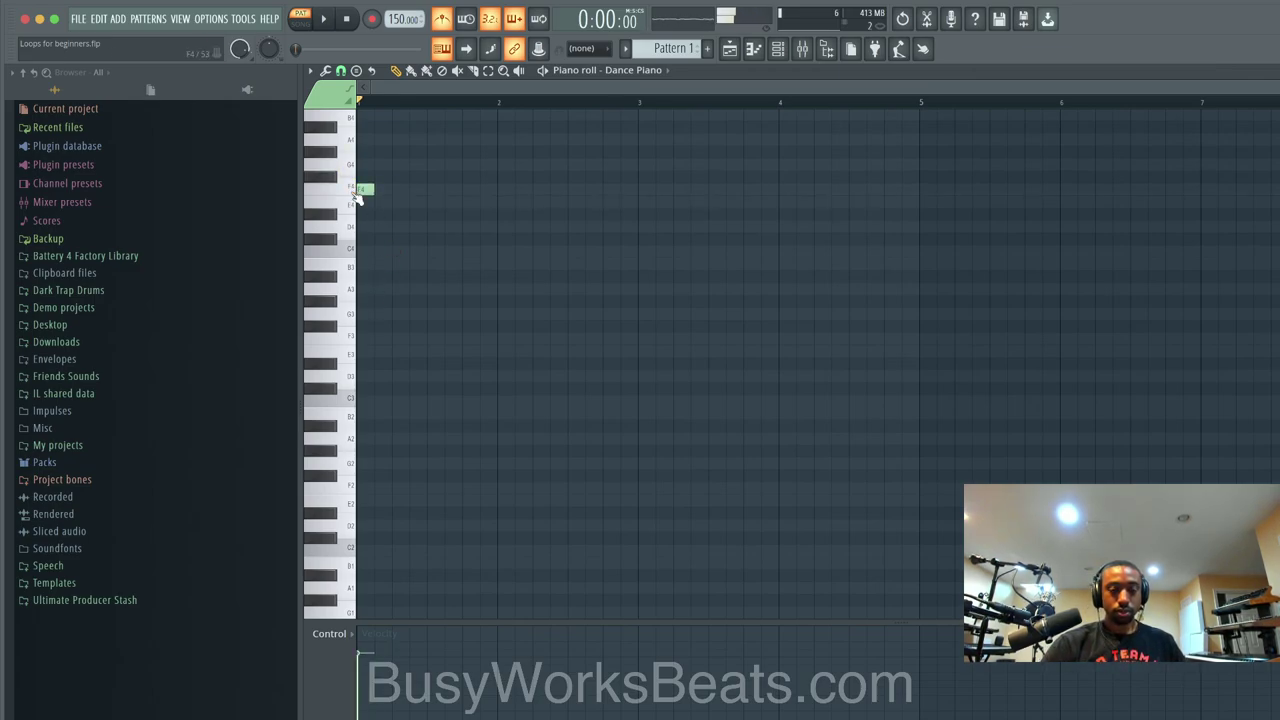
key("space")
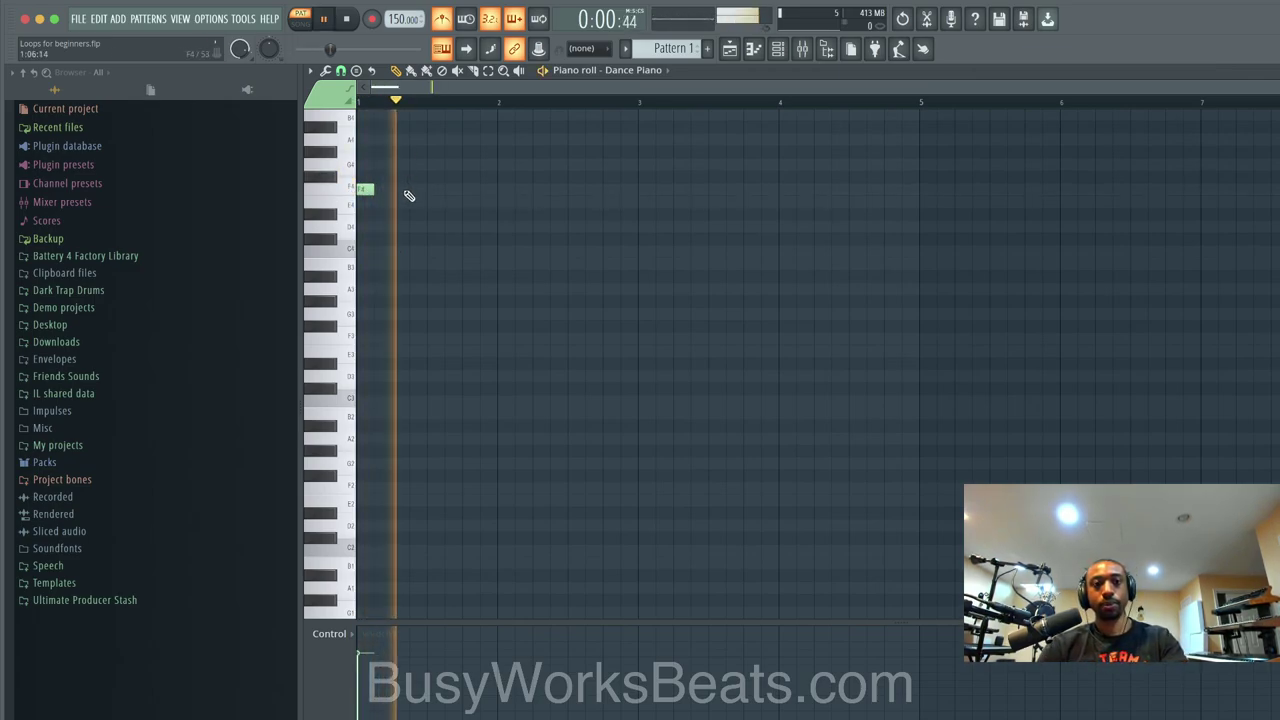
left_click(402, 190)
key("space")
left_click(340, 71)
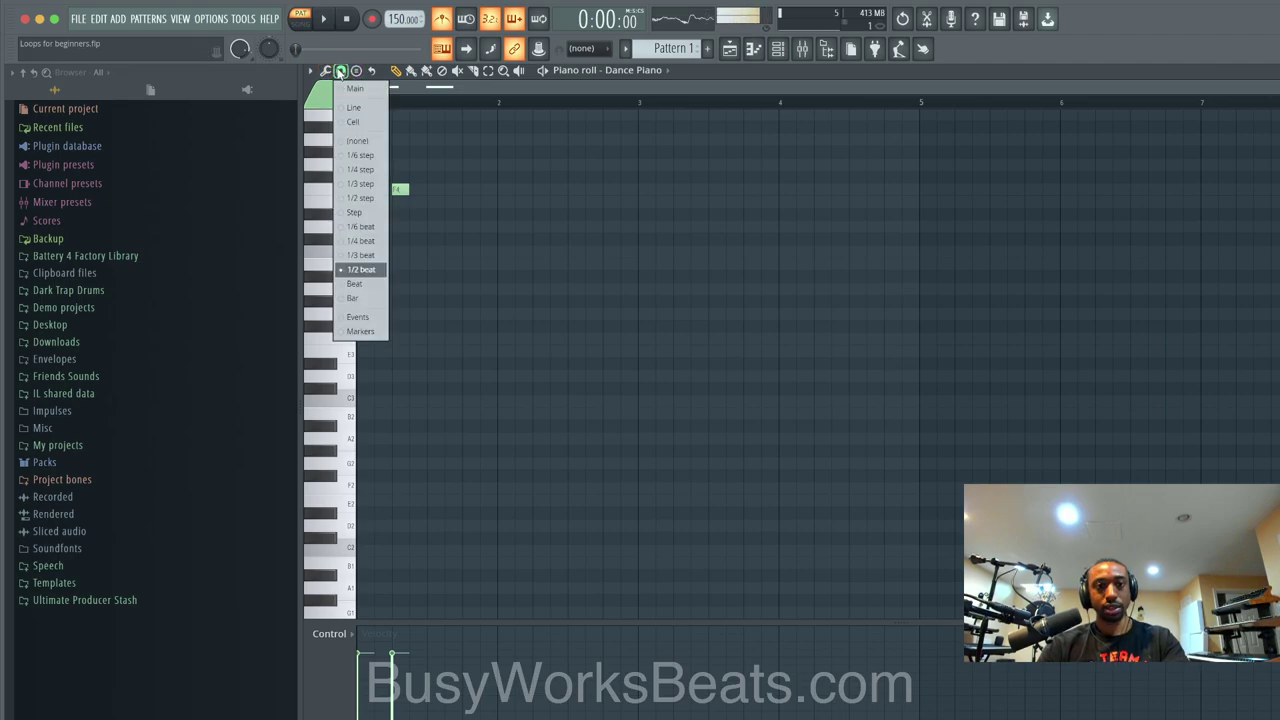
left_click(380, 241)
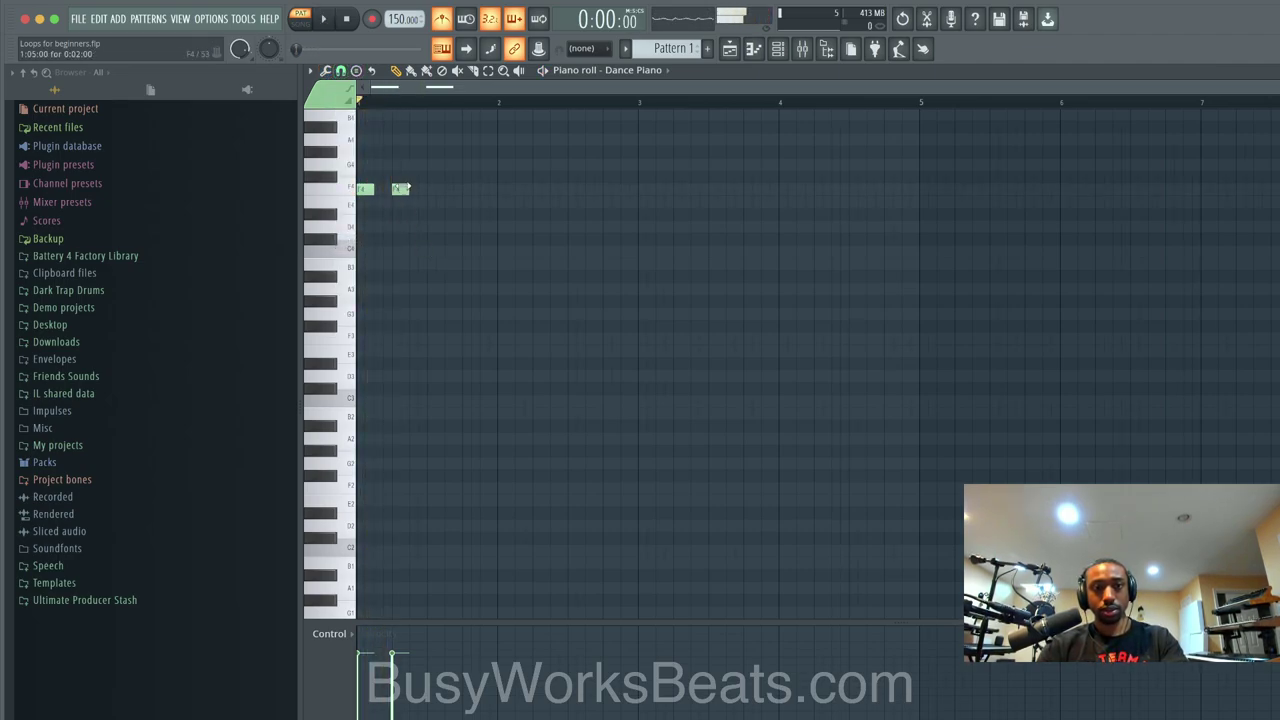
left_click_drag(401, 186, 419, 187)
key("space")
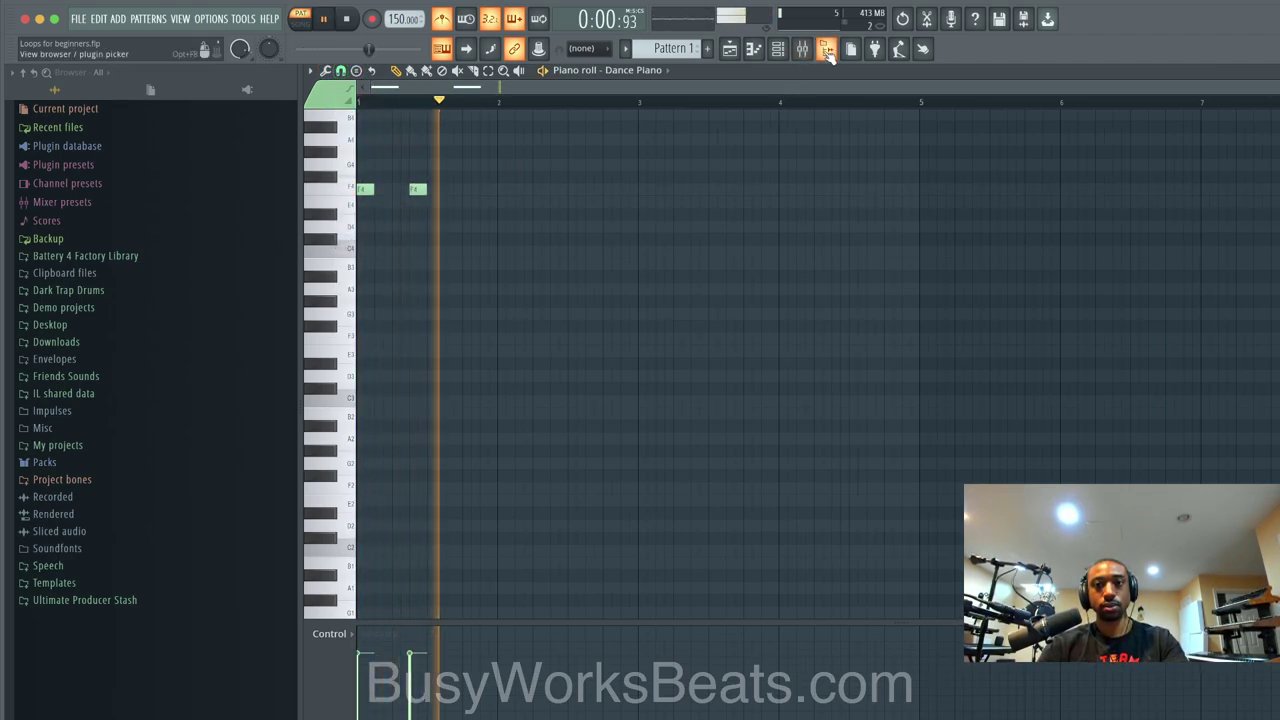
- Hide the browser and add an F#4 note after the two F4s in bar 1
left_click(827, 50)
left_click(189, 177)
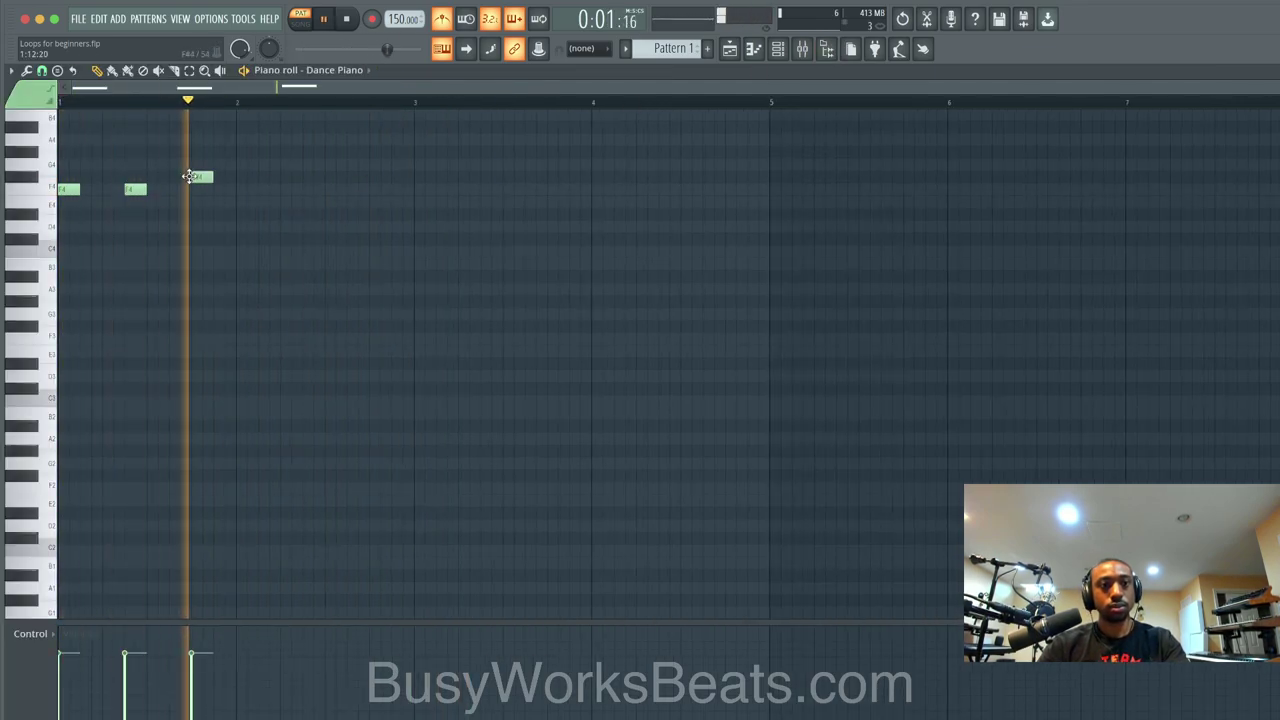
key("space")
scroll(271, 196, "up", 1)
scroll(271, 196, "up", 3)
scroll(272, 198, "up", 2)
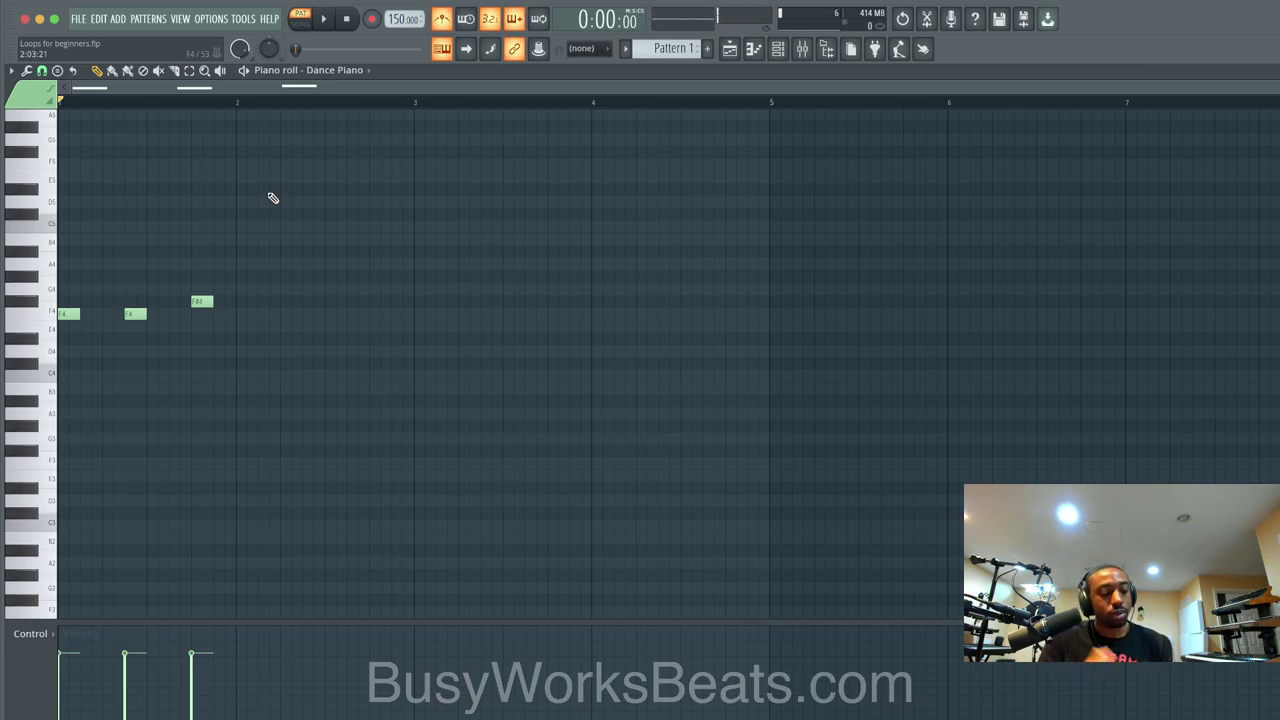
key("space")
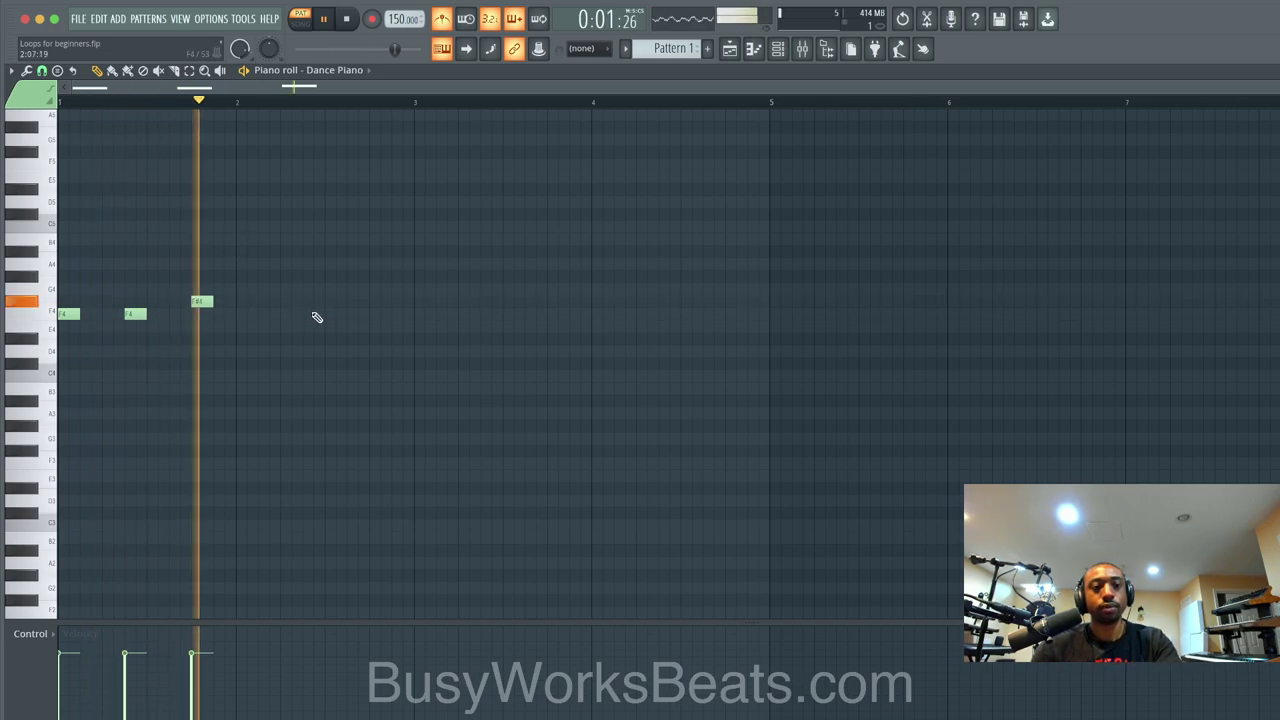
- Repeat the F4, F4, F#4 figure starting at bar 3
double_click(246, 314)
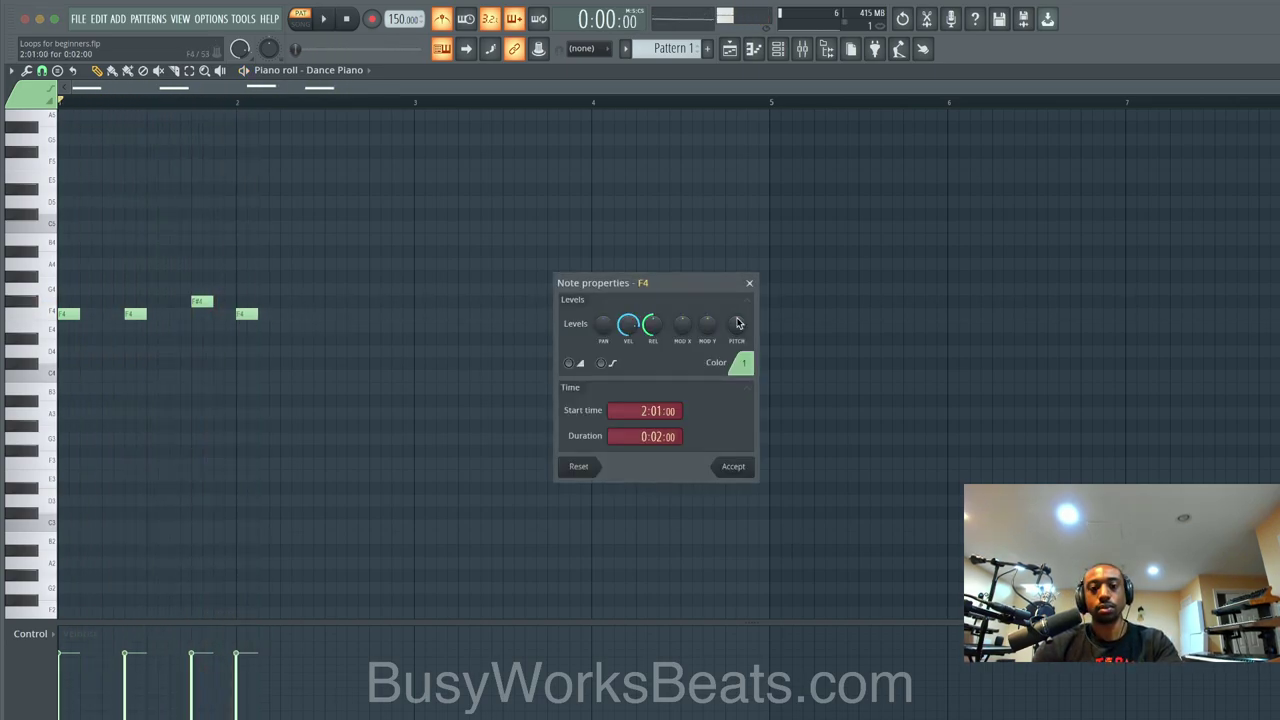
left_click(733, 467)
key("space")
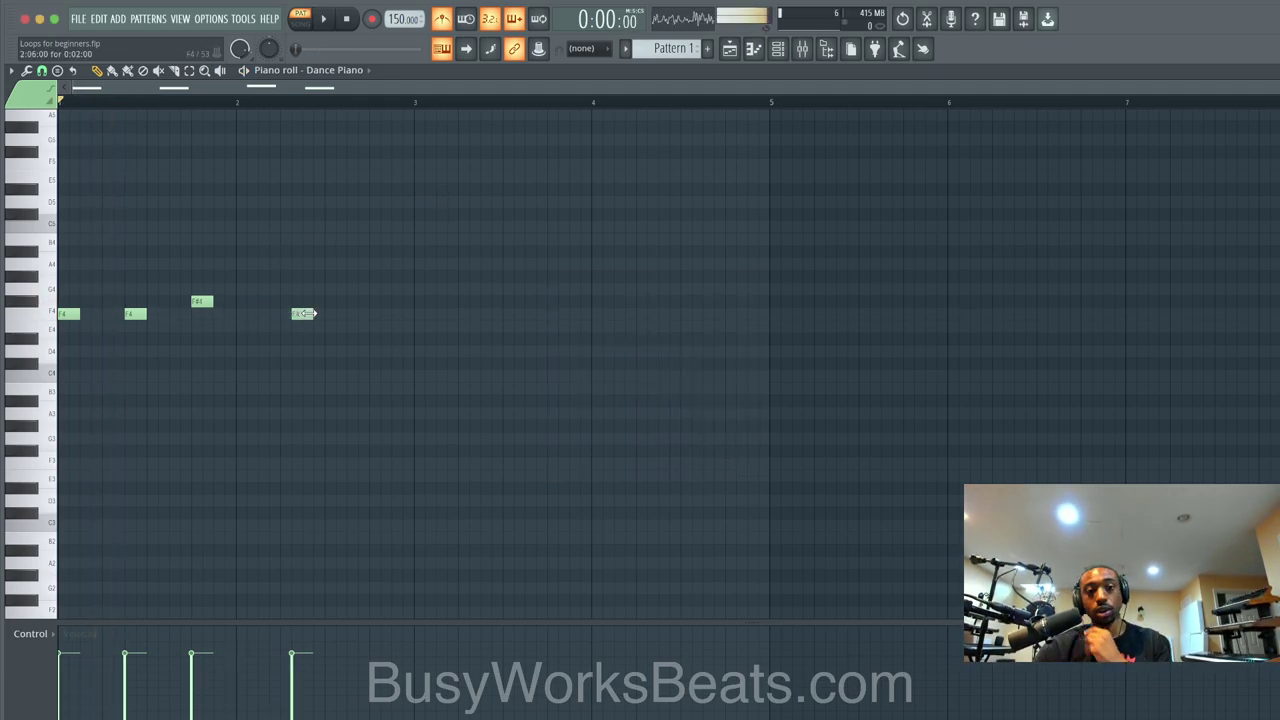
key("space")
left_click_drag(303, 313, 427, 316)
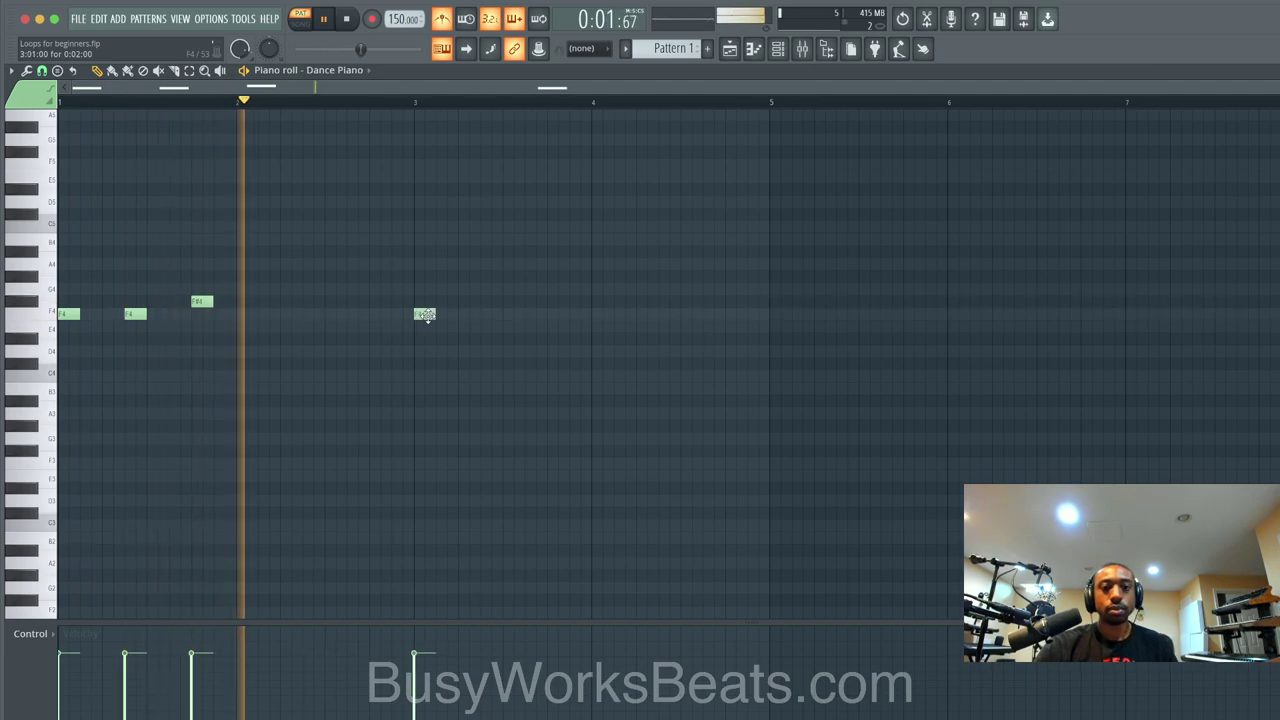
left_click(487, 315)
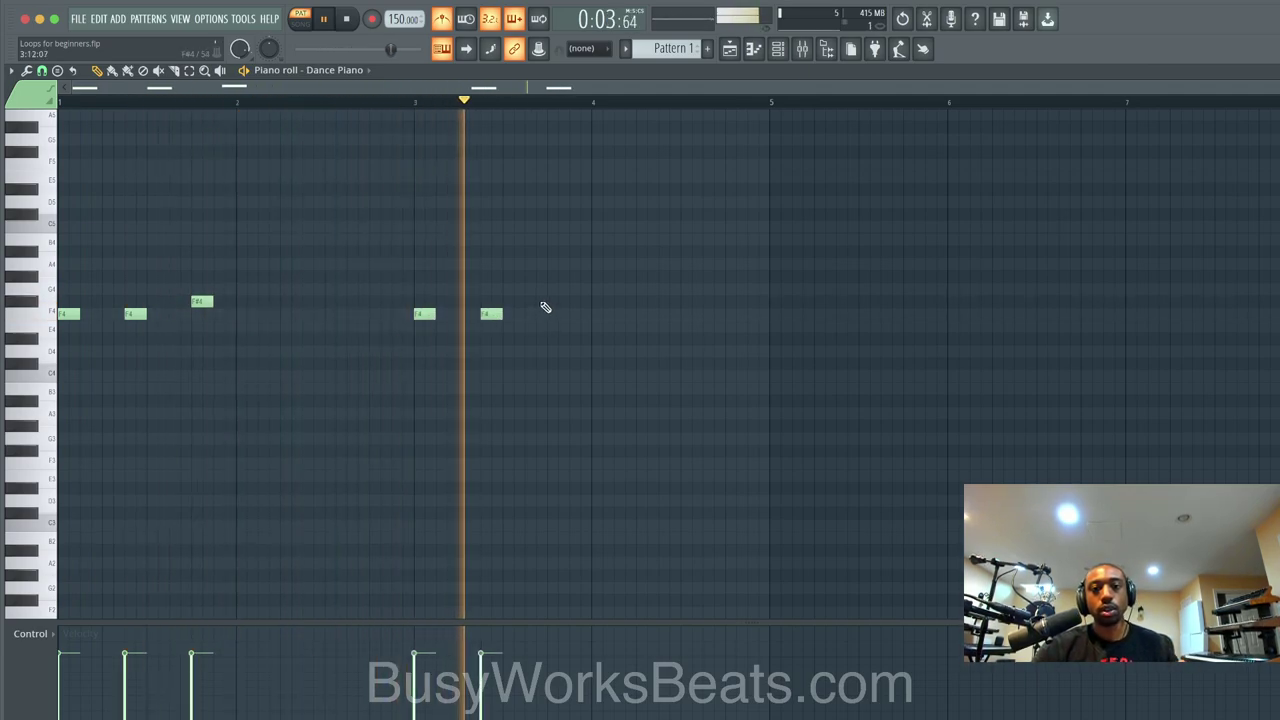
left_click(550, 301)
key("space")
scroll(29, 268, "up", 3)
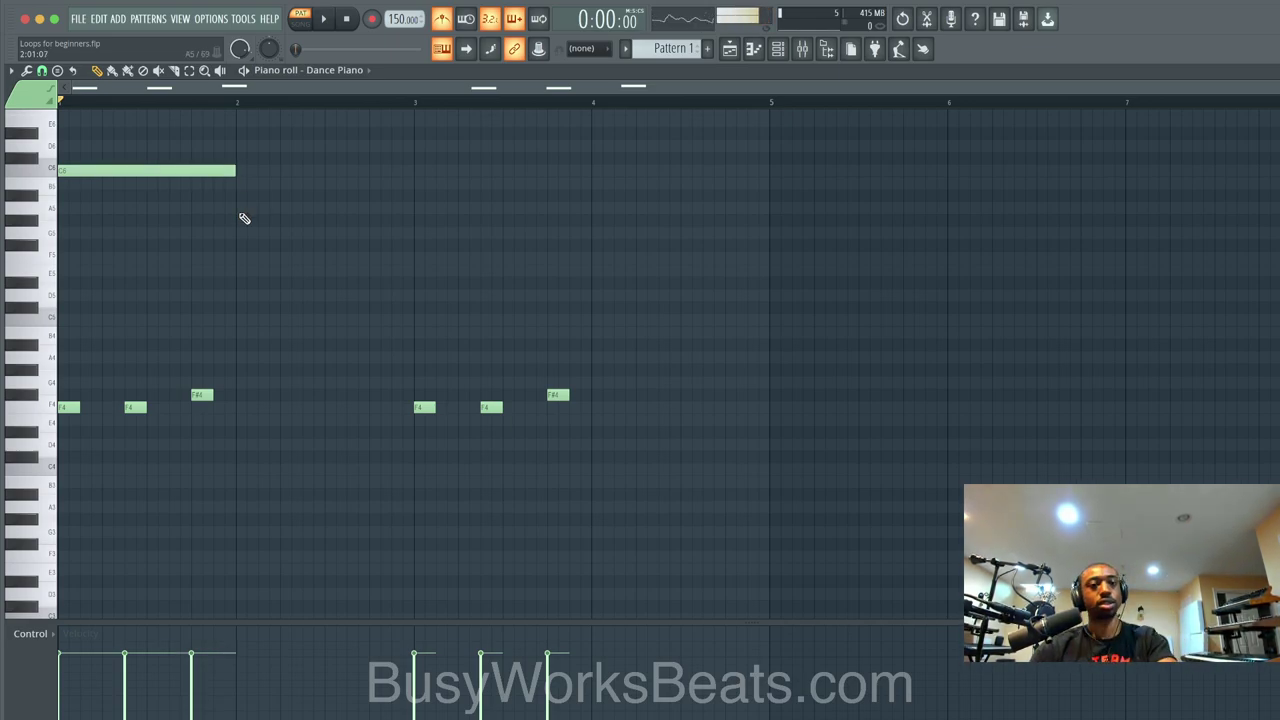
- Shorten the C6 and add a C#6 after it, then a C6–C#6 pair in bar 3
key("space")
mouse_move(235, 171)
left_mouse_down()
mouse_move(155, 171)
mouse_move(189, 171)
left_mouse_up()
left_click(200, 158)
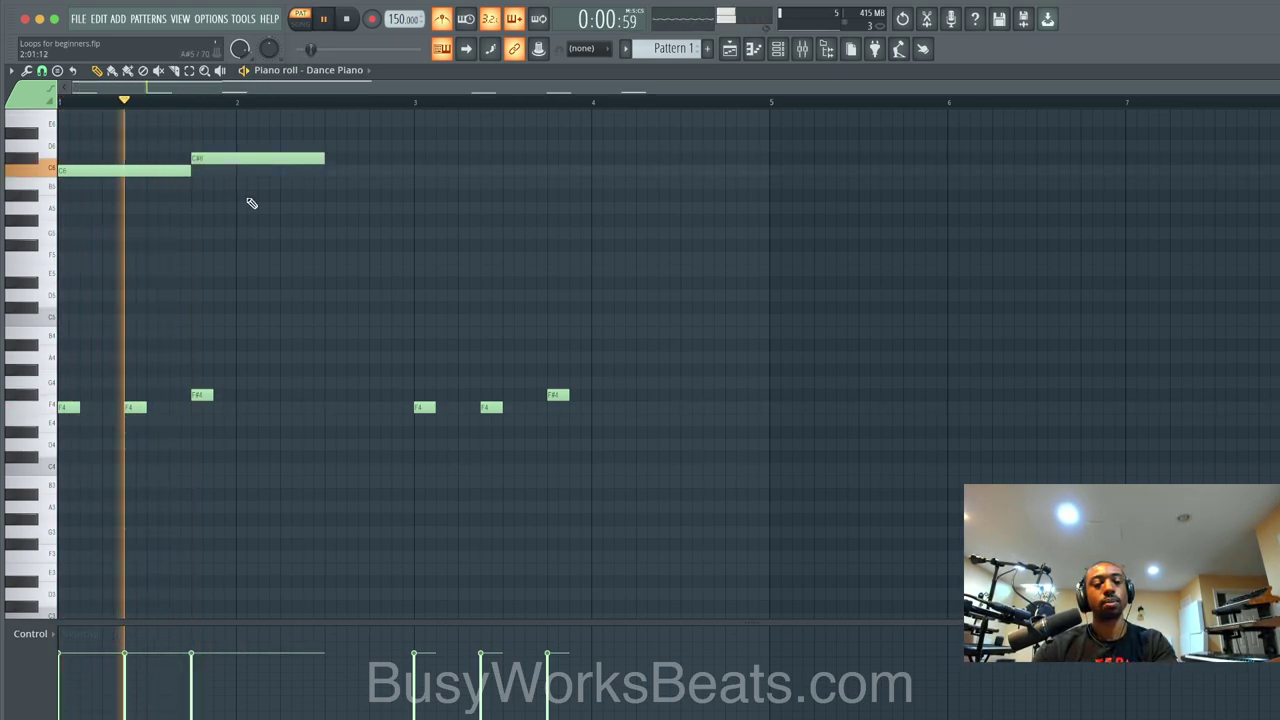
left_click(416, 171)
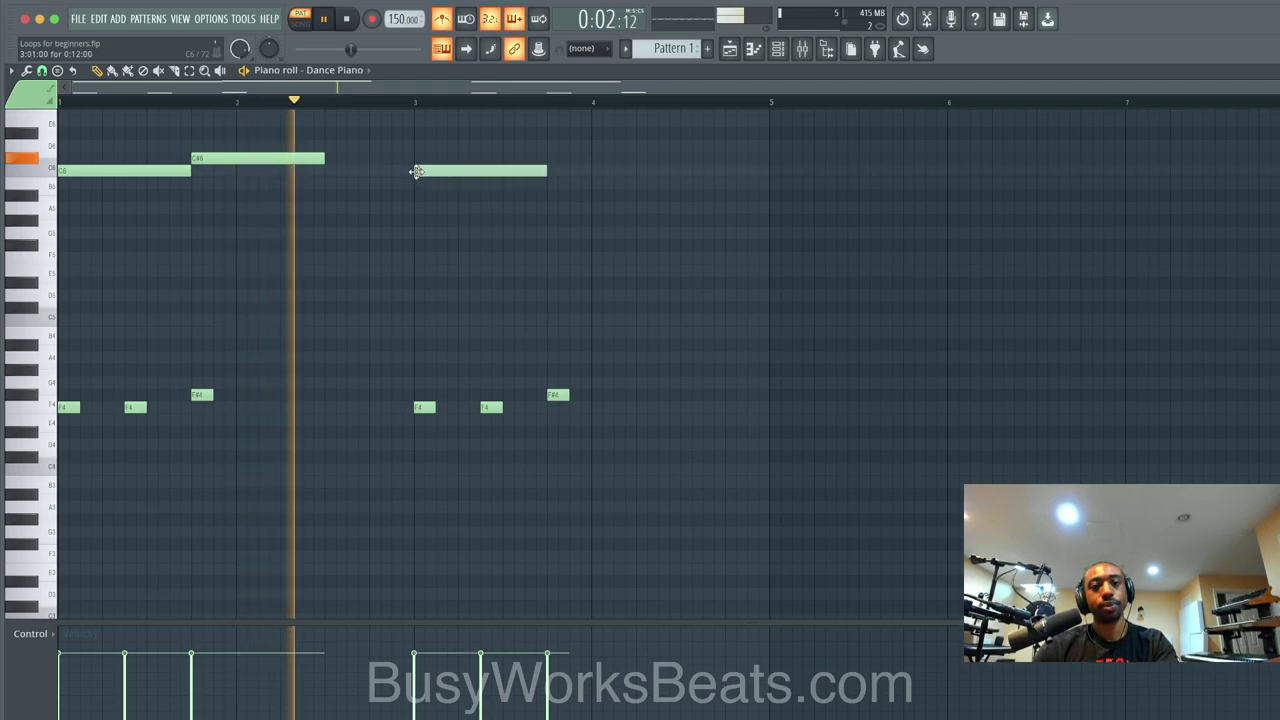
left_click(558, 158)
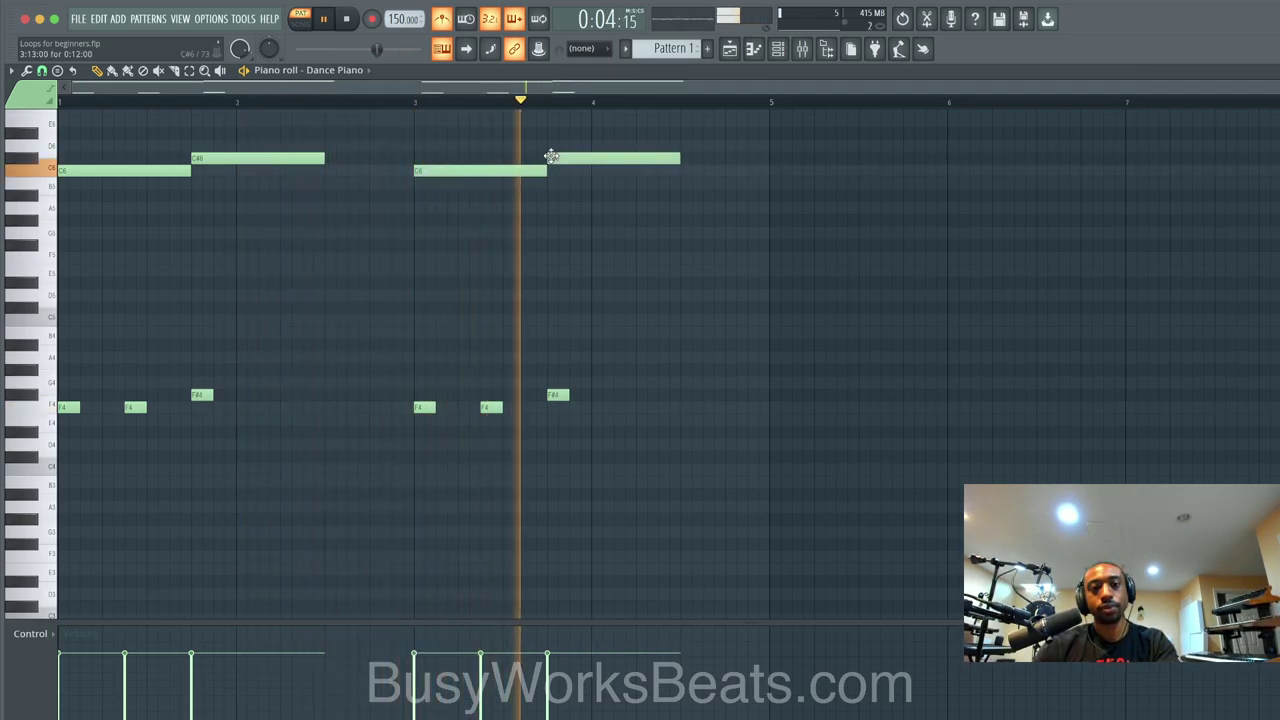
- Add a high F6 note in bar 4, shortened to end at bar 5
scroll(715, 160, "up", 1)
left_click(727, 139)
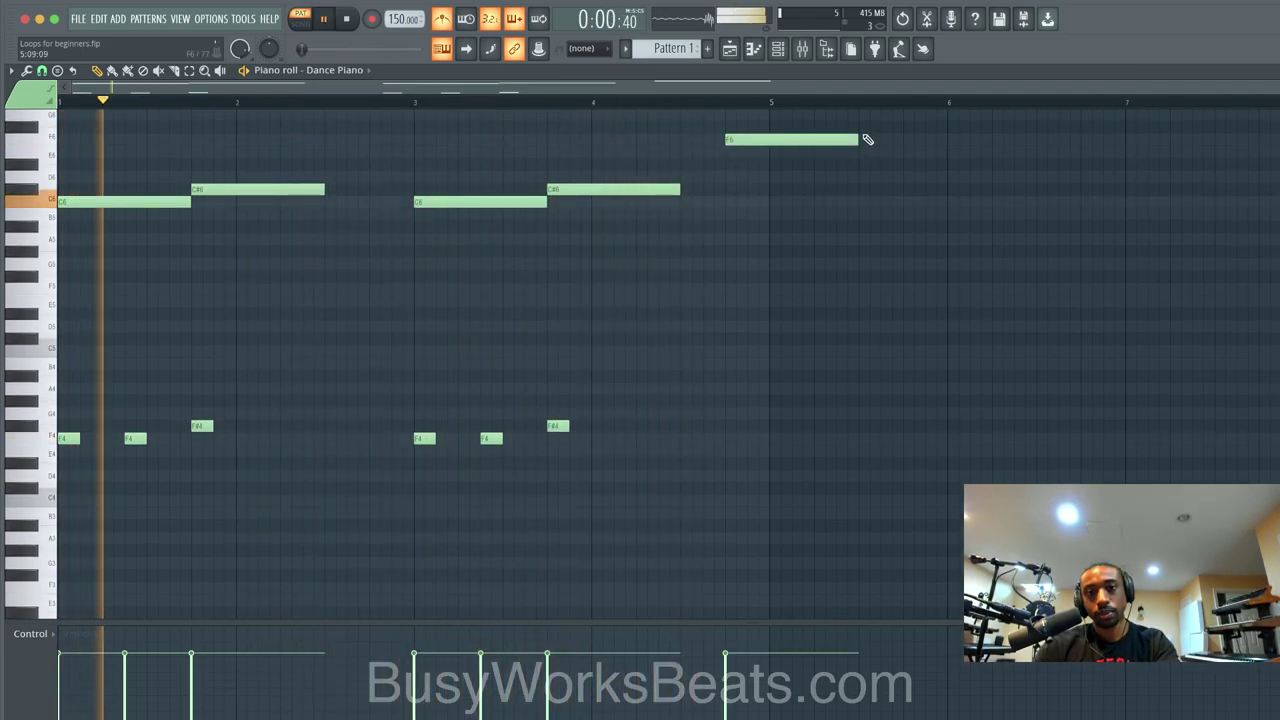
left_click_drag(855, 137, 768, 138)
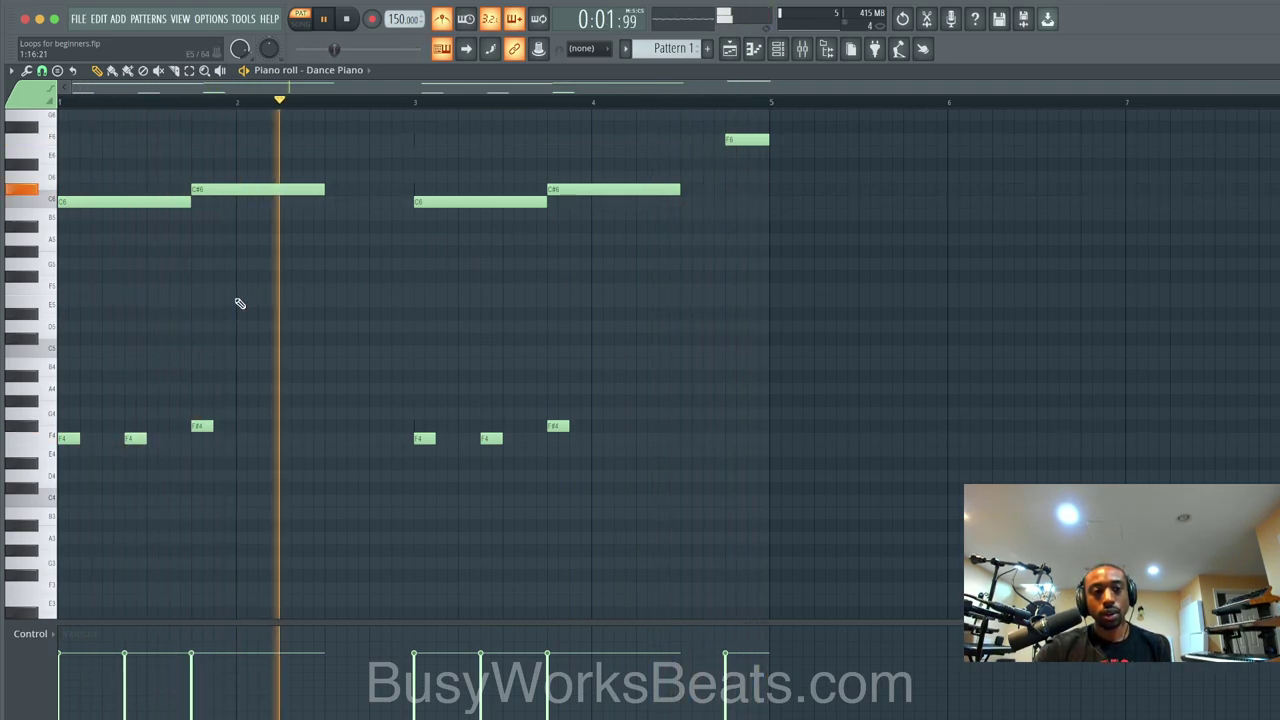
scroll(63, 410, "down", 3)
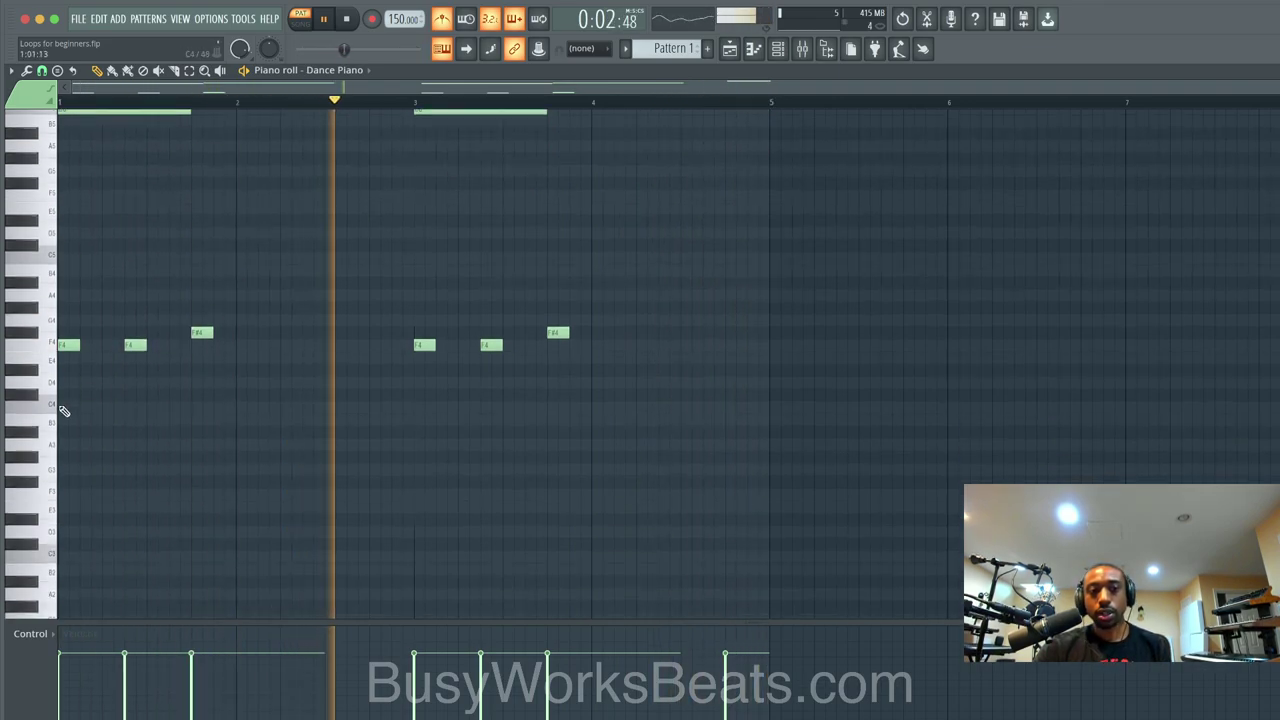
- Draw a long F3 bass note from the start of bar 1
left_click(68, 495)
key("space")
left_click_drag(102, 495, 209, 494)
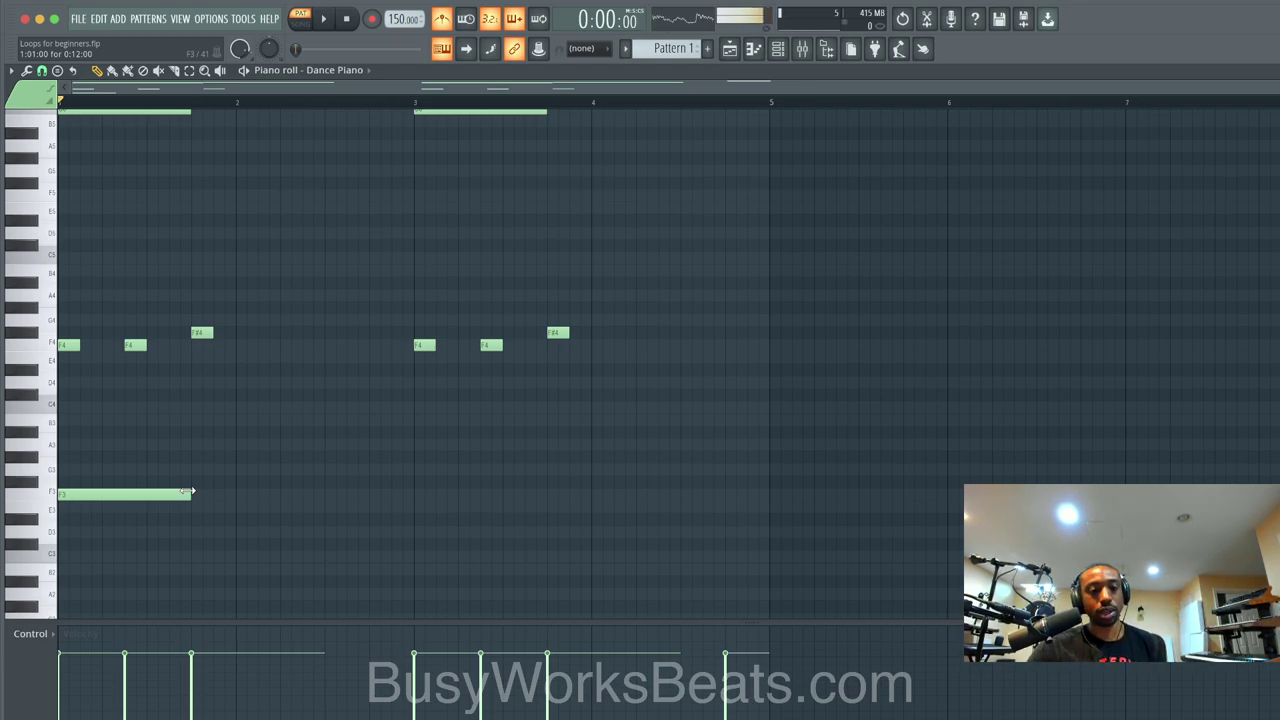
key("space")
mouse_move(190, 492)
left_mouse_down()
mouse_move(324, 494)
mouse_move(320, 567)
left_mouse_up()
key("space")
- Add a short C3 bass note ending at bar 3 and a long F3 running past bar 4
left_click(326, 508)
key("space")
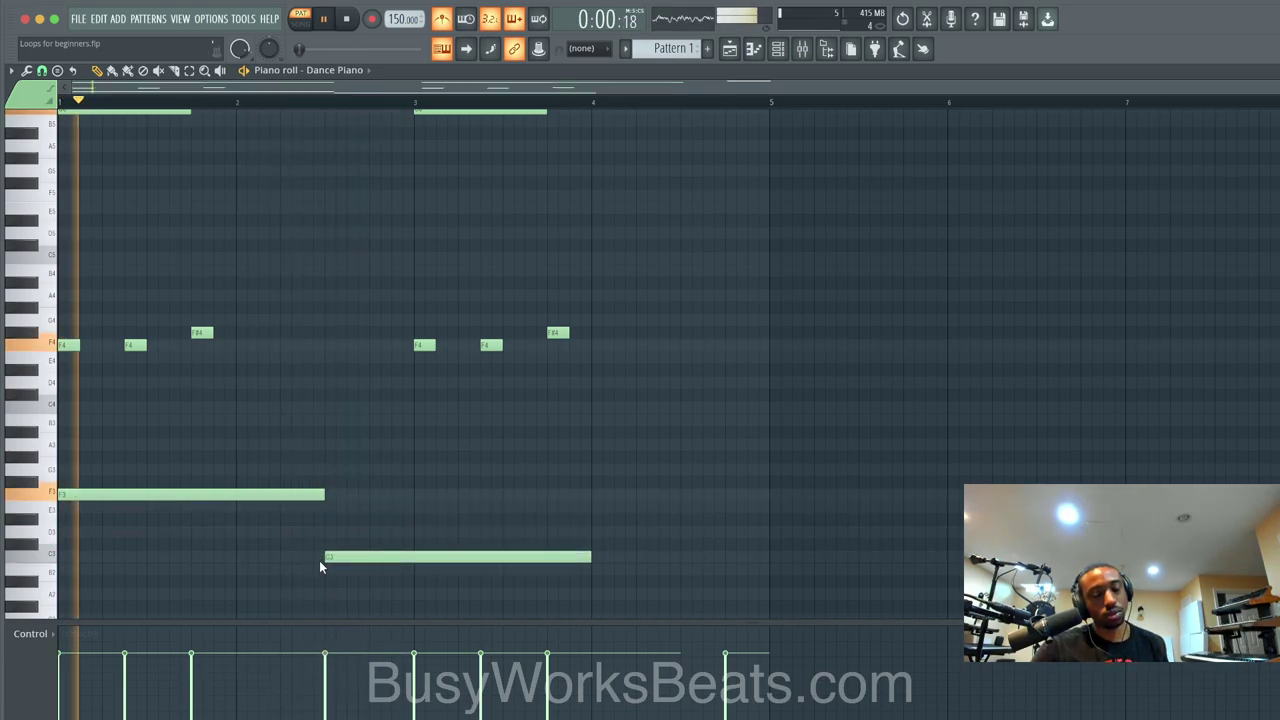
left_click_drag(590, 556, 413, 556)
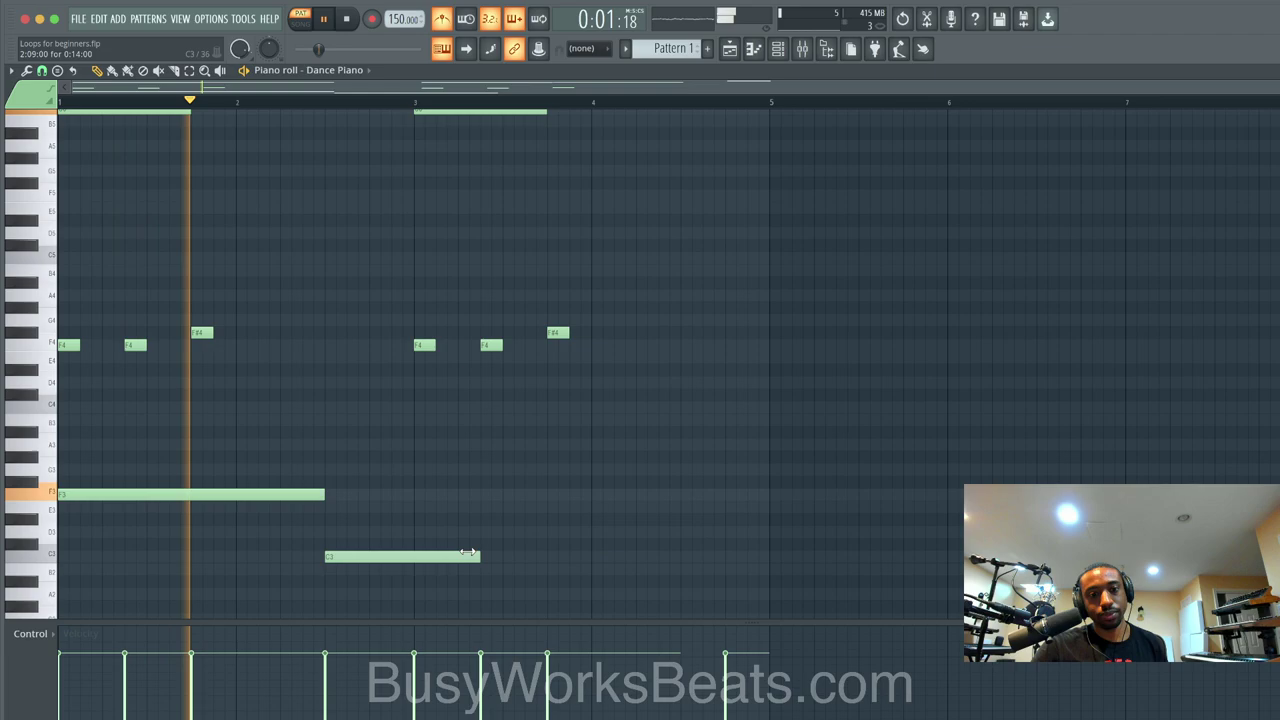
left_click(415, 494)
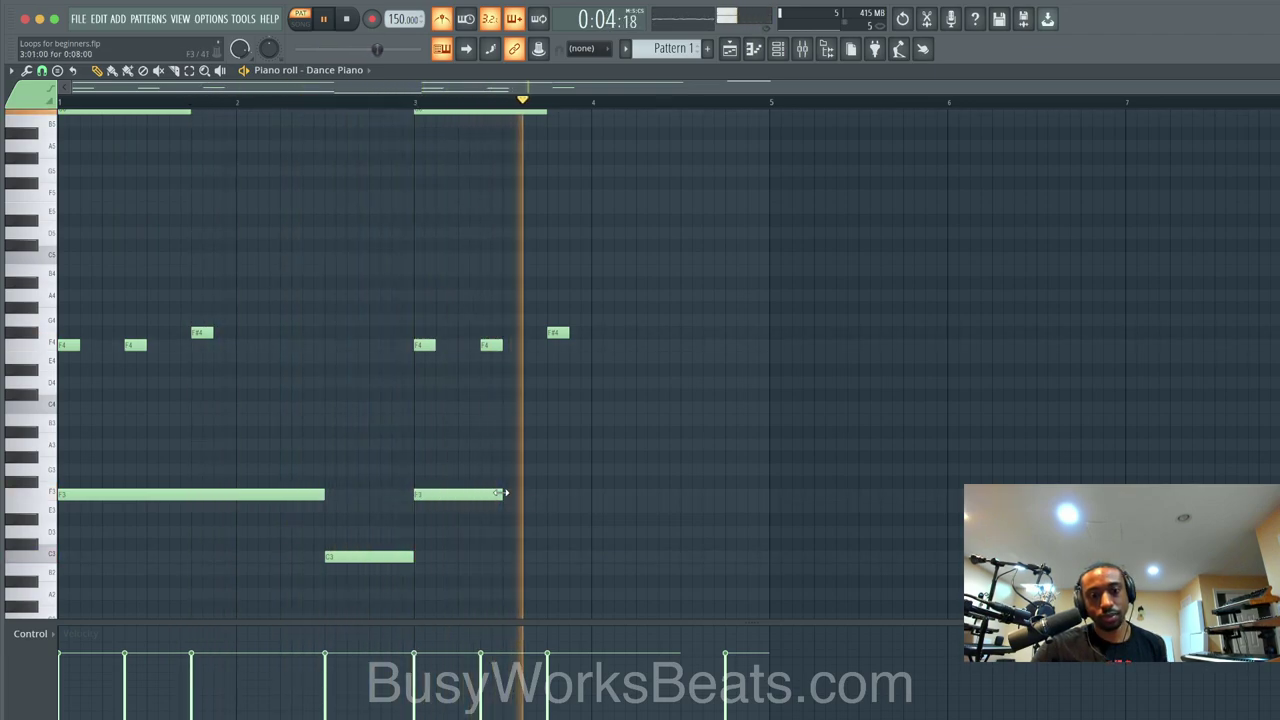
mouse_move(505, 494)
left_mouse_down()
mouse_move(680, 494)
mouse_move(685, 555)
left_mouse_up()
key("space")
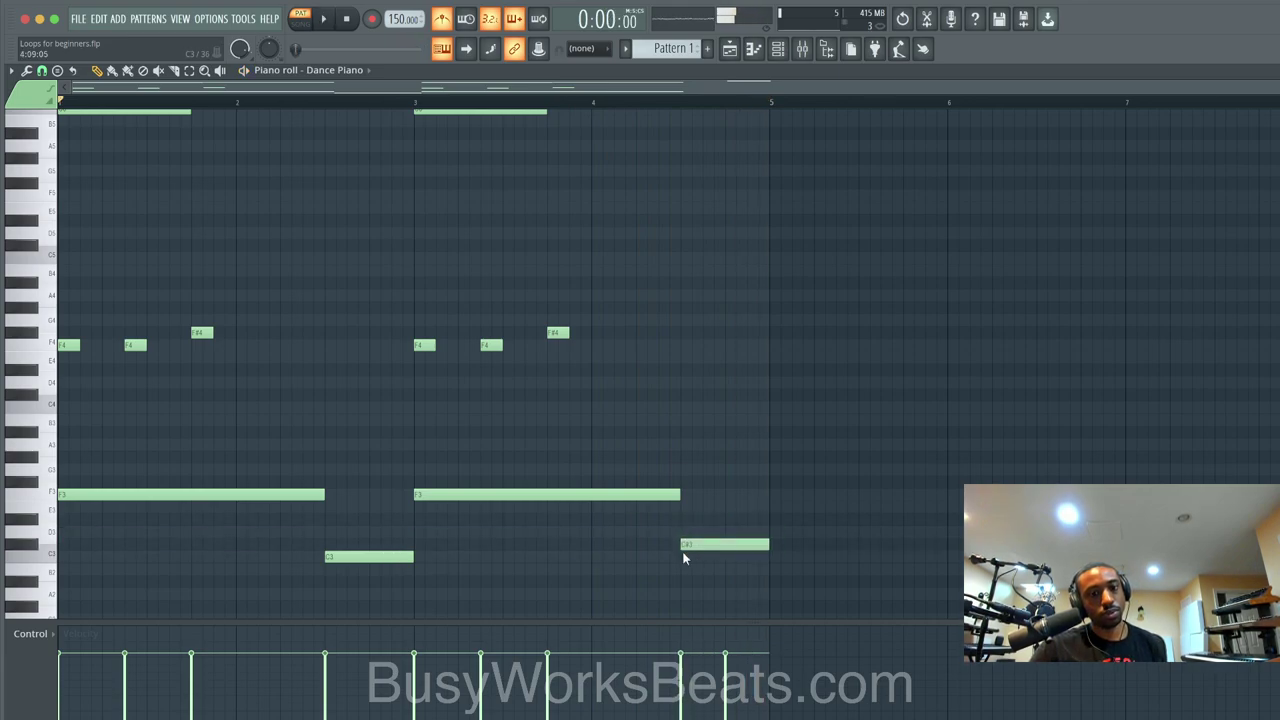
key("space")
- Select the bar 1 melody notes, the bass notes and the bar 3 F4 to review them, then replay
scroll(520, 512, "up", 3)
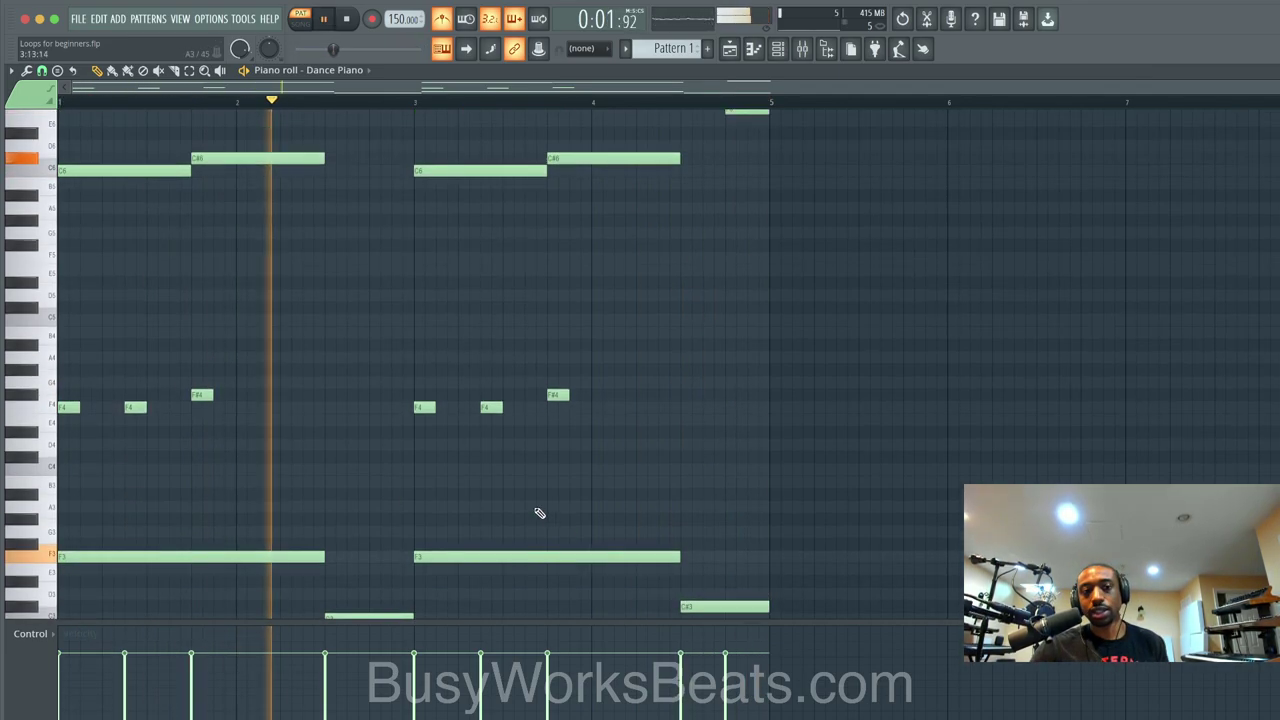
key("space")
left_click_drag(114, 452, 214, 388)
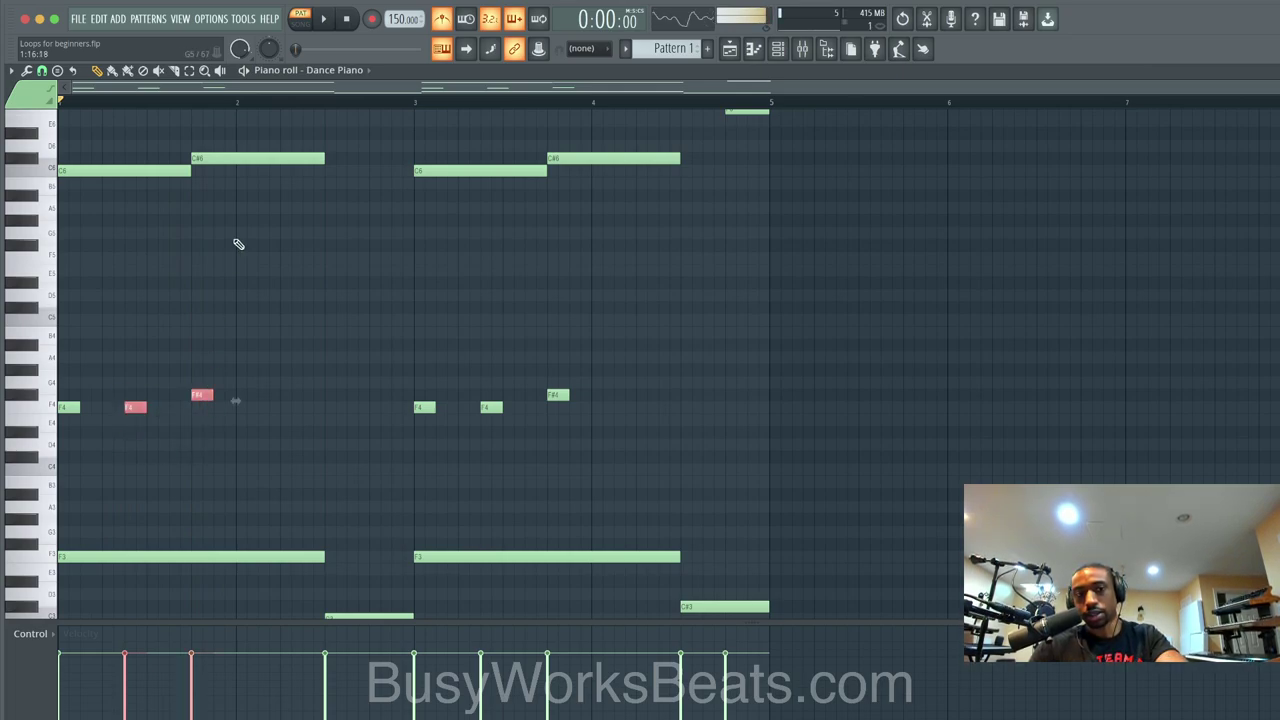
left_click_drag(175, 150, 214, 175)
scroll(318, 500, "down", 1)
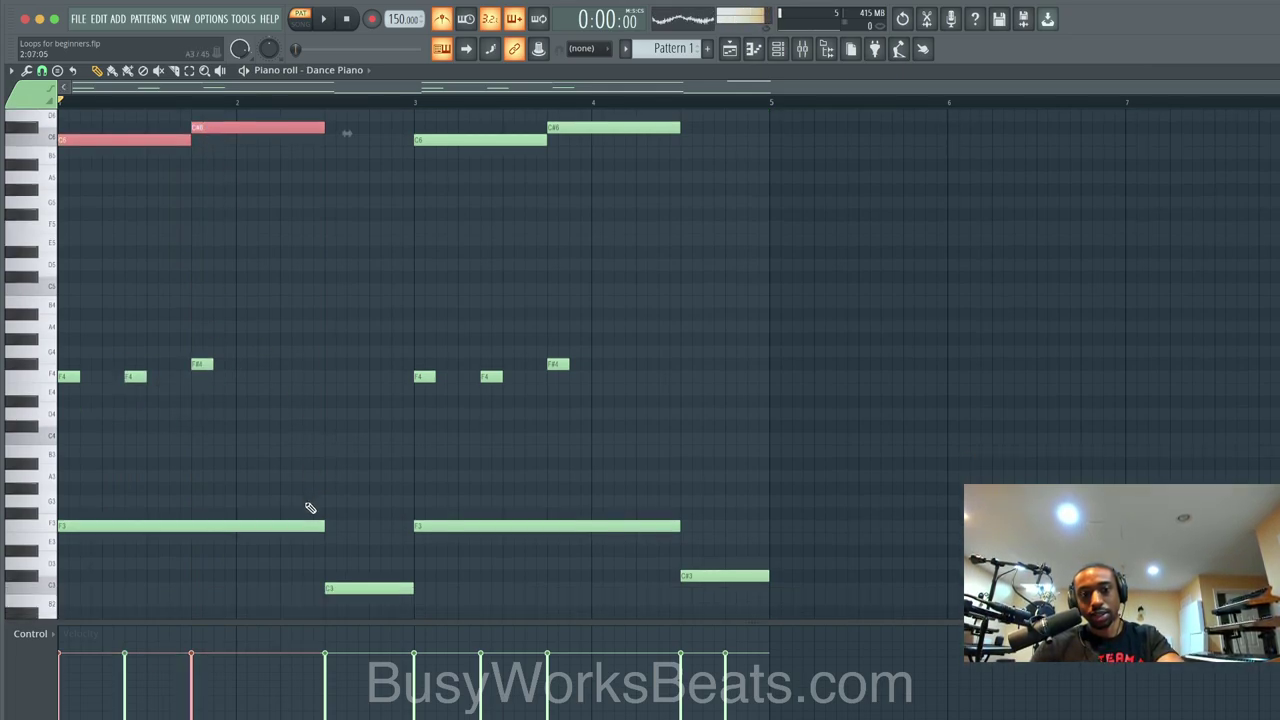
left_click(390, 593)
left_click_drag(374, 560, 770, 584)
left_click_drag(482, 371, 590, 383)
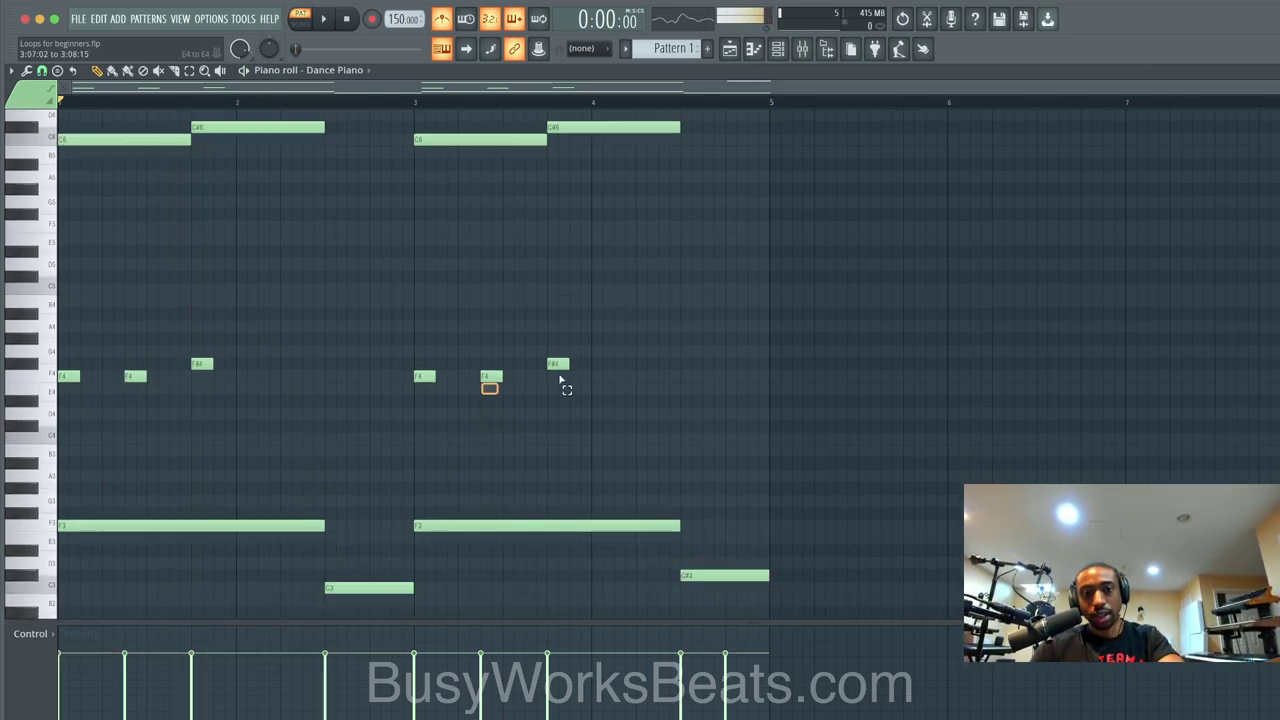
left_click(645, 370)
key("space")
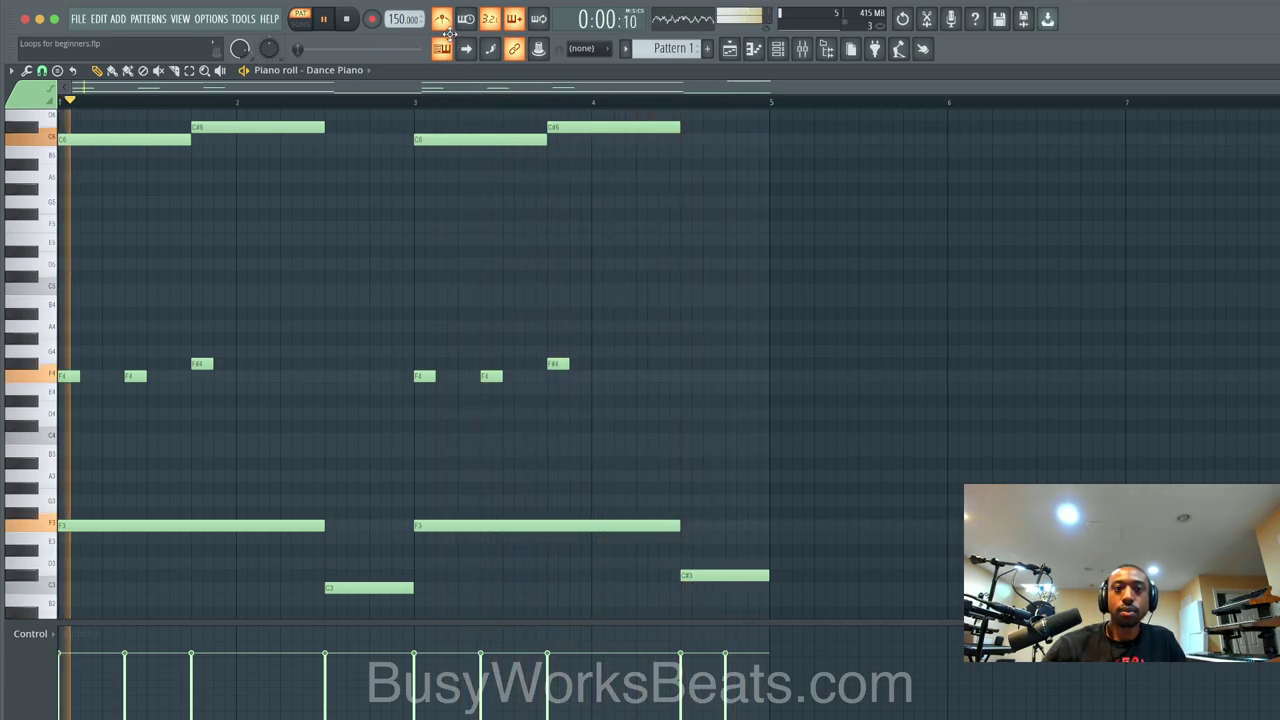
- Route Dance Piano to its own mixer insert and load Fruity Delay 3 on it
key("space")
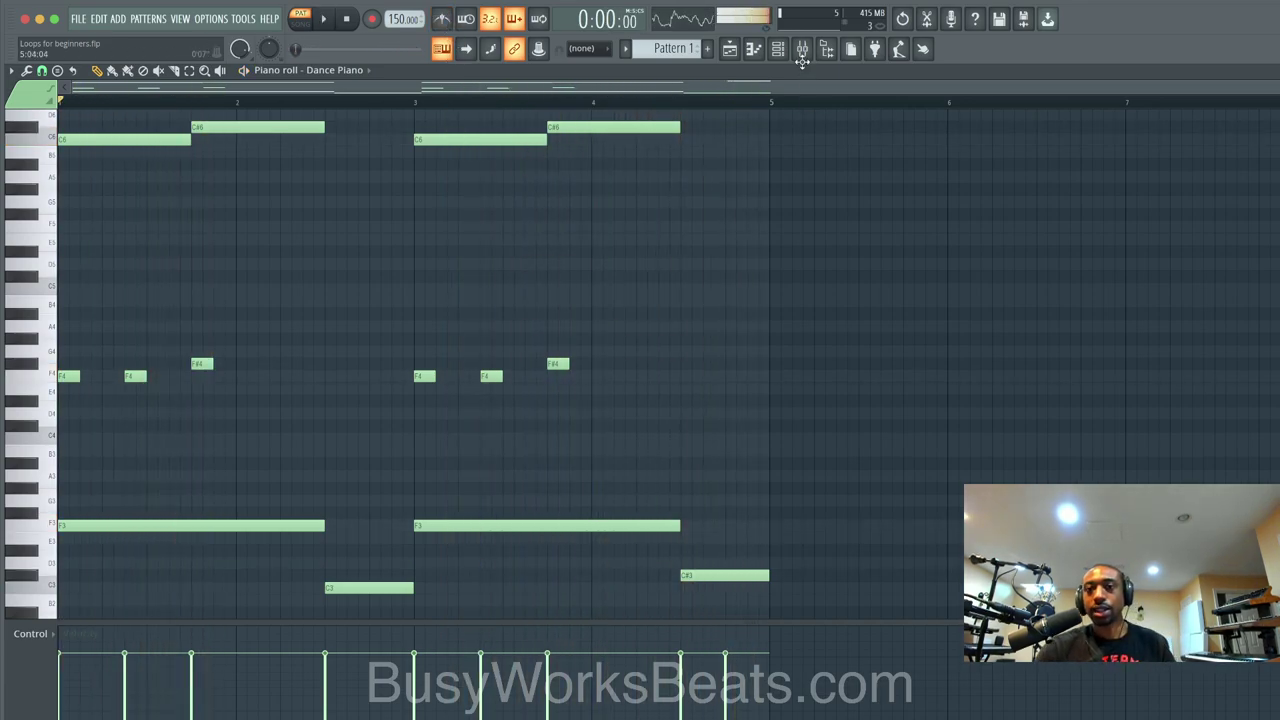
left_click(802, 55)
left_click(778, 48)
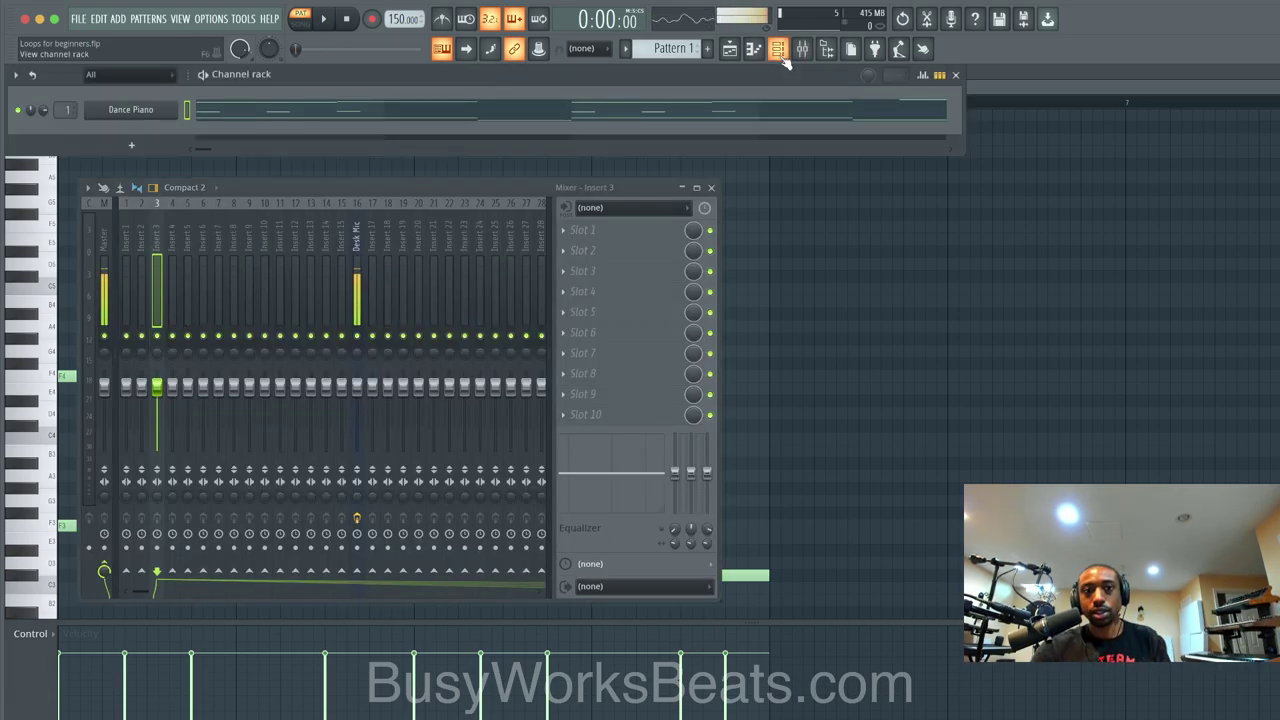
left_click(187, 110)
left_click(127, 247)
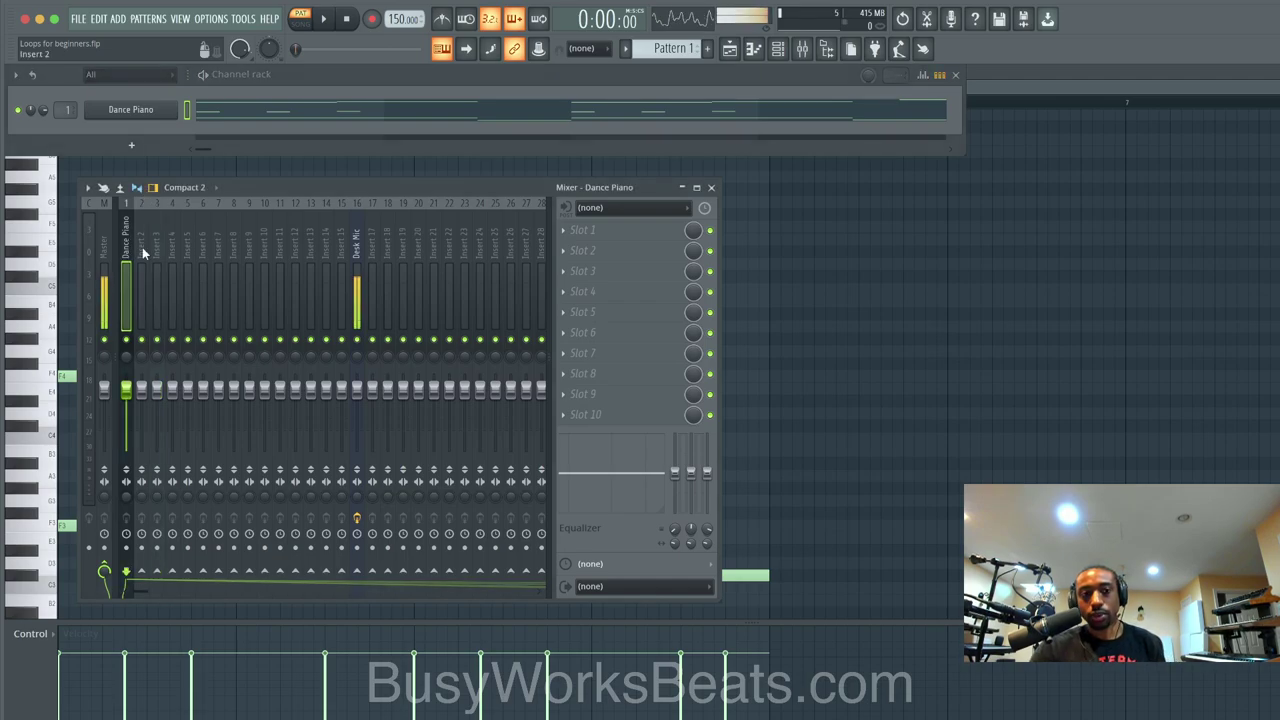
left_click(584, 238)
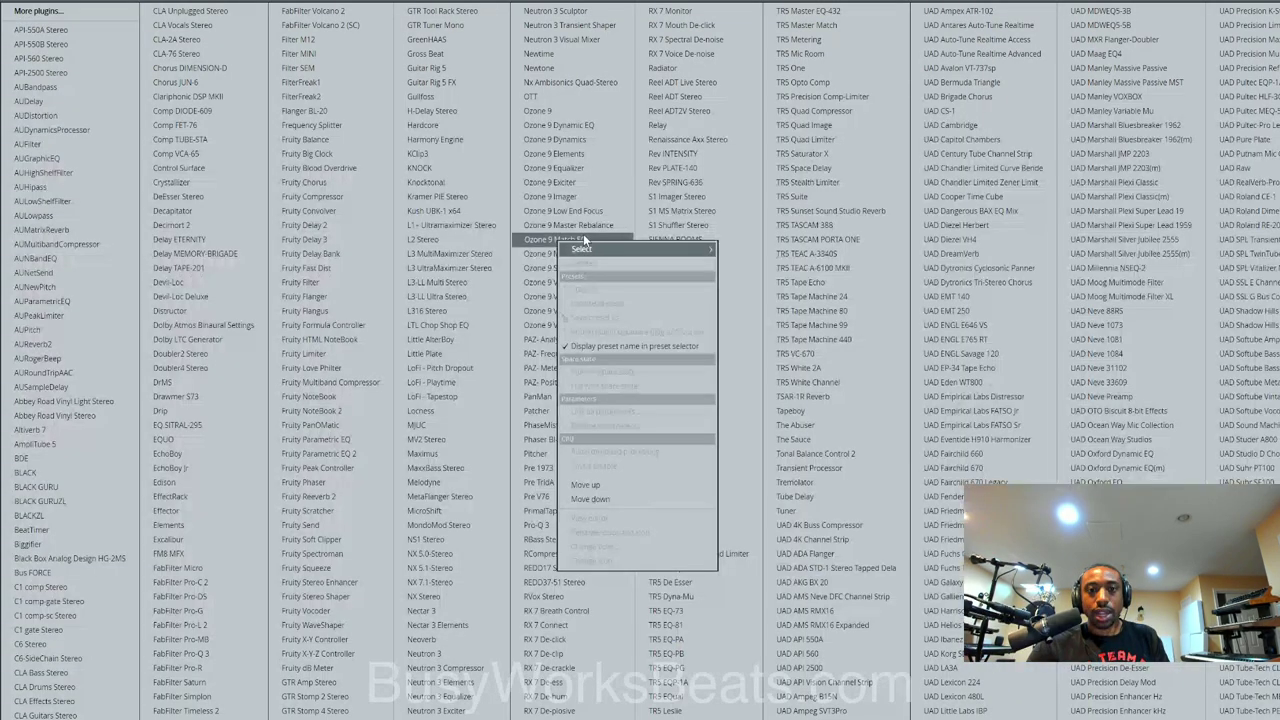
left_click(304, 239)
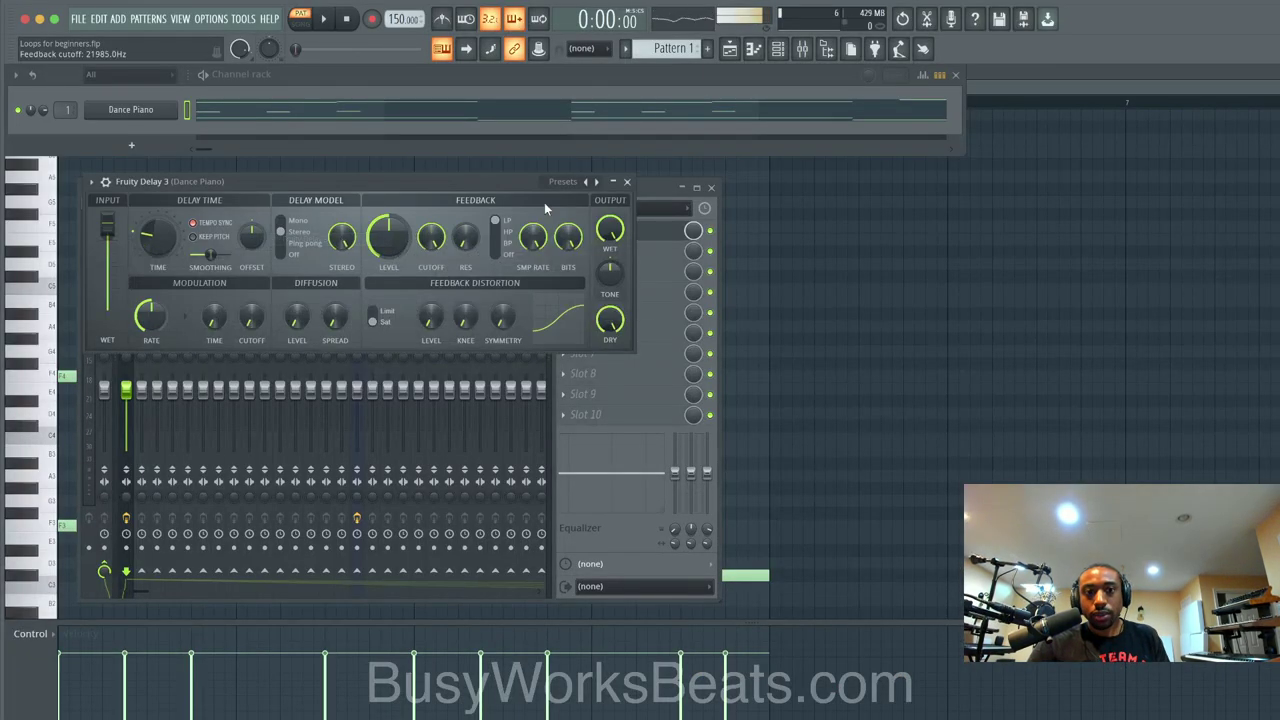
- Delete a stray high note, then raise the delay's modulation time and lower its SMP RATE
right_click(666, 180)
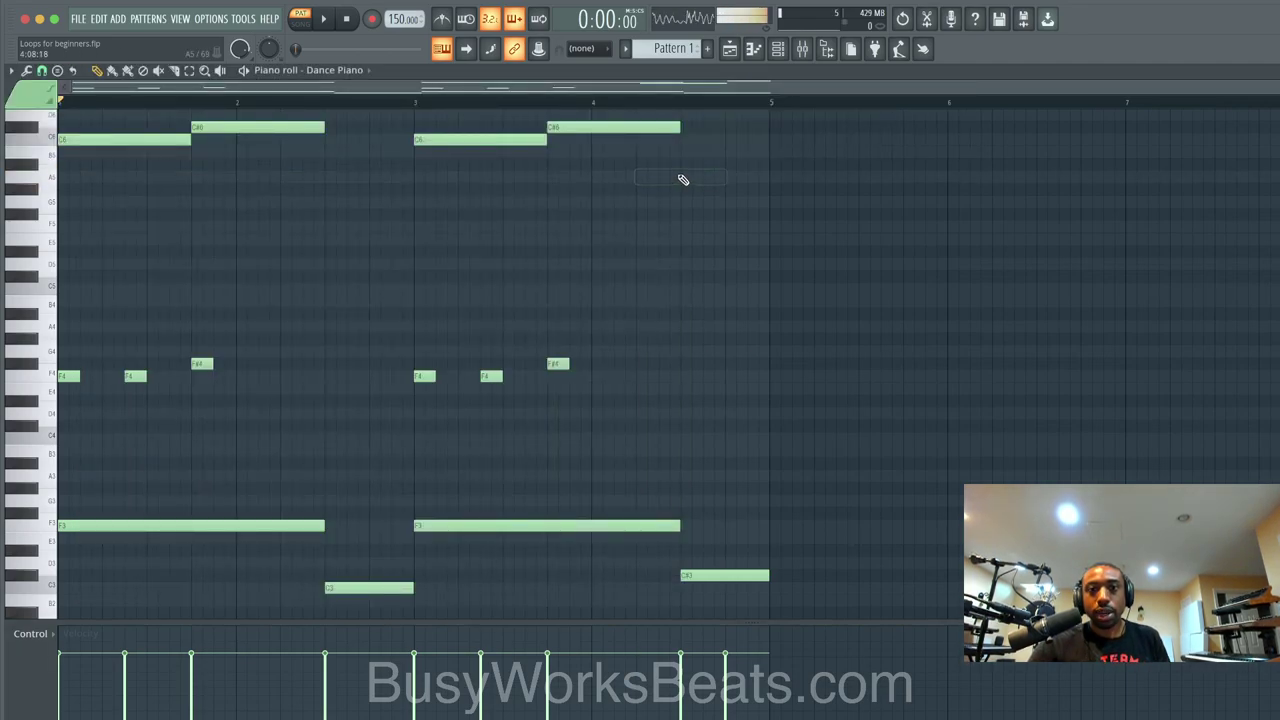
left_click(811, 51)
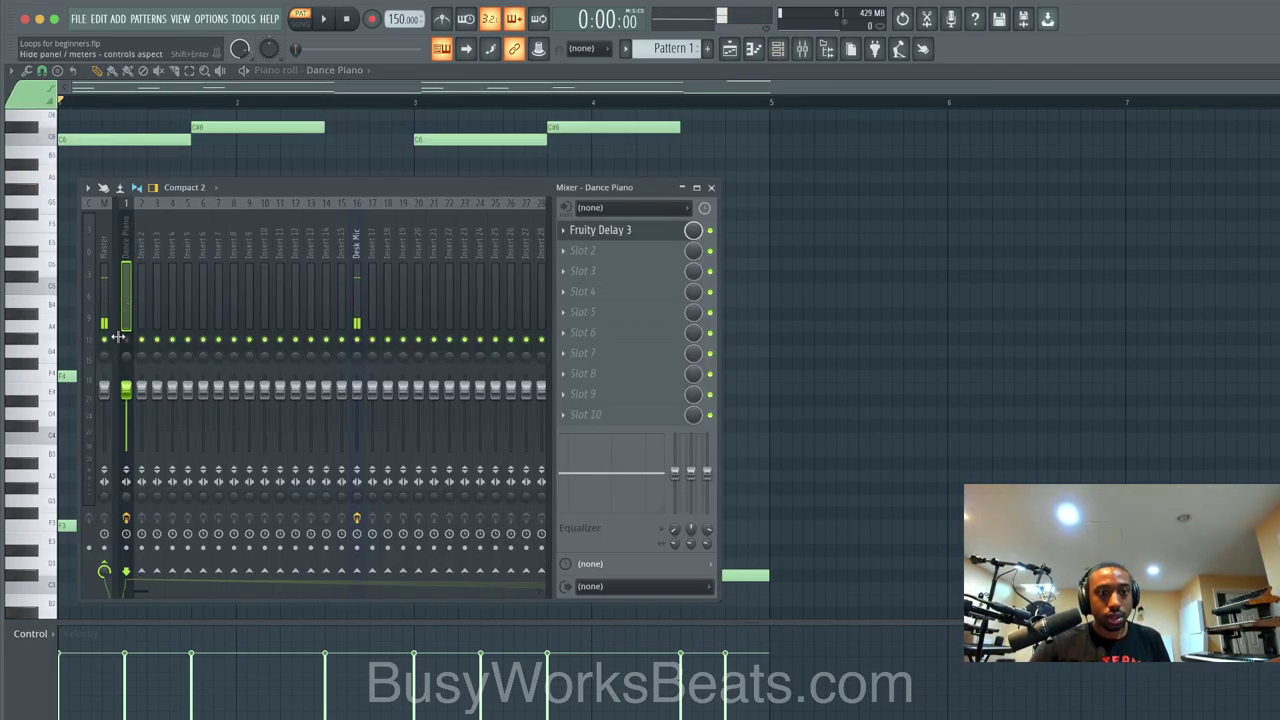
left_click(622, 232)
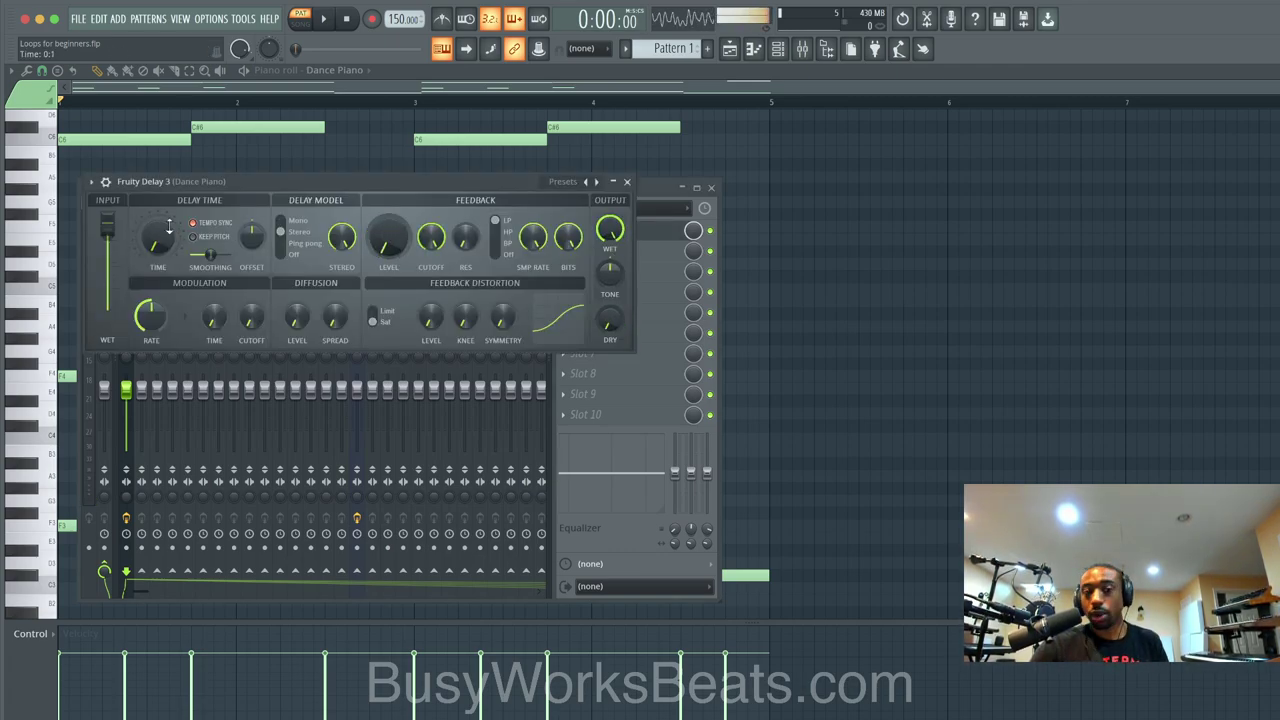
key("space")
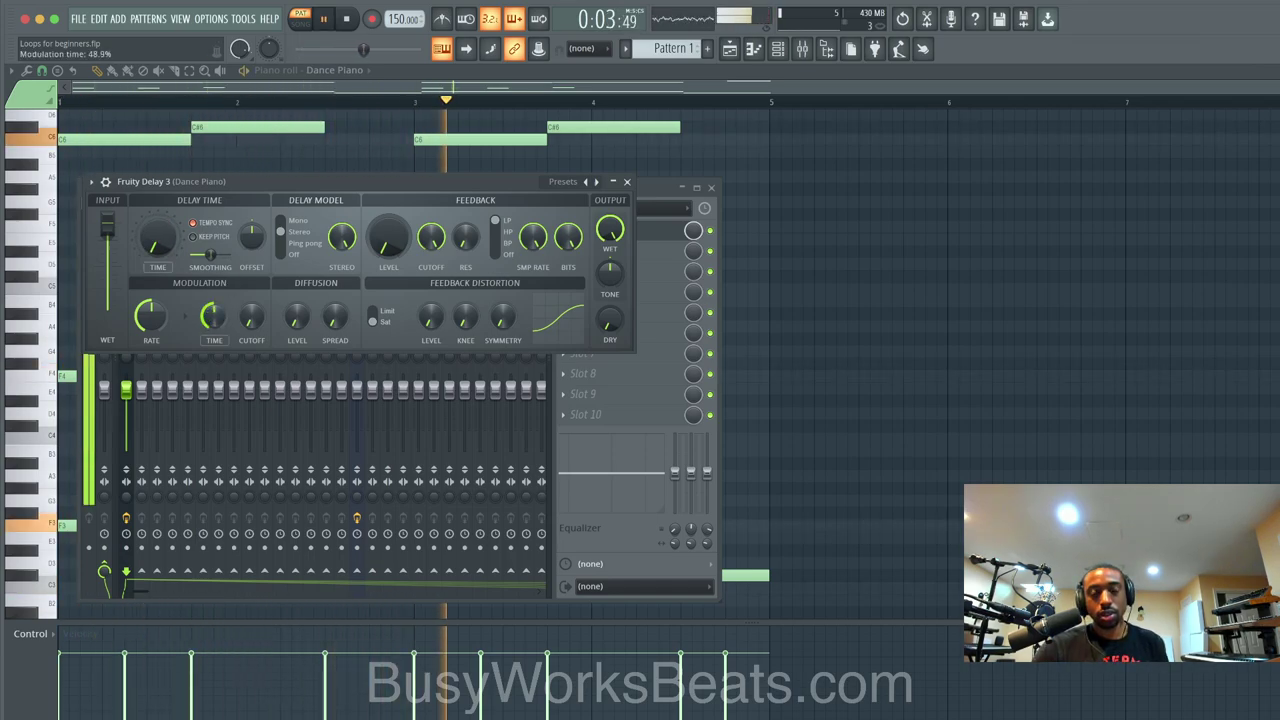
left_click_drag(212, 316, 221, 318)
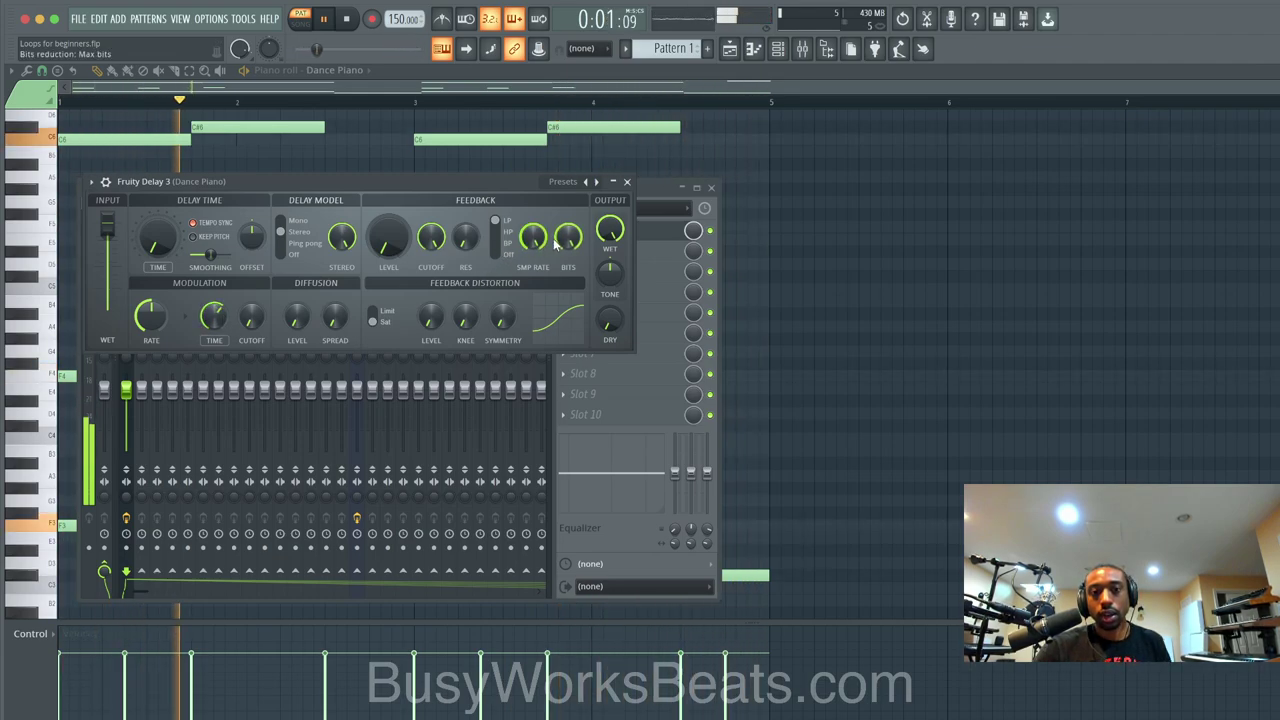
left_click_drag(533, 236, 533, 226)
key("space")
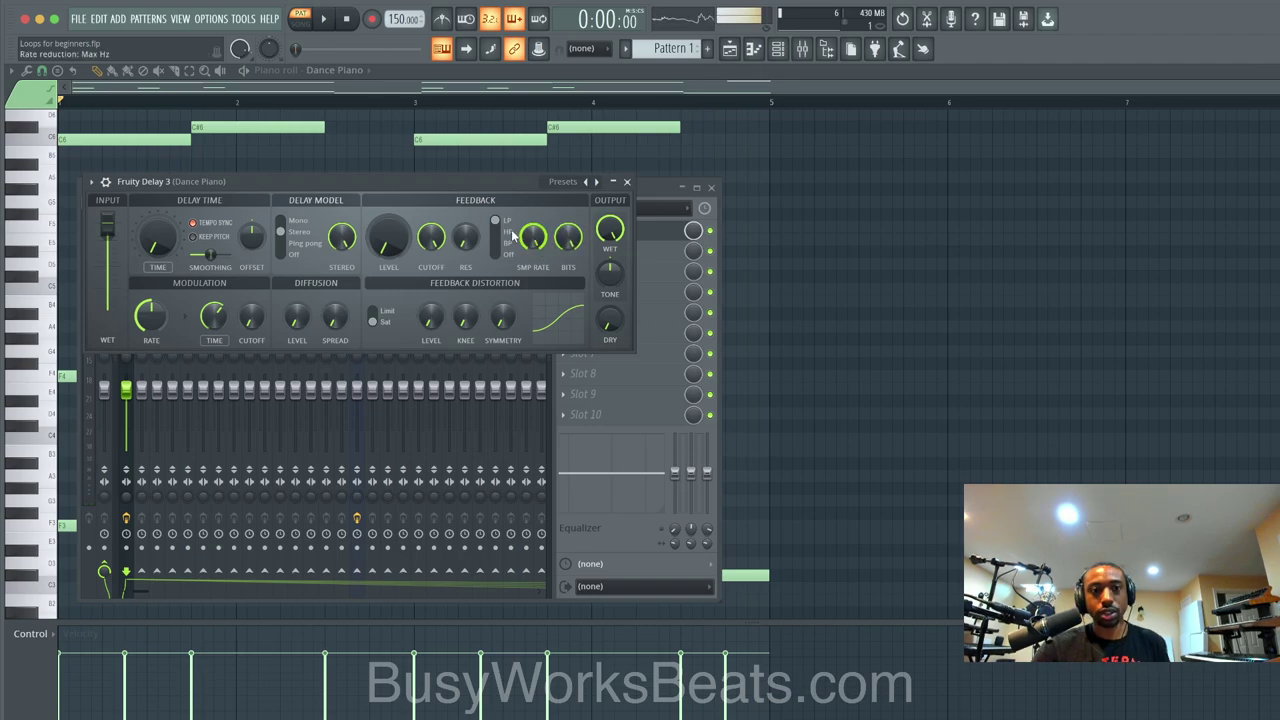
key("space")
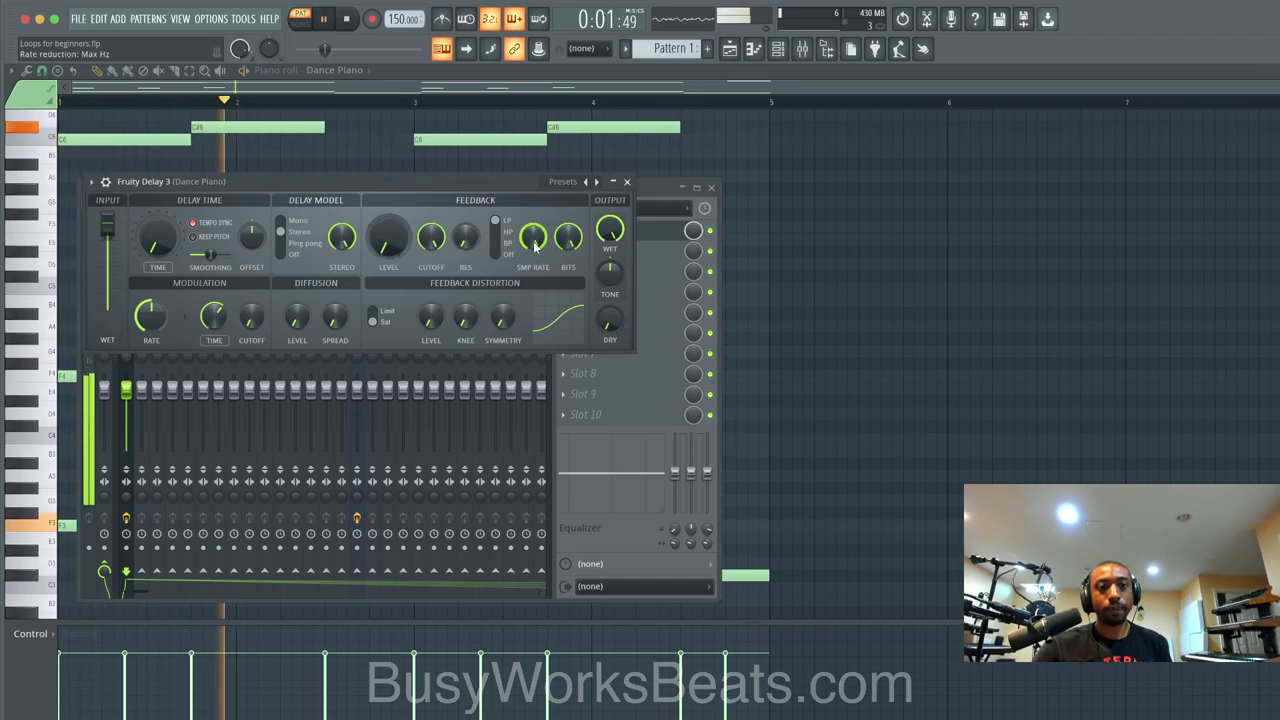
key("space")
- Close the delay and mixer, and place Pattern 1 at the start of Track 1 in the playlist
left_click(629, 188)
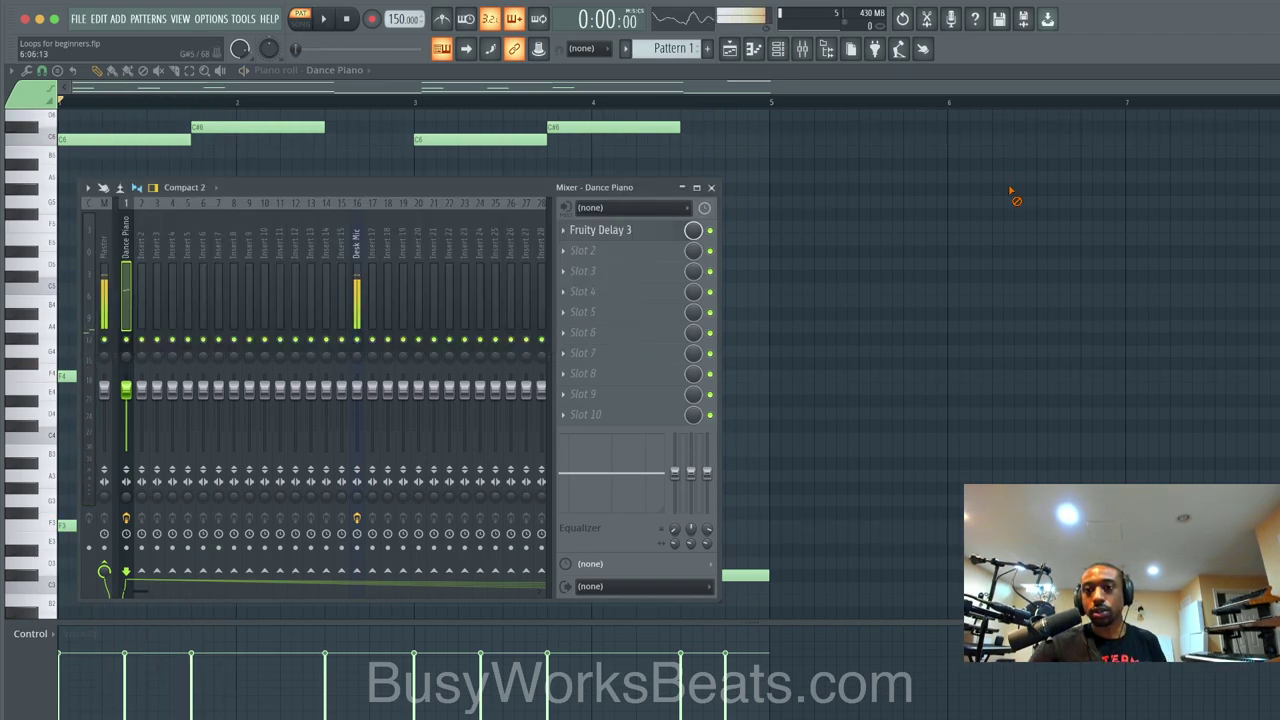
left_click(766, 206)
double_click(1096, 68)
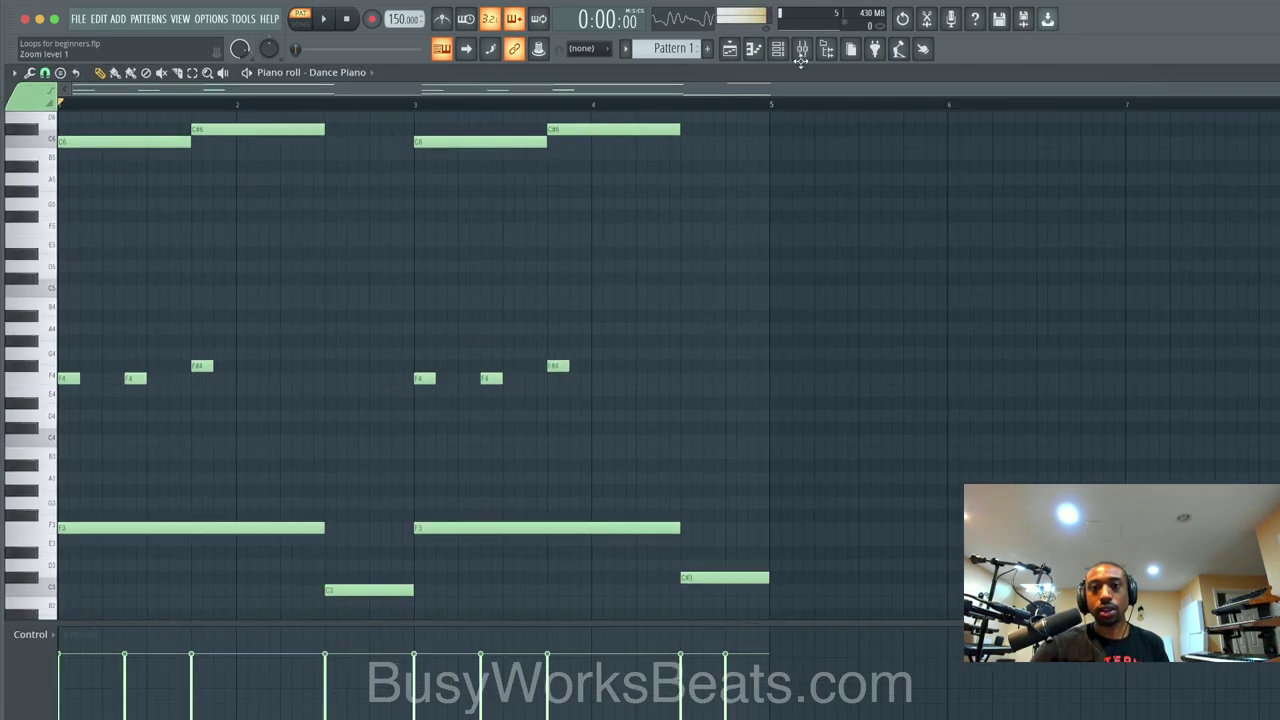
left_click(730, 48)
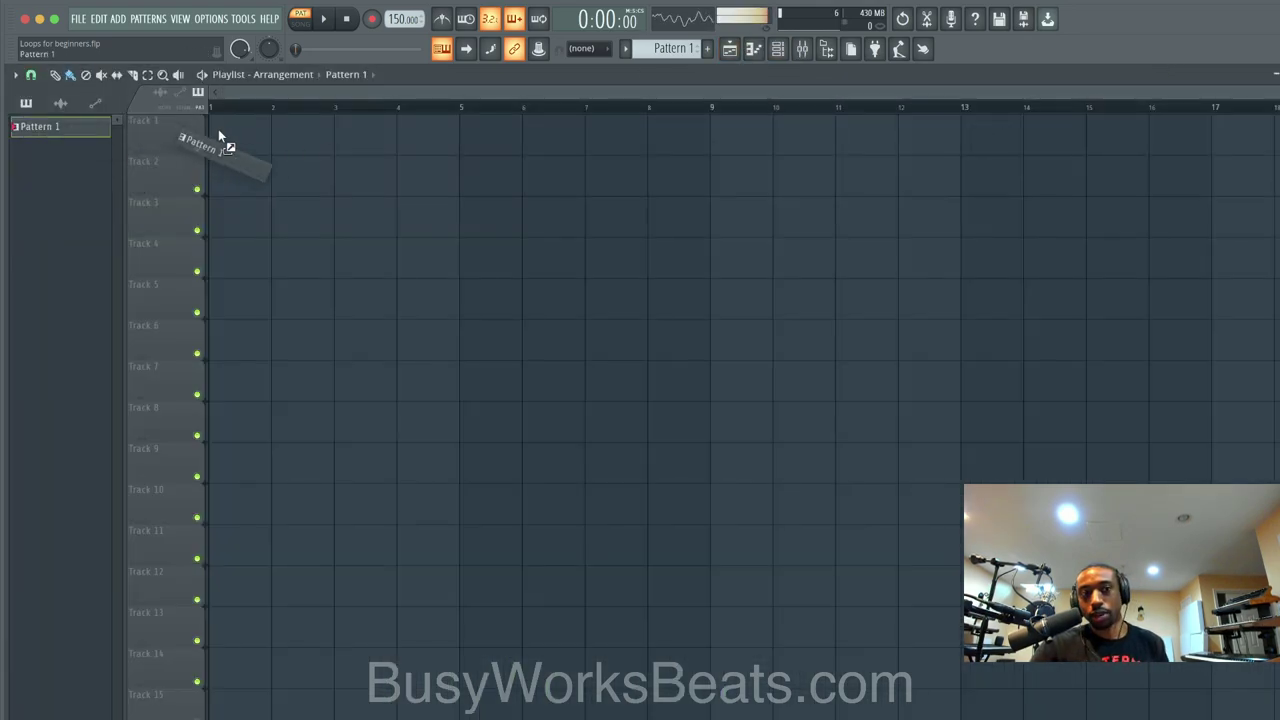
left_click_drag(219, 131, 219, 131)
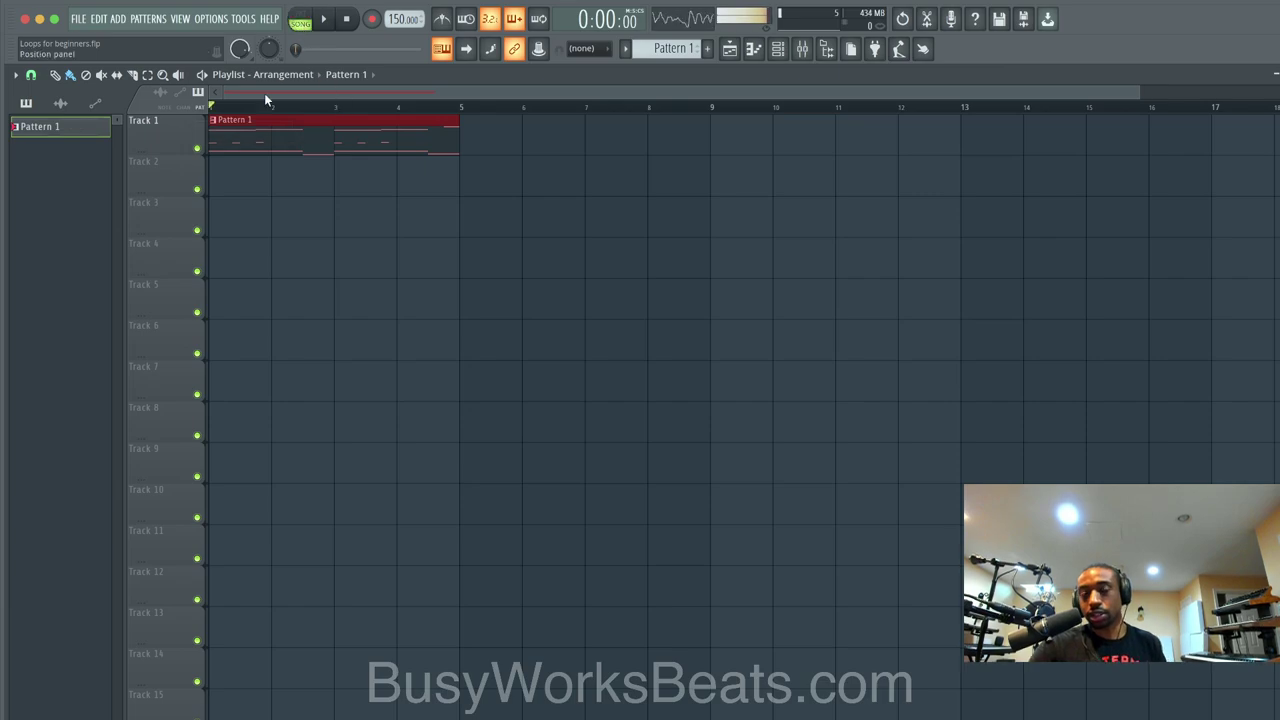
key("space")
key("space")
- Play Pattern 1's notes in the piano roll, then return to the Playlist and stop
double_click(255, 126)
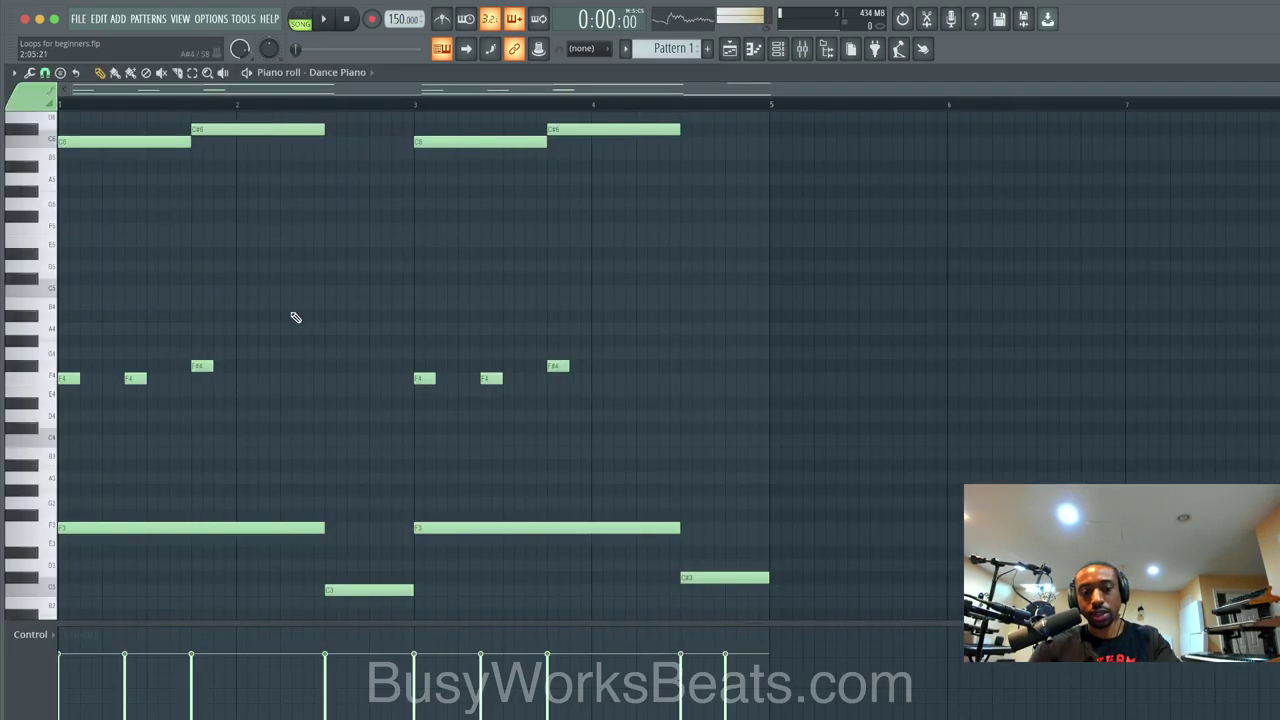
scroll(296, 317, "up", 3)
key("space")
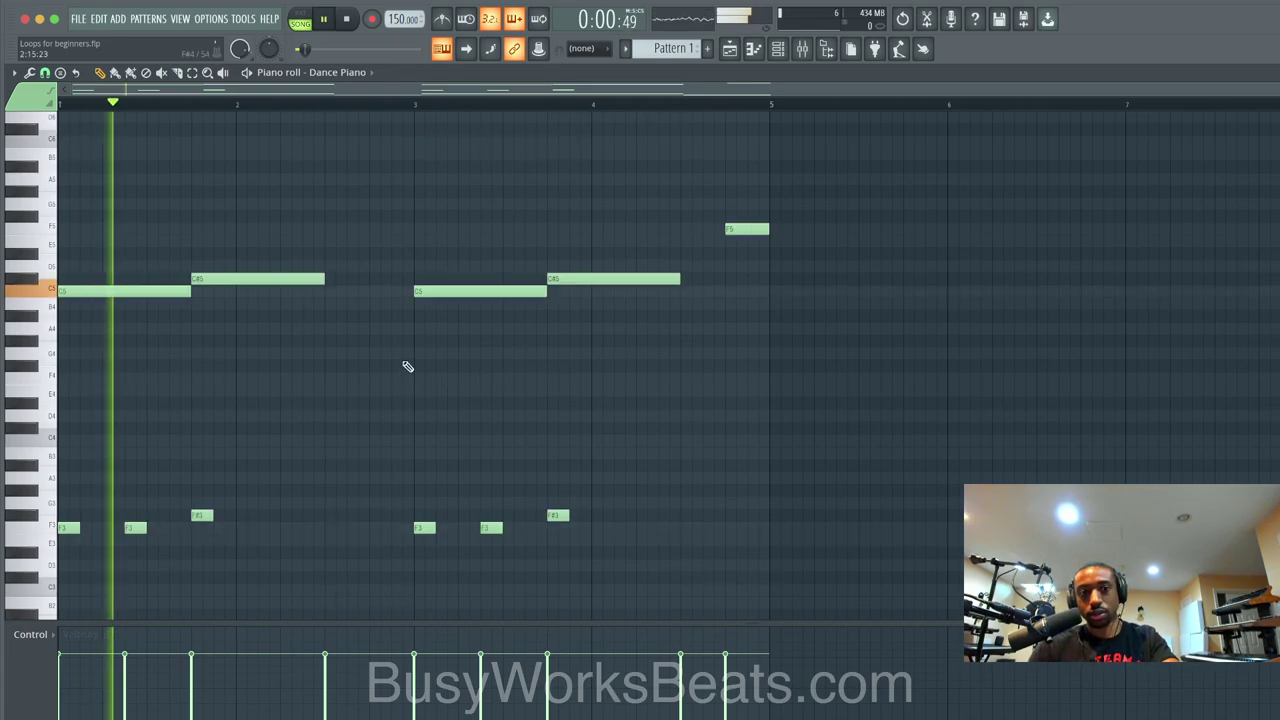
scroll(1150, 120, "down", 1)
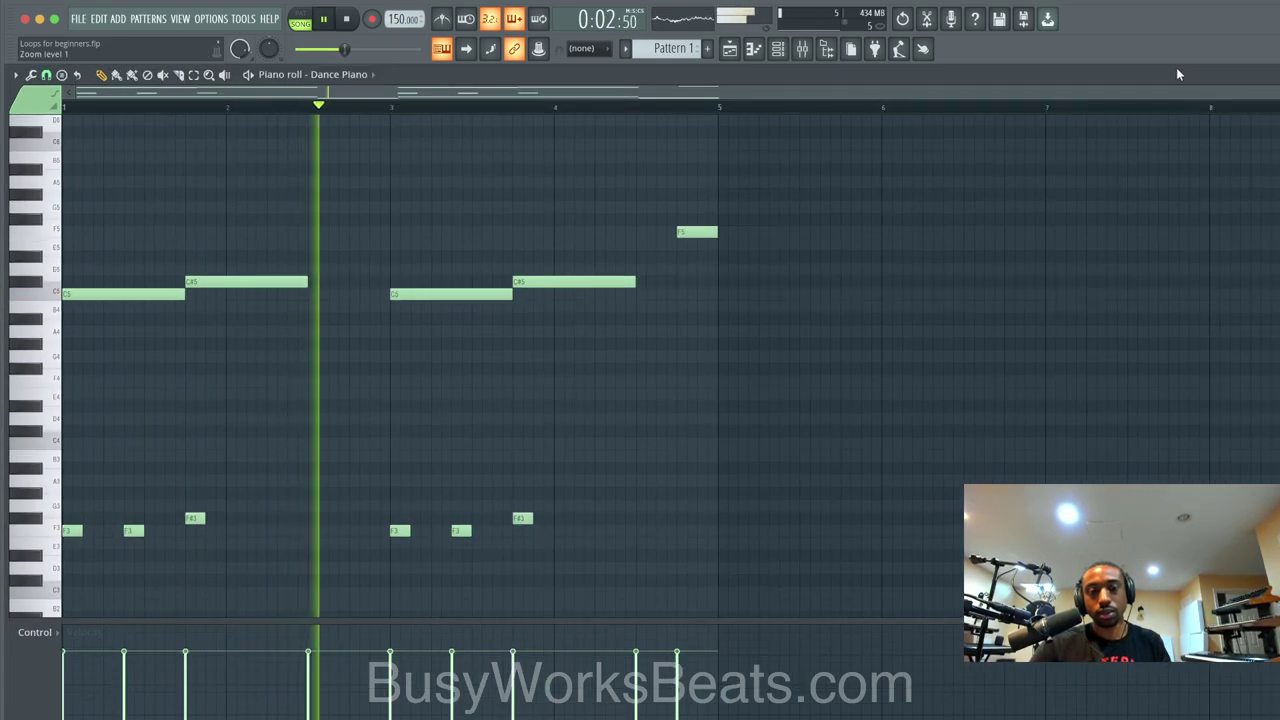
key("F5")
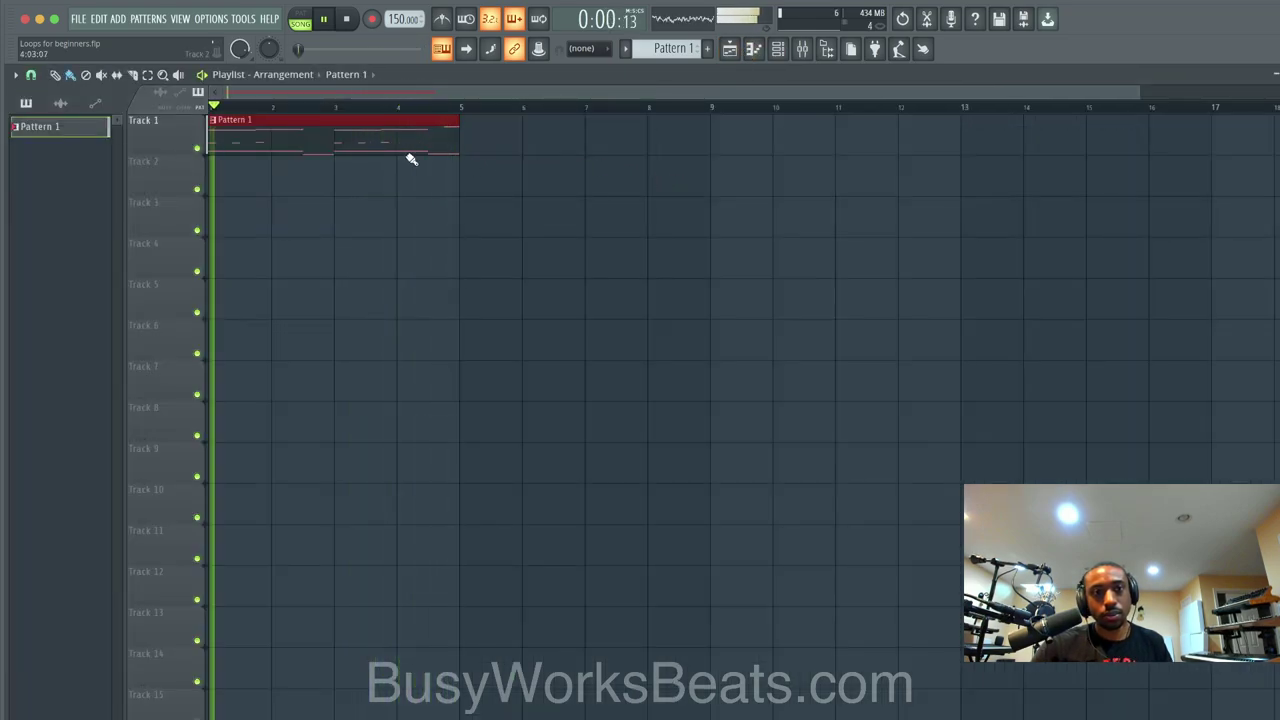
key("space")
- Consolidate Track 1 from track start as a 16-bit WAV with the tail set to Cut remainder
right_click(184, 138)
mouse_move(234, 341)
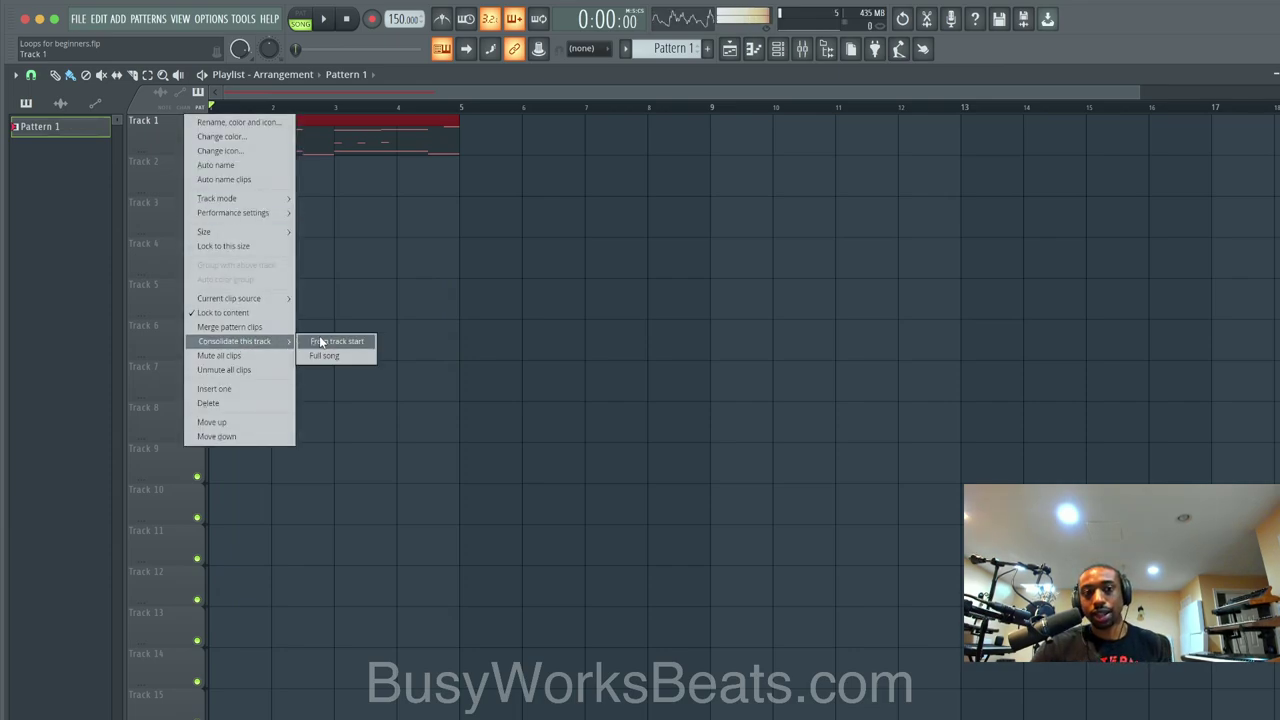
left_click(322, 342)
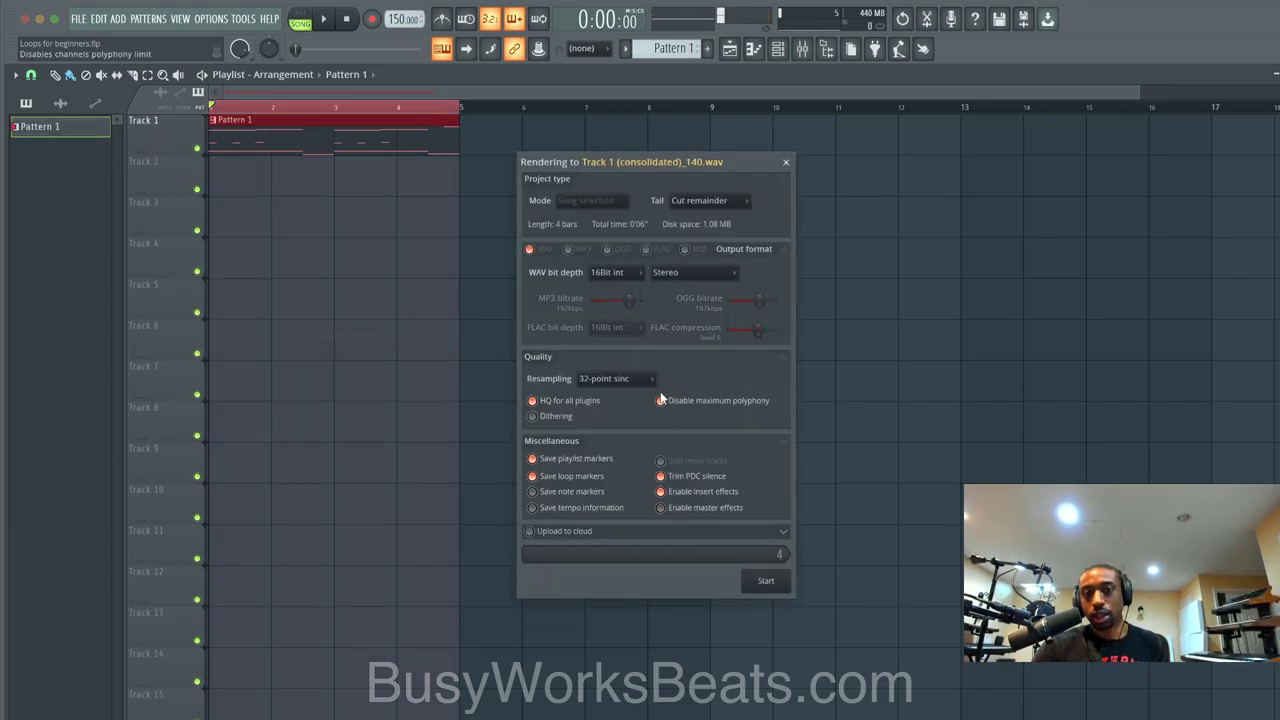
left_click(698, 201)
left_click(696, 218)
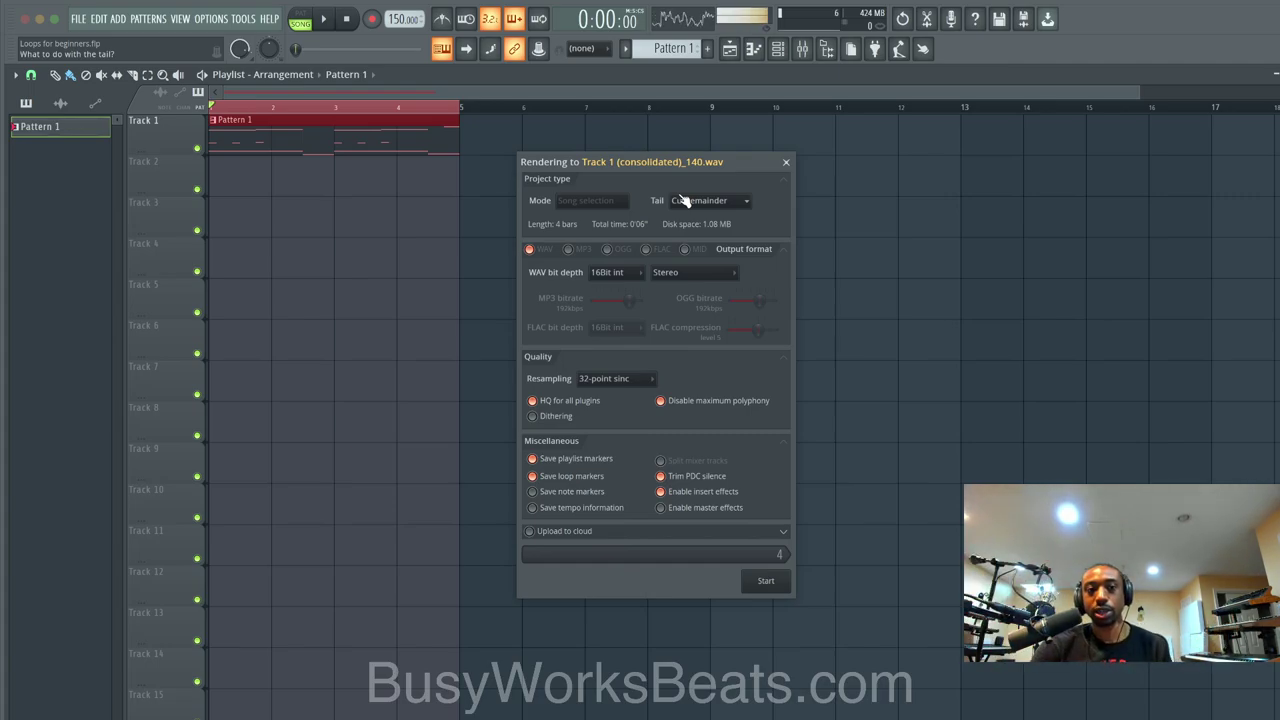
left_click(713, 202)
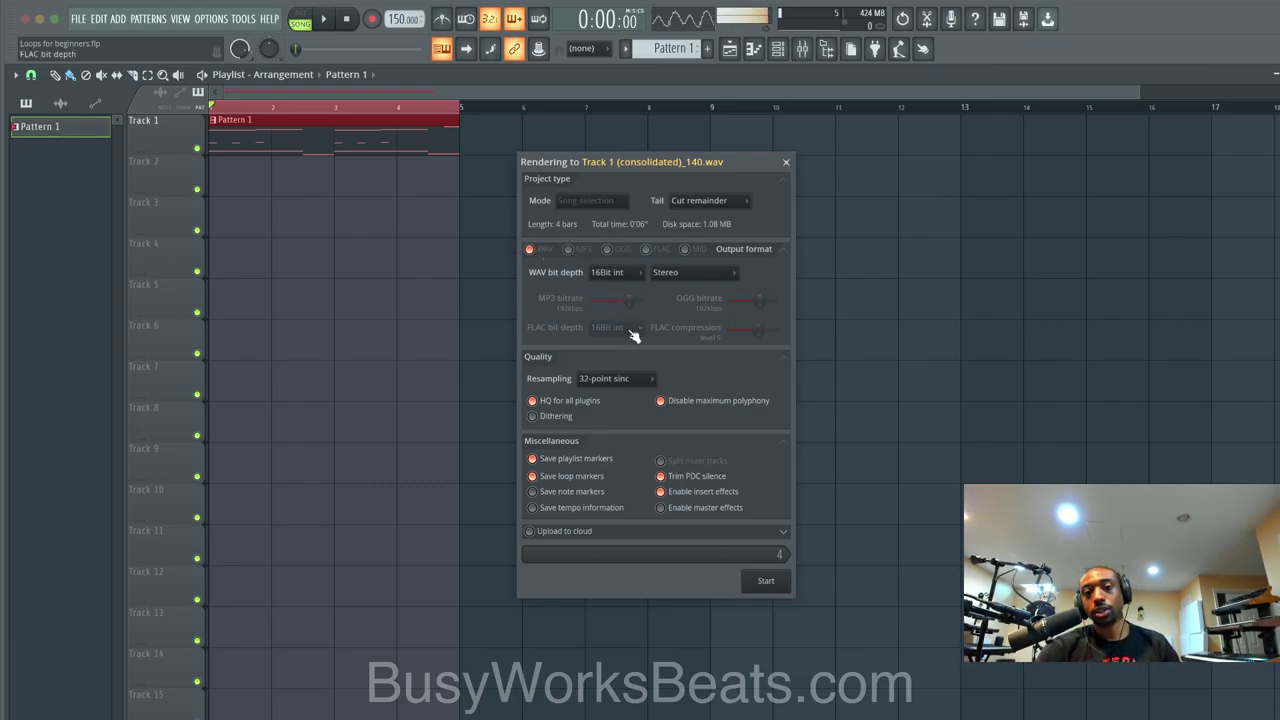
left_click(622, 279)
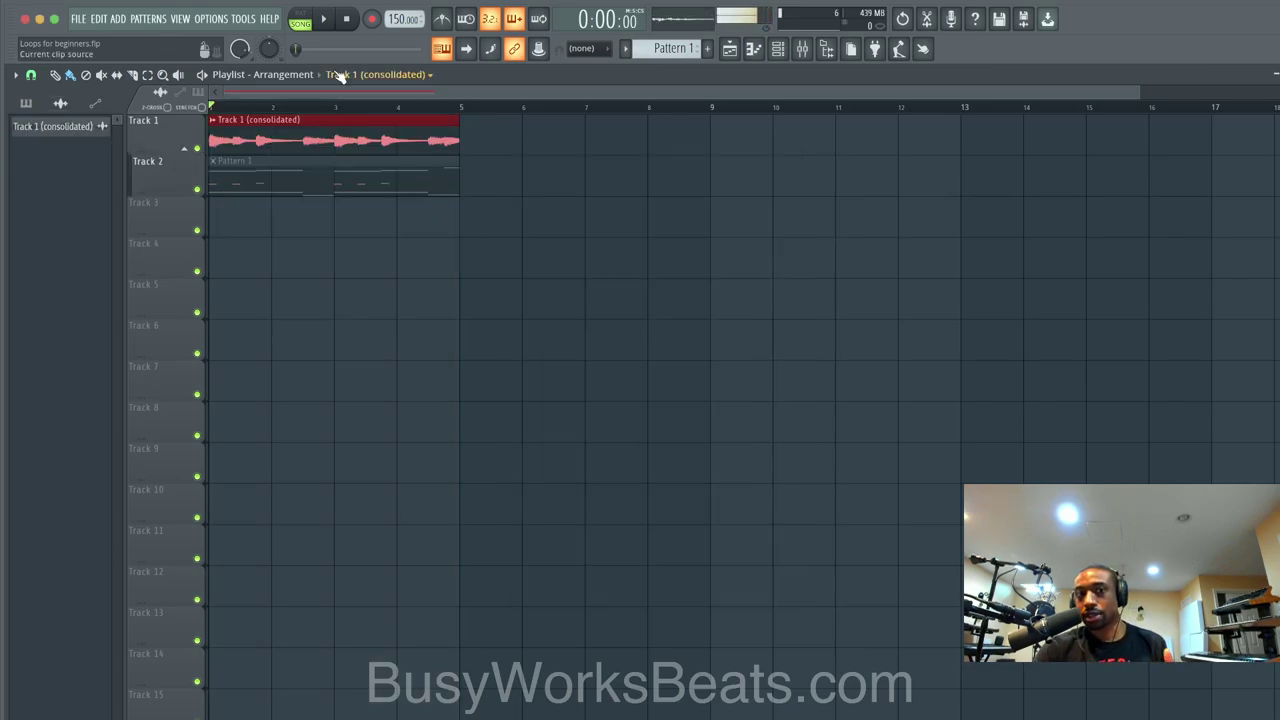
left_click(213, 120)
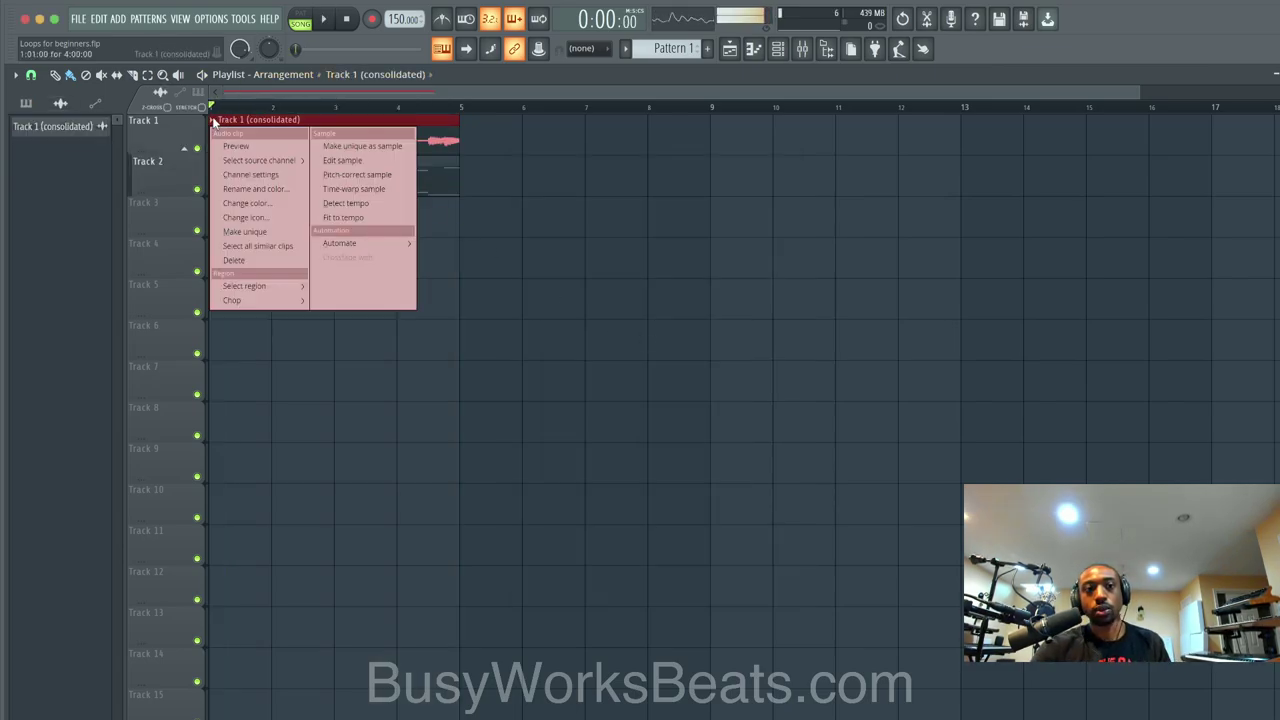
left_click(263, 176)
left_click(469, 163)
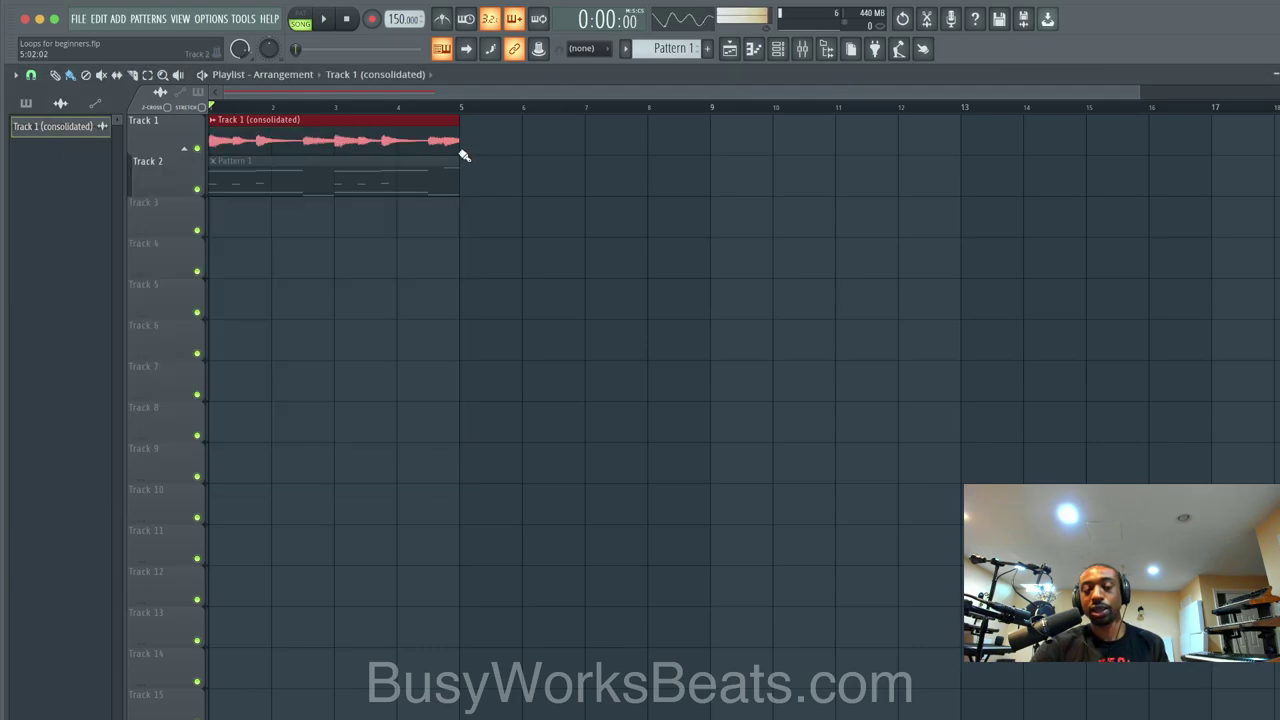
scroll(466, 157, "up", 2)
scroll(466, 157, "up", 2)
scroll(466, 157, "down", 3)
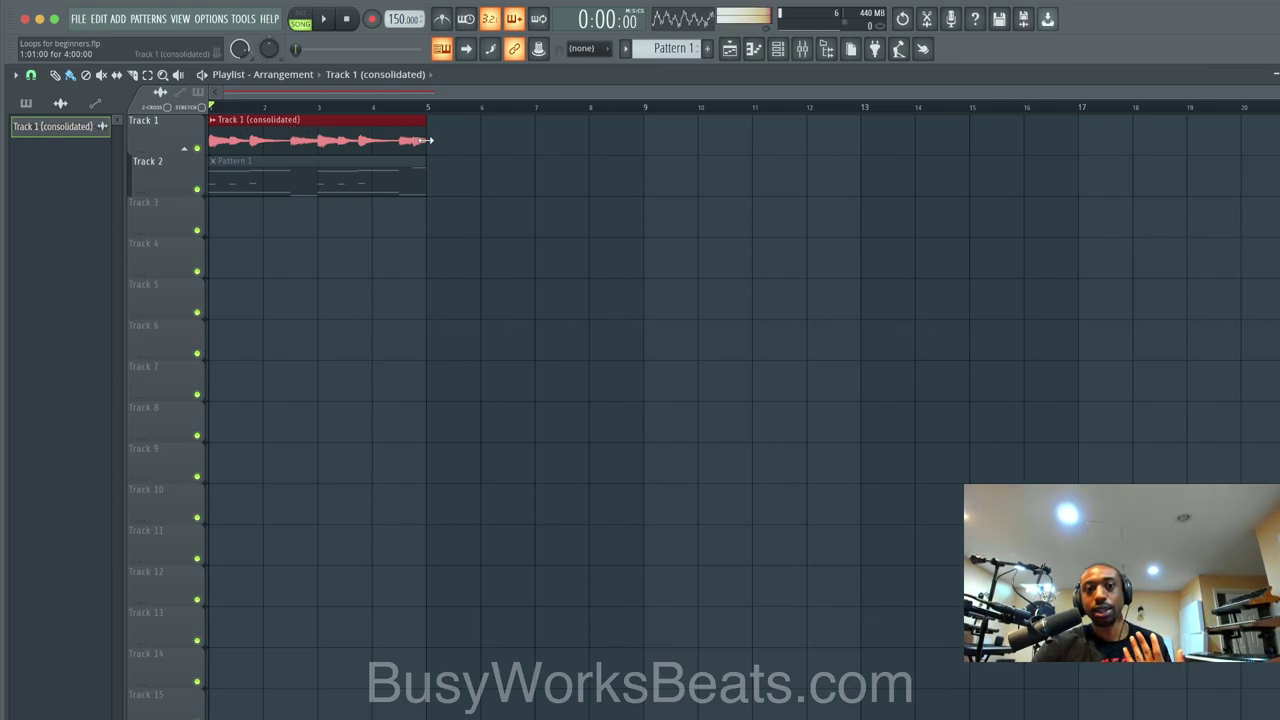
left_click_drag(432, 140, 484, 140)
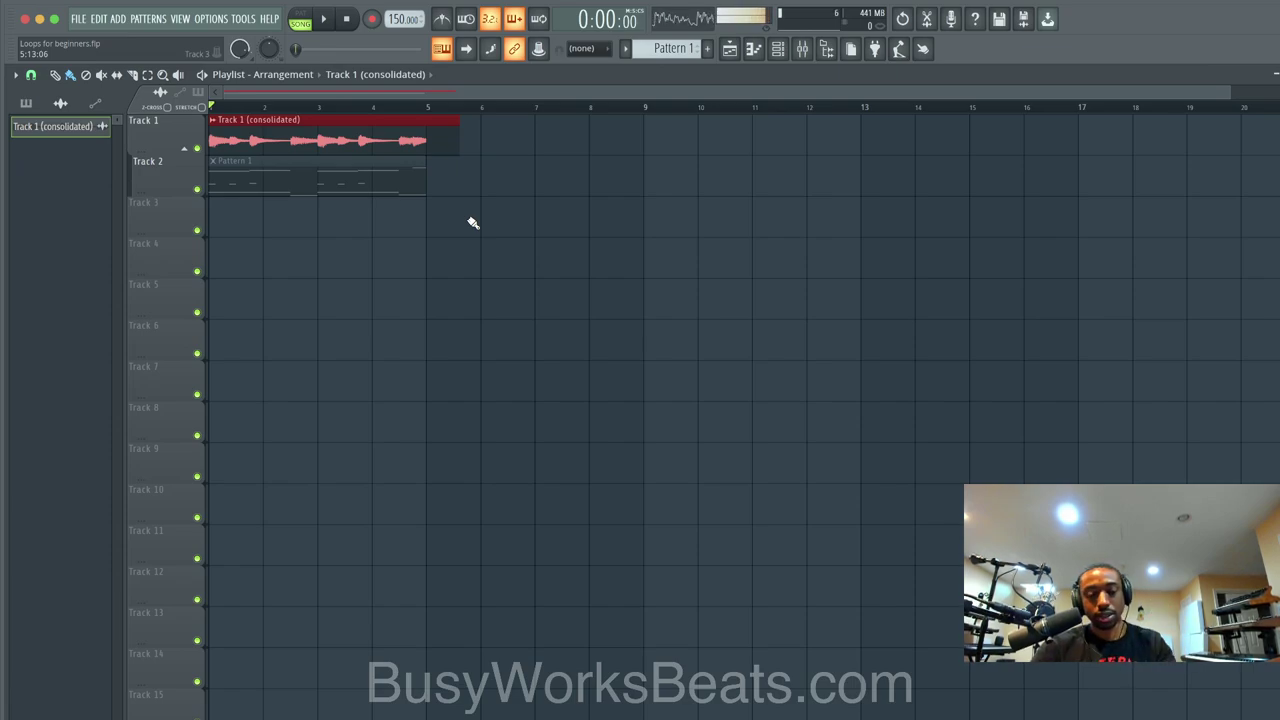
key("ctrl+z")
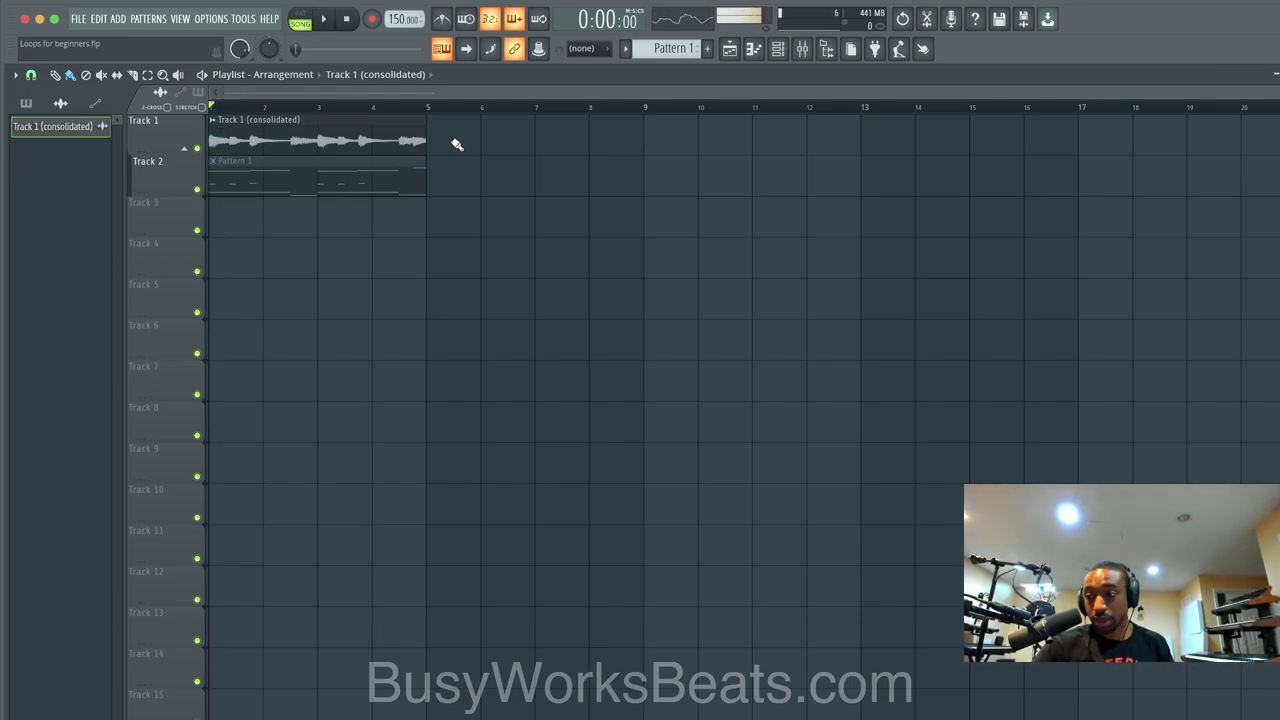
key("space")
key("space")
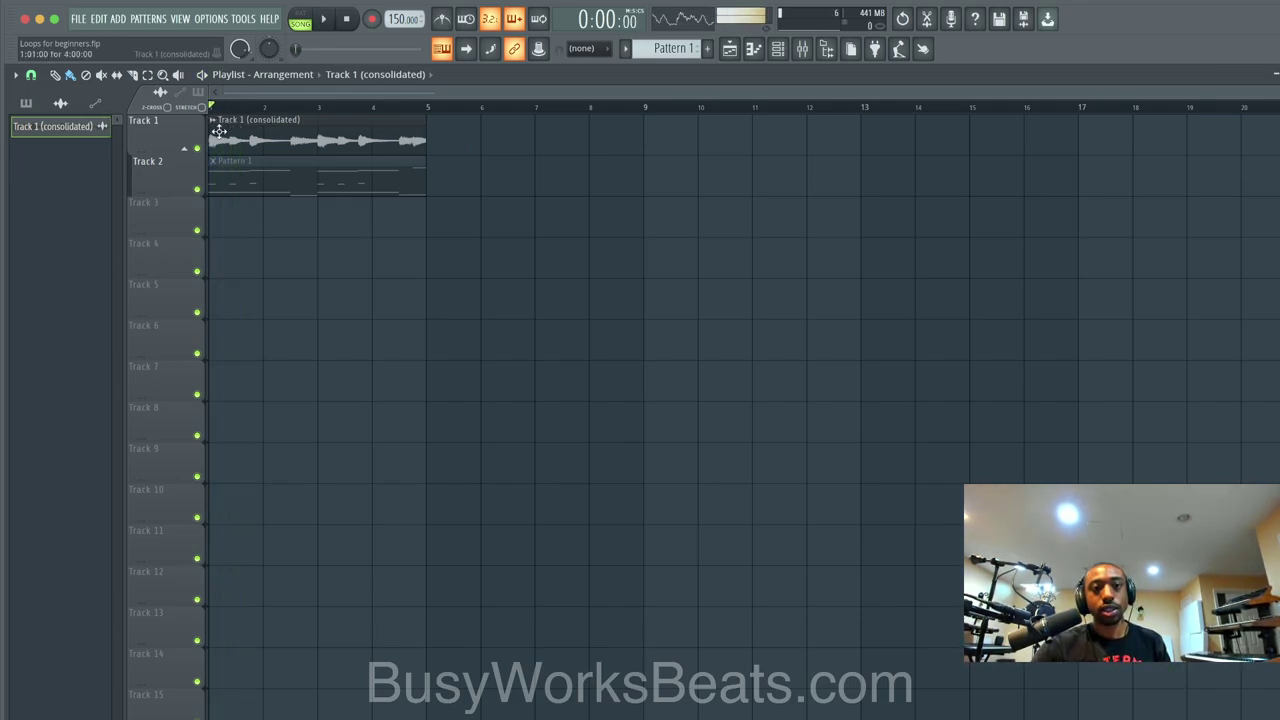
- In the consolidated clip's channel settings, reverse the sample, listen, then turn reversal back off
left_click(213, 119)
left_click(249, 175)
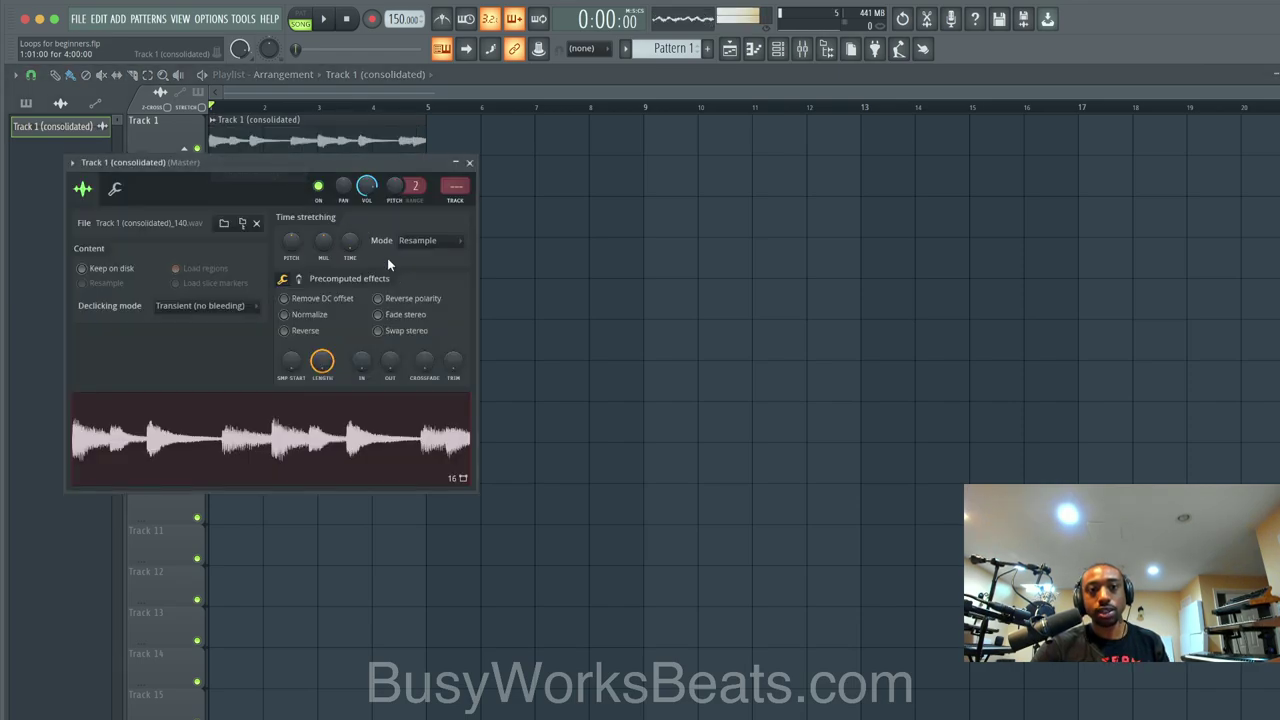
left_click(300, 331)
key("space")
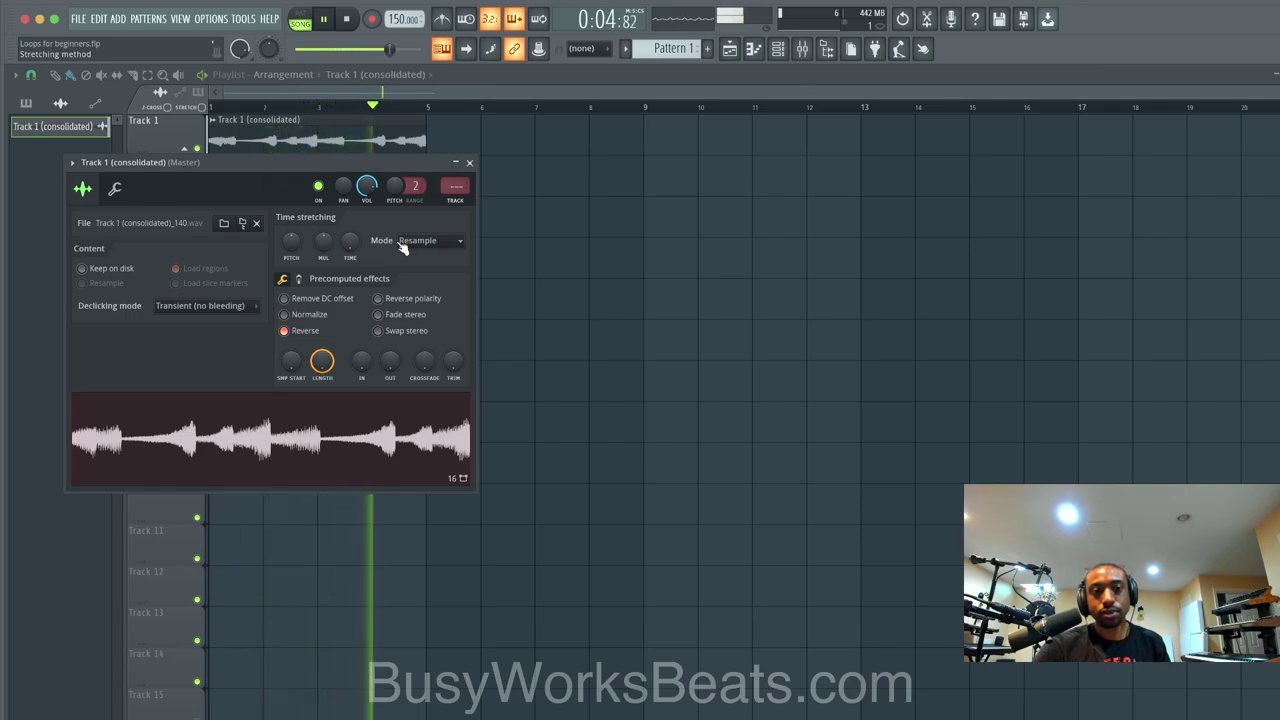
left_click(312, 332)
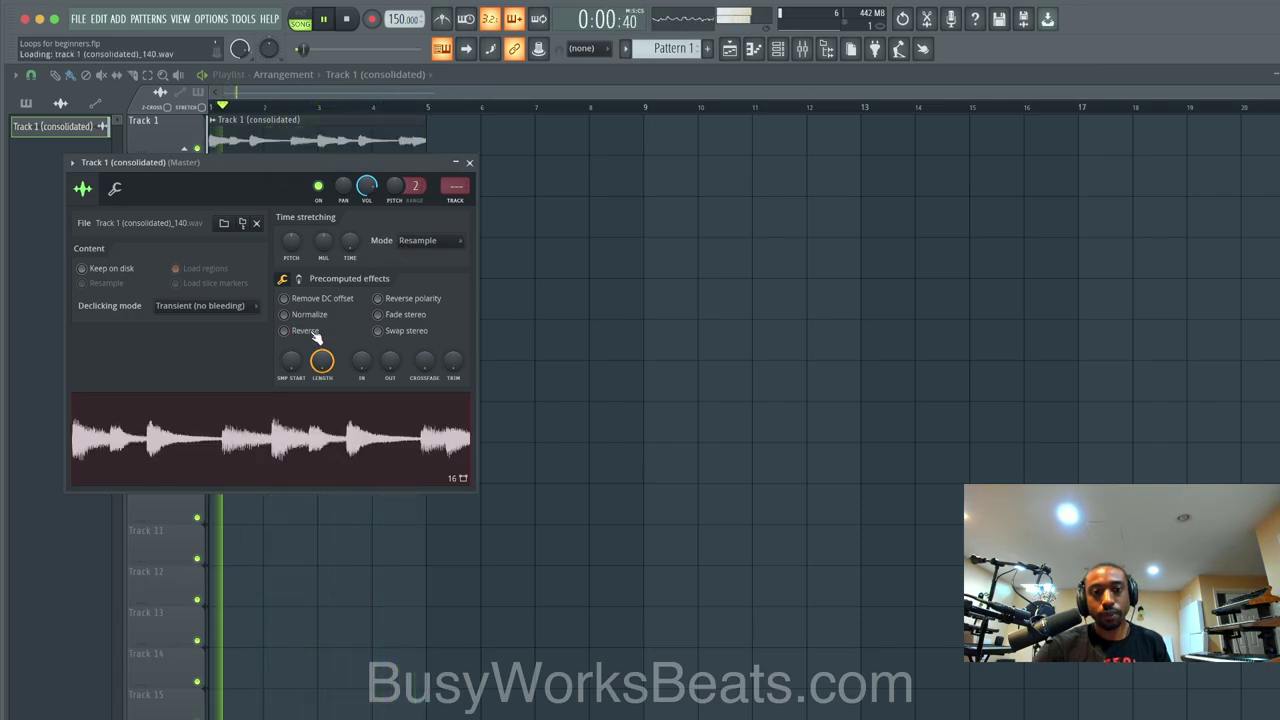
- Set the clip's time stretching mode to Stretch and audition the loop
left_click(410, 241)
left_click(420, 282)
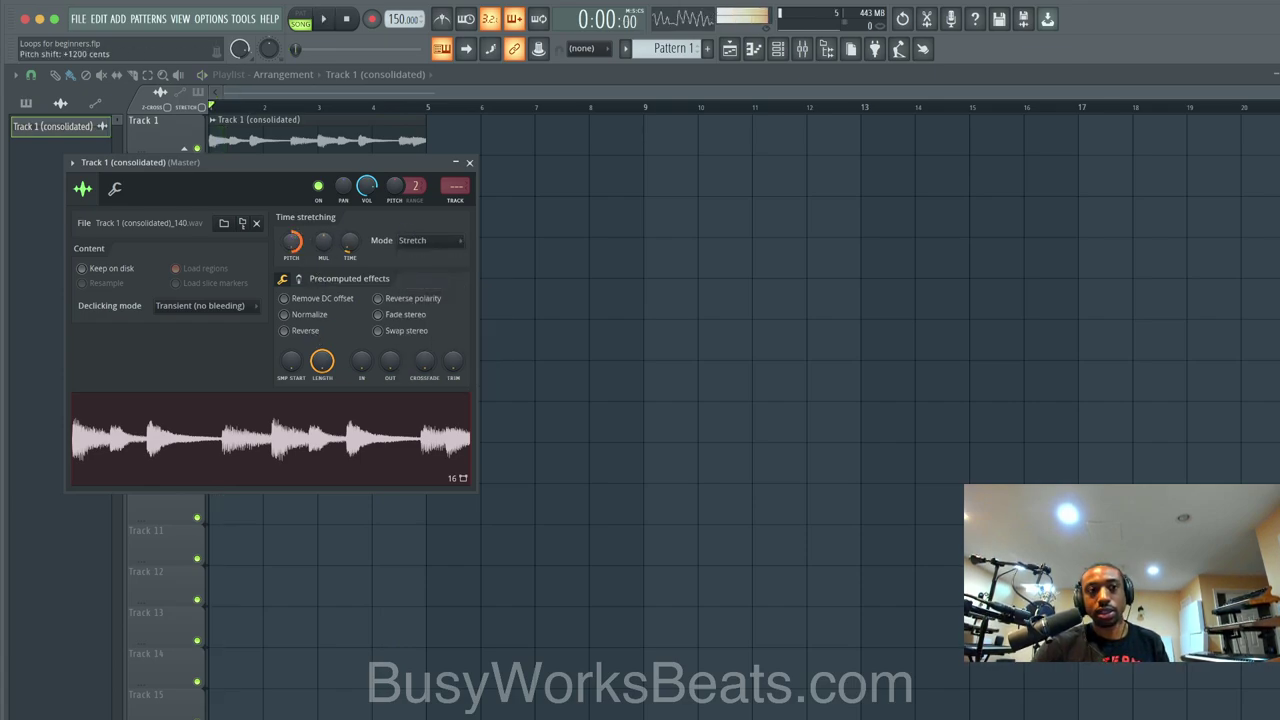
key("space")
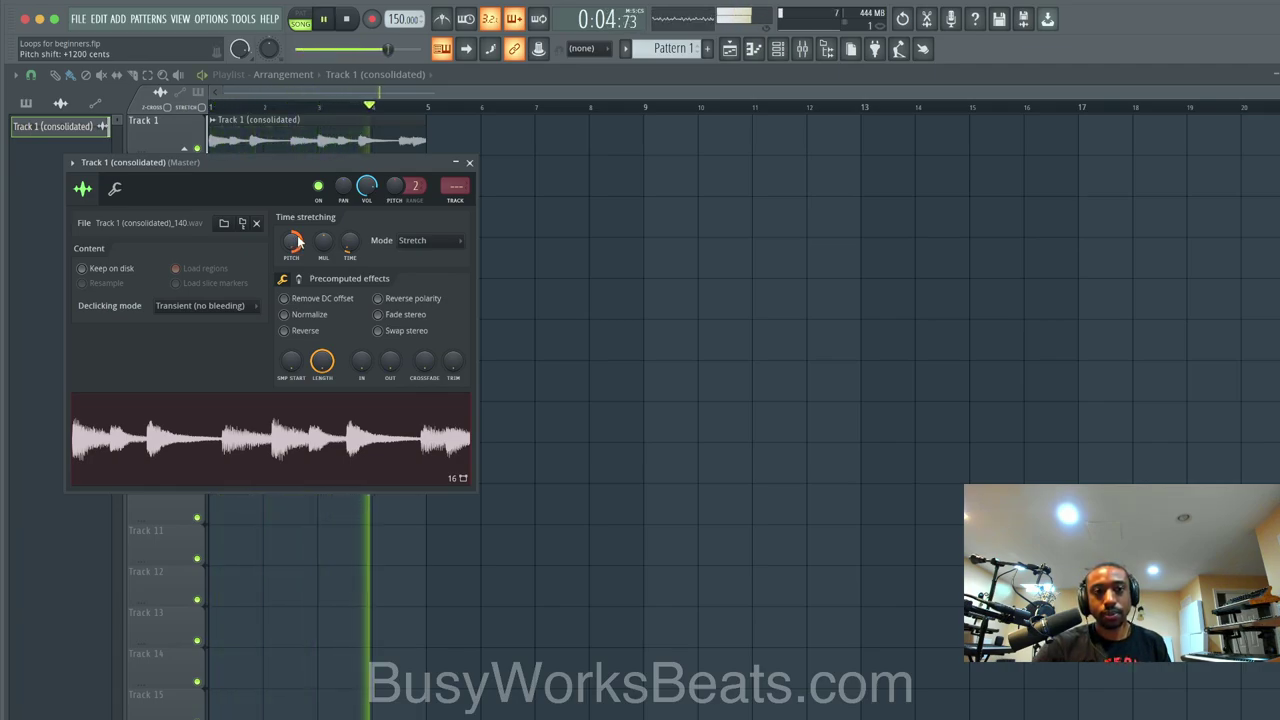
key("space")
- Load Soundtoys MicroShift into the consolidated track's first mixer effect slot and preview it
key("F9")
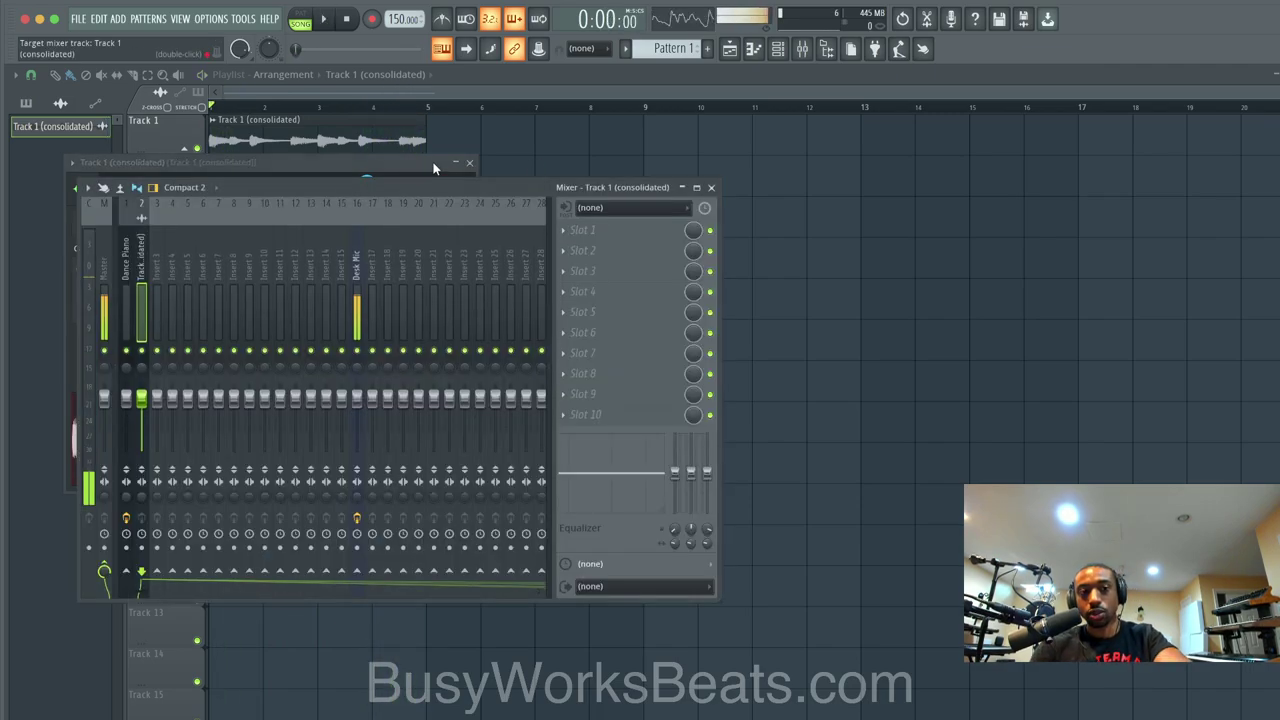
left_click(566, 230)
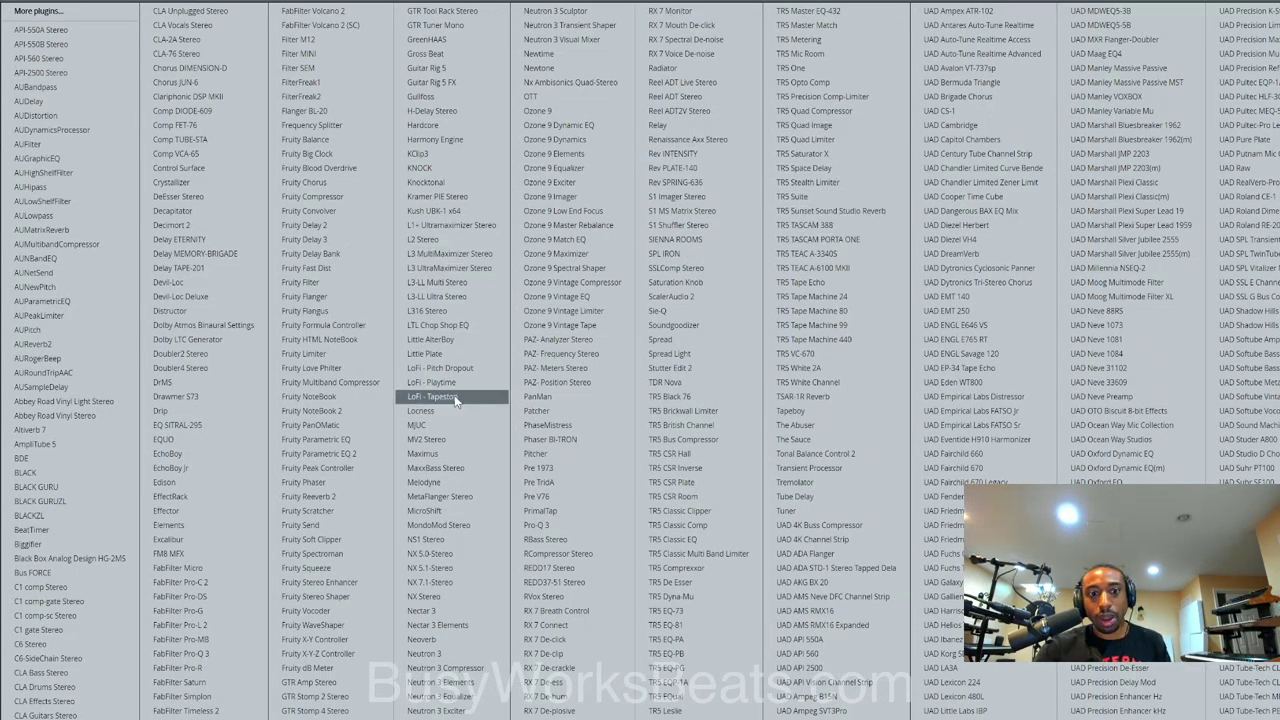
left_click(436, 511)
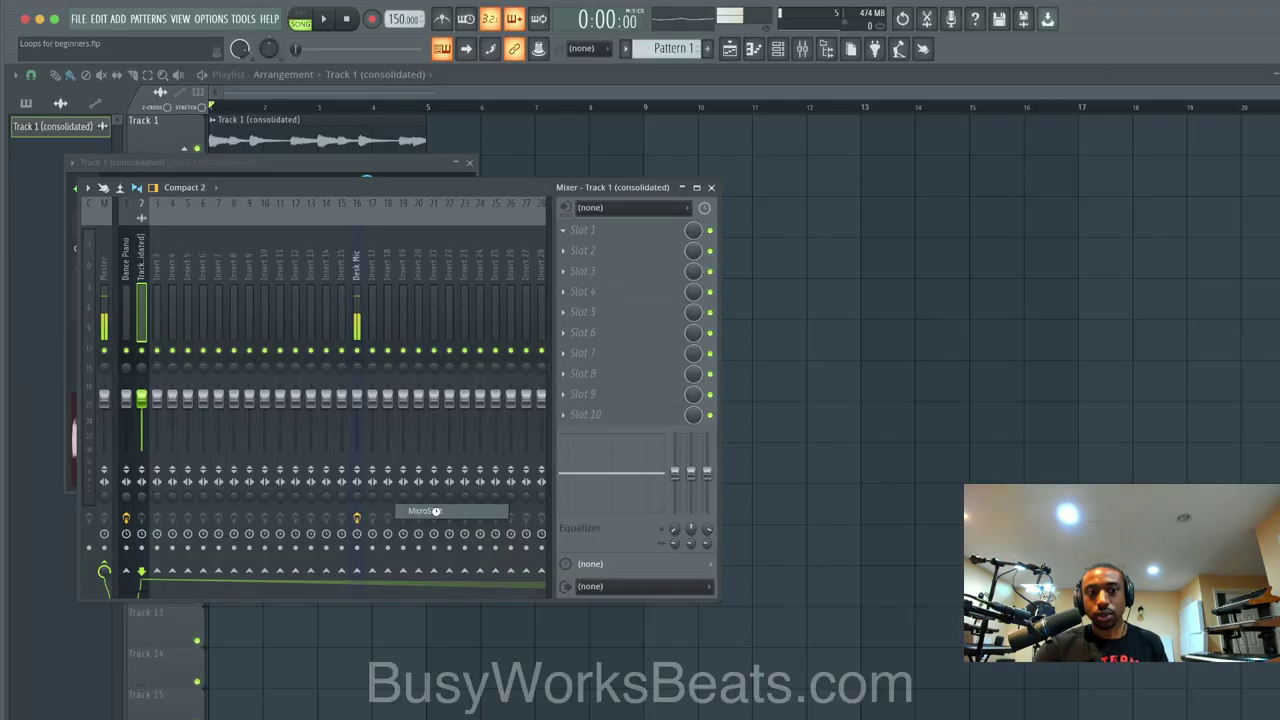
key("space")
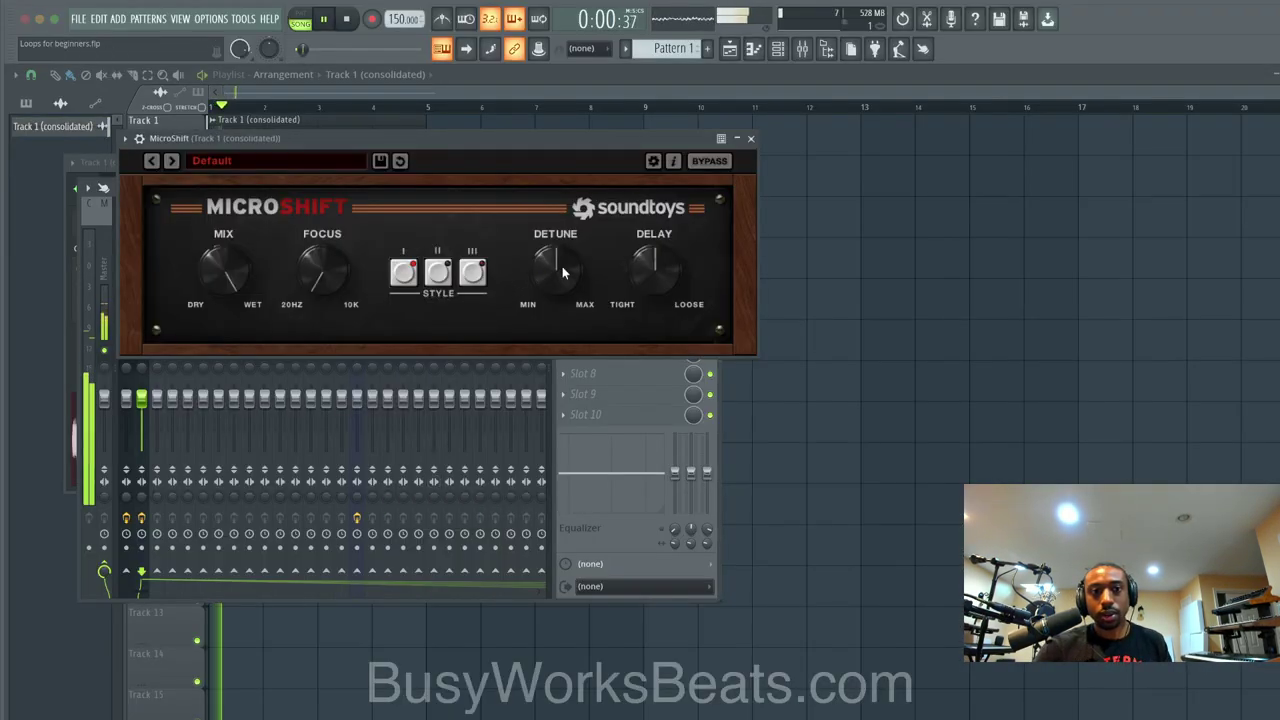
left_click(750, 138)
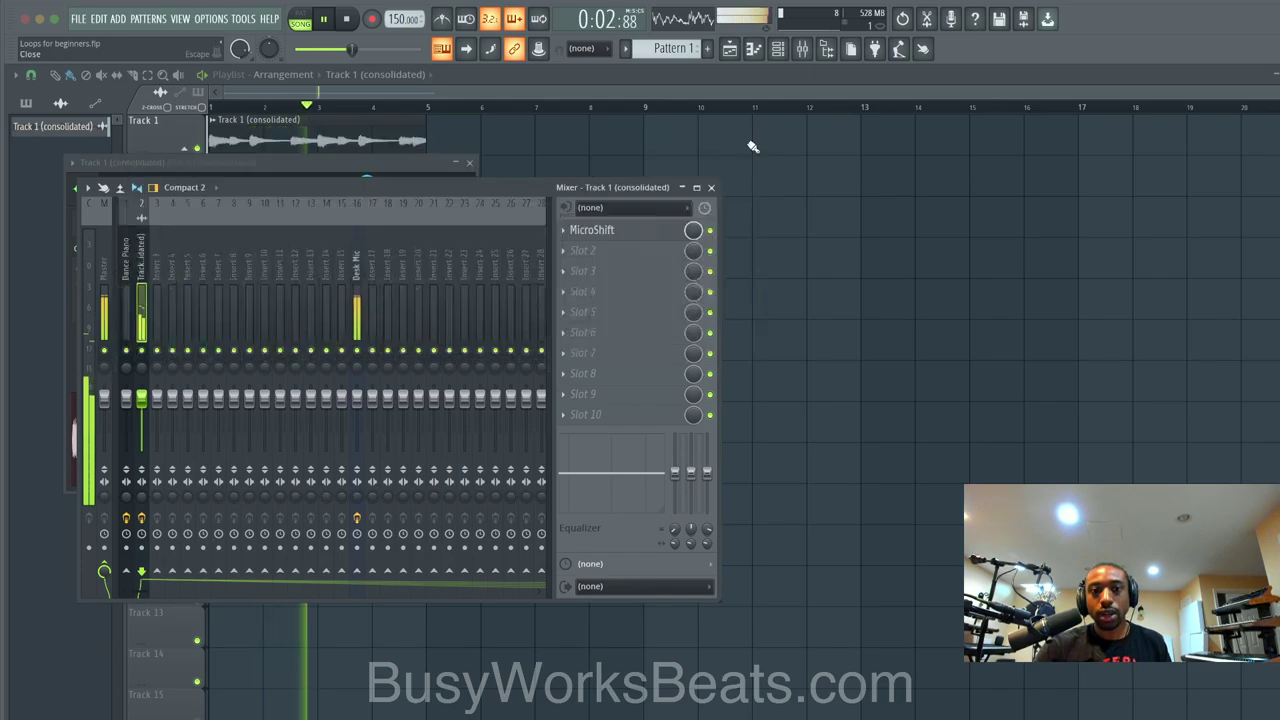
left_click(607, 250)
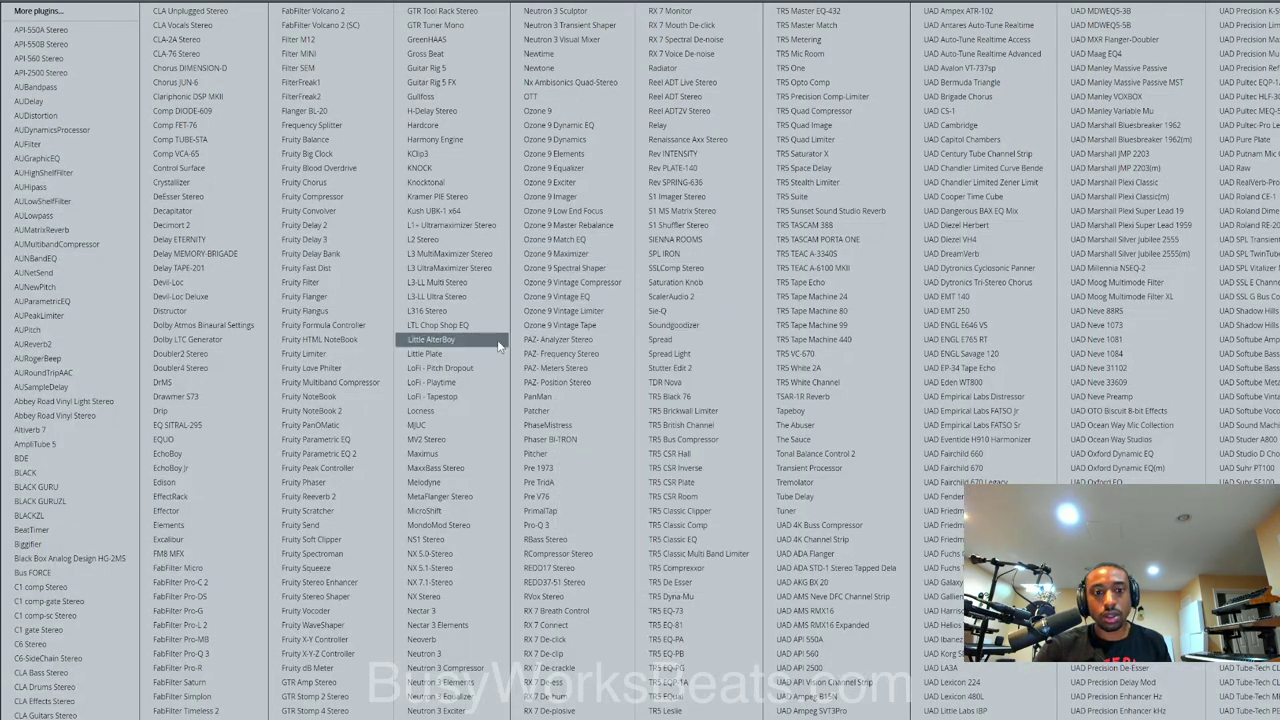
- Load LoFi - Playtime into slot 2 with both tape speeds slow and dotted-eighth base time
left_click(476, 385)
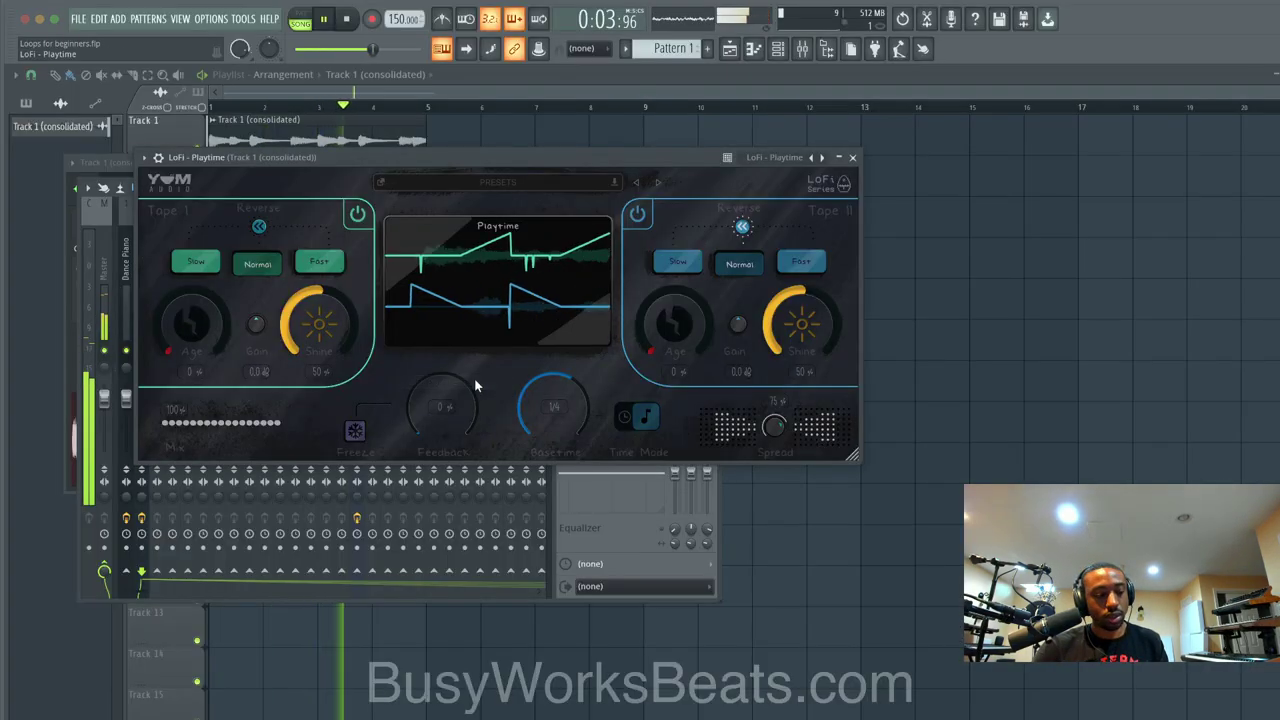
left_click(678, 262)
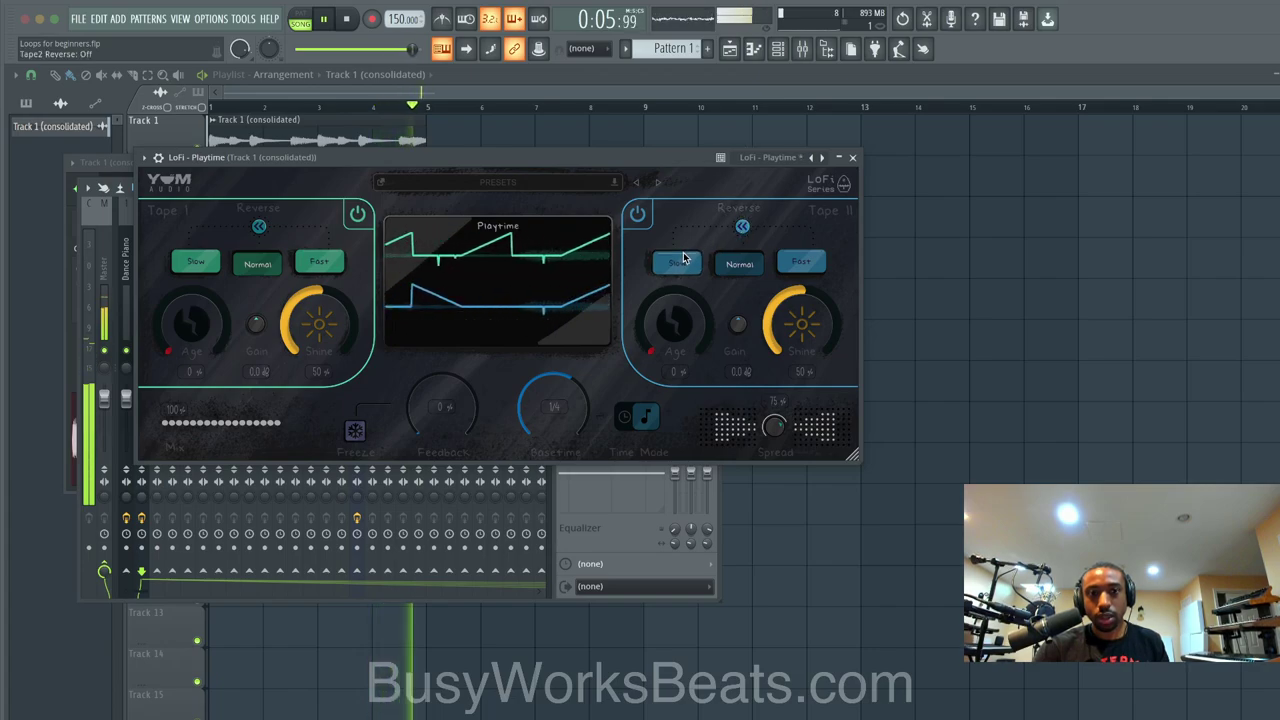
left_click(198, 263)
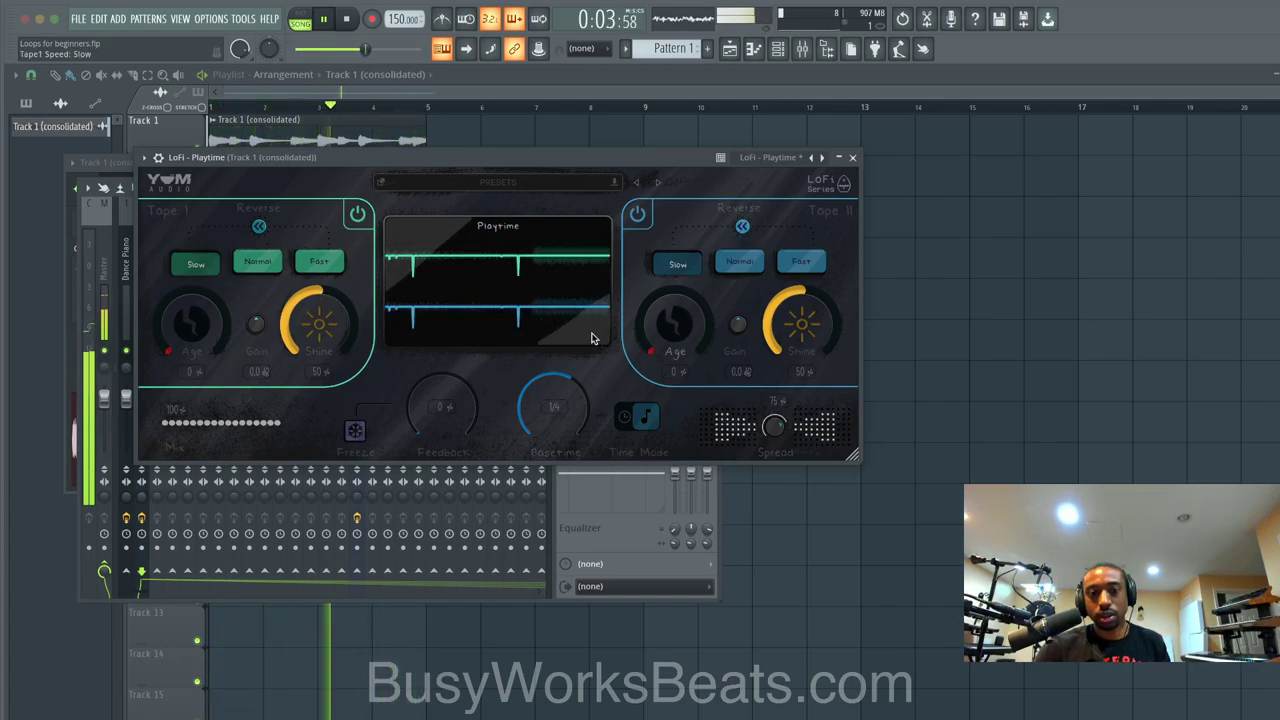
mouse_move(559, 377)
left_mouse_down()
mouse_move(547, 416)
mouse_move(560, 330)
left_mouse_up()
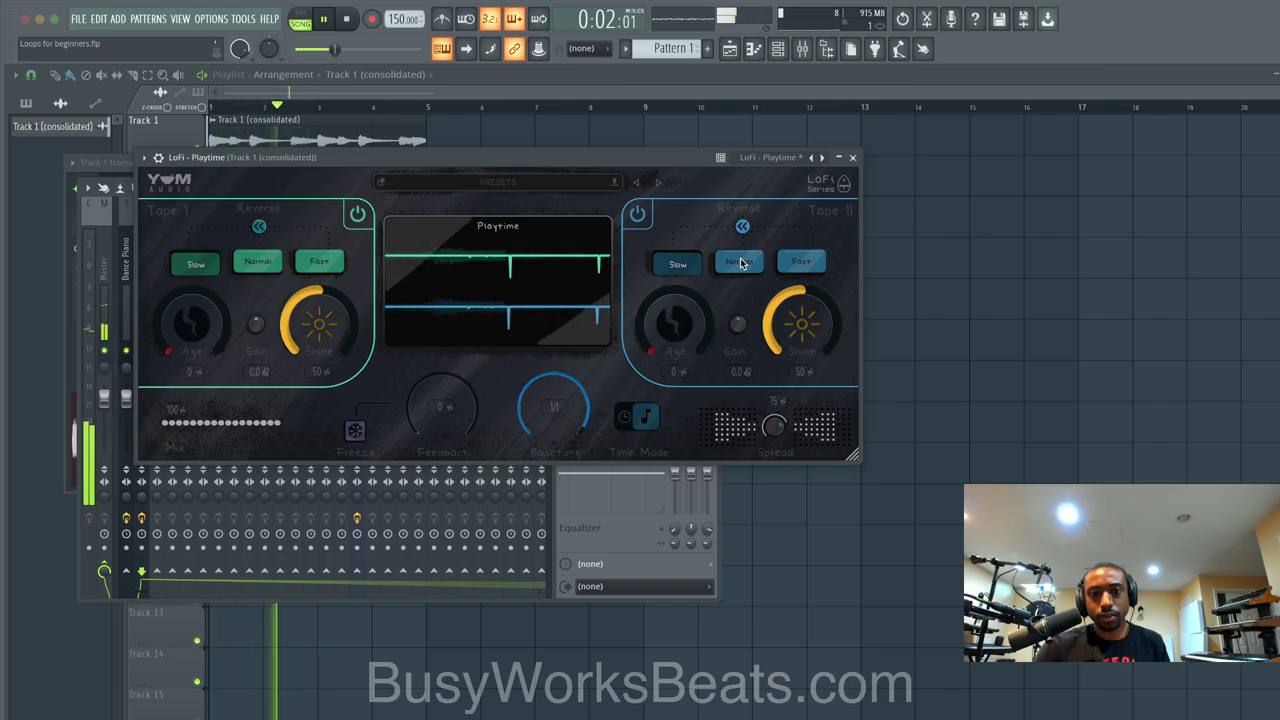
left_click(853, 158)
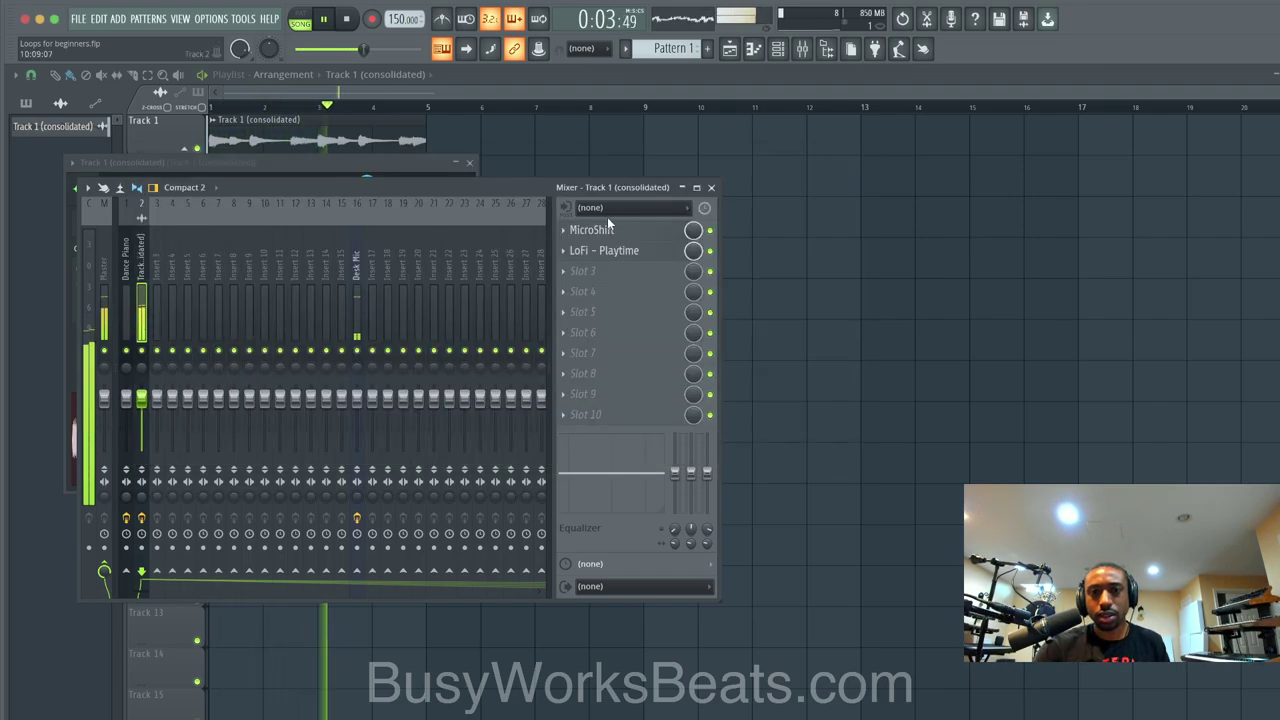
- Add LoFi - Pitch Dropout in the next slot with chance and amount lowered to about 5%
left_click(565, 253)
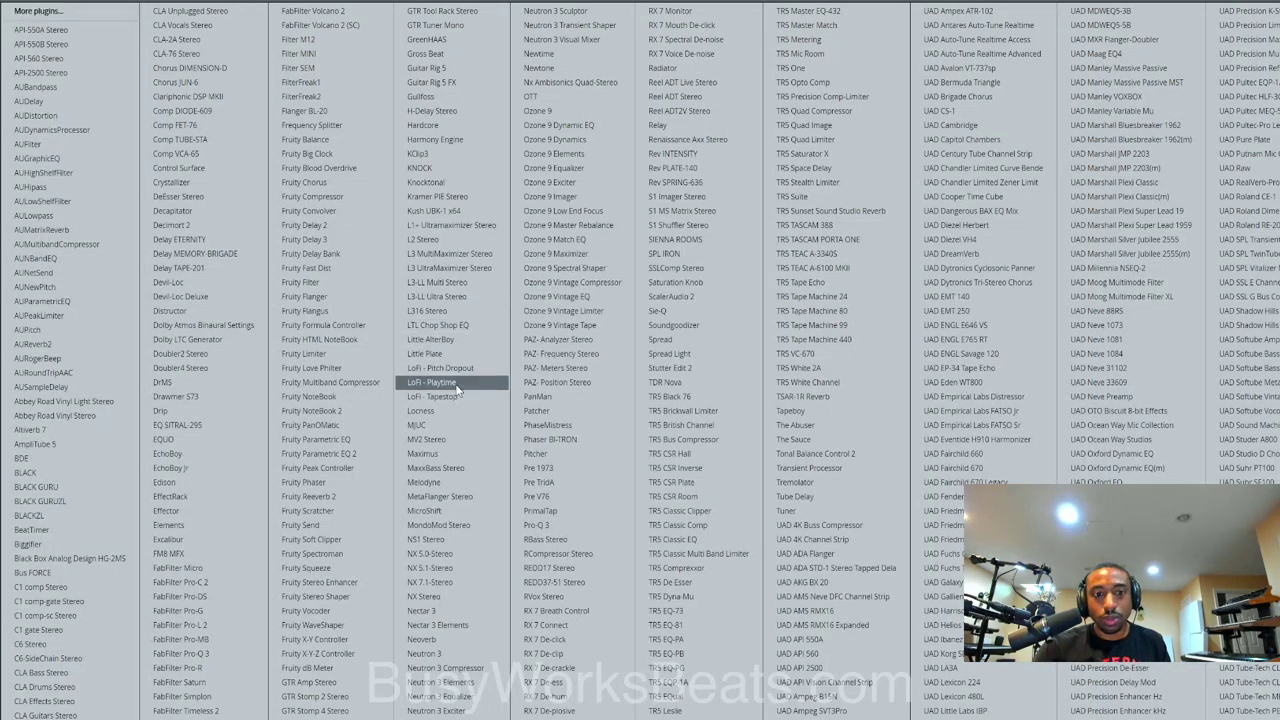
left_click(461, 370)
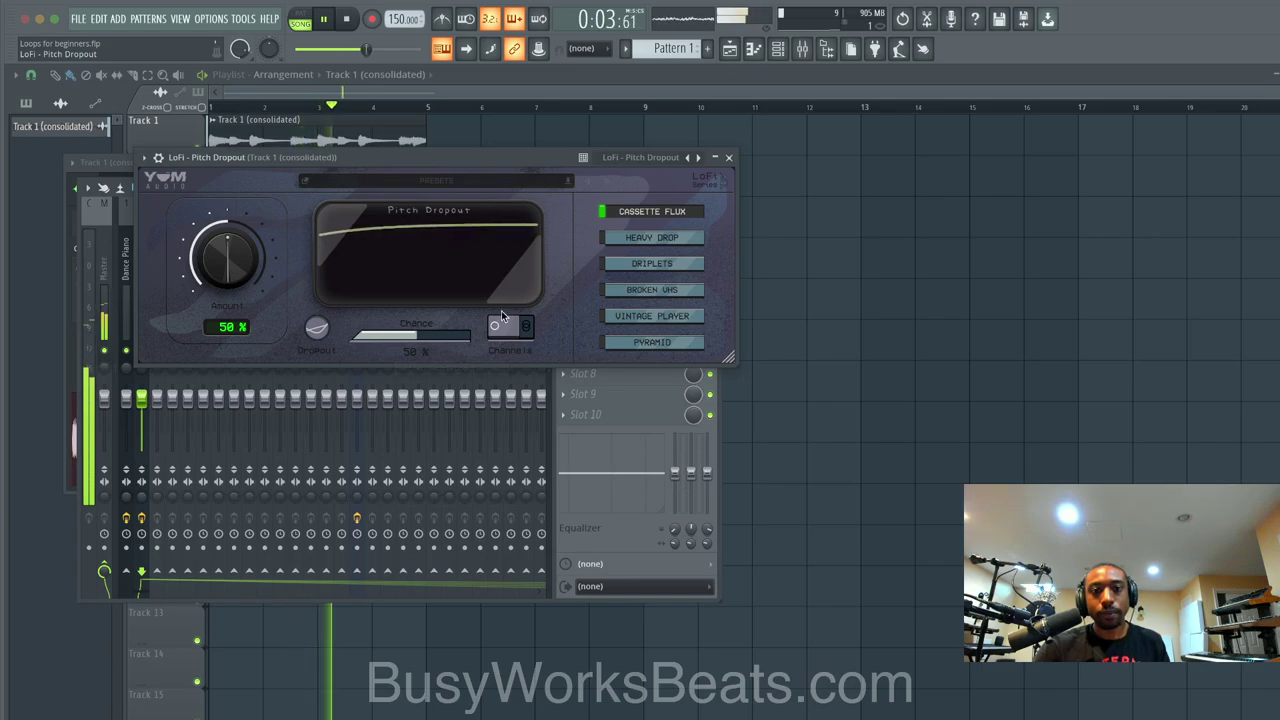
left_click_drag(425, 343, 365, 343)
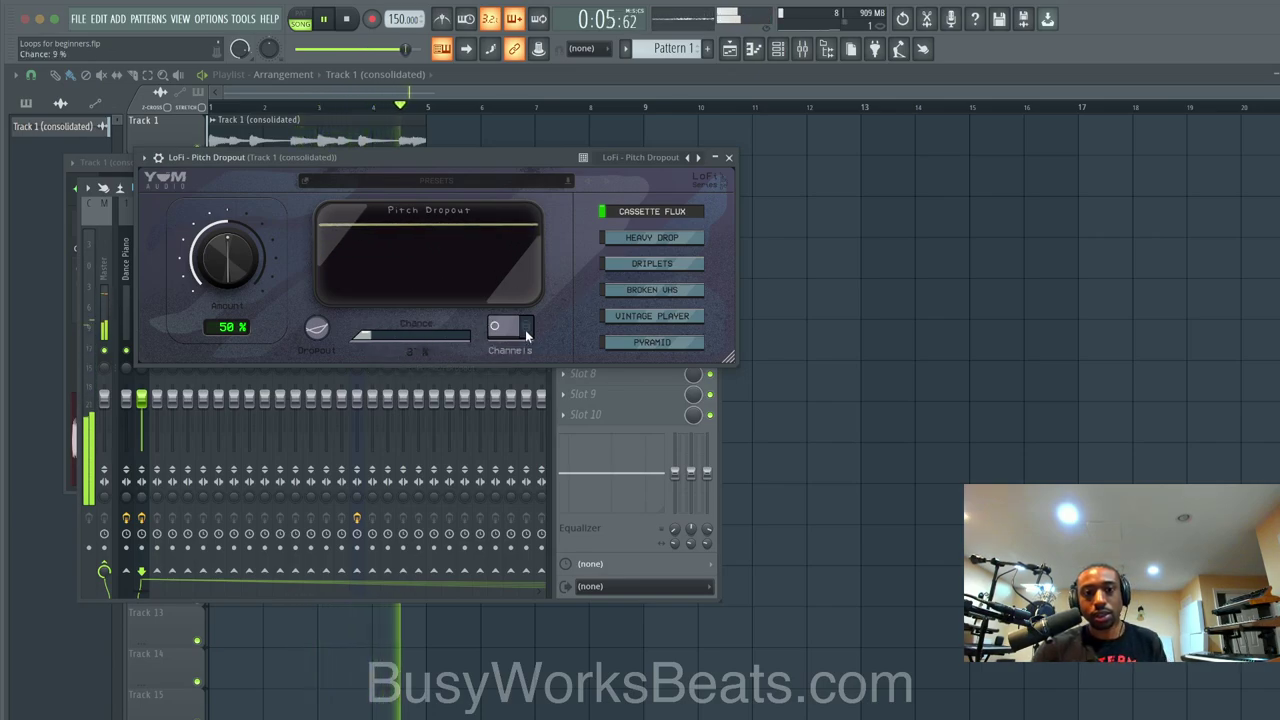
left_click_drag(203, 277, 200, 322)
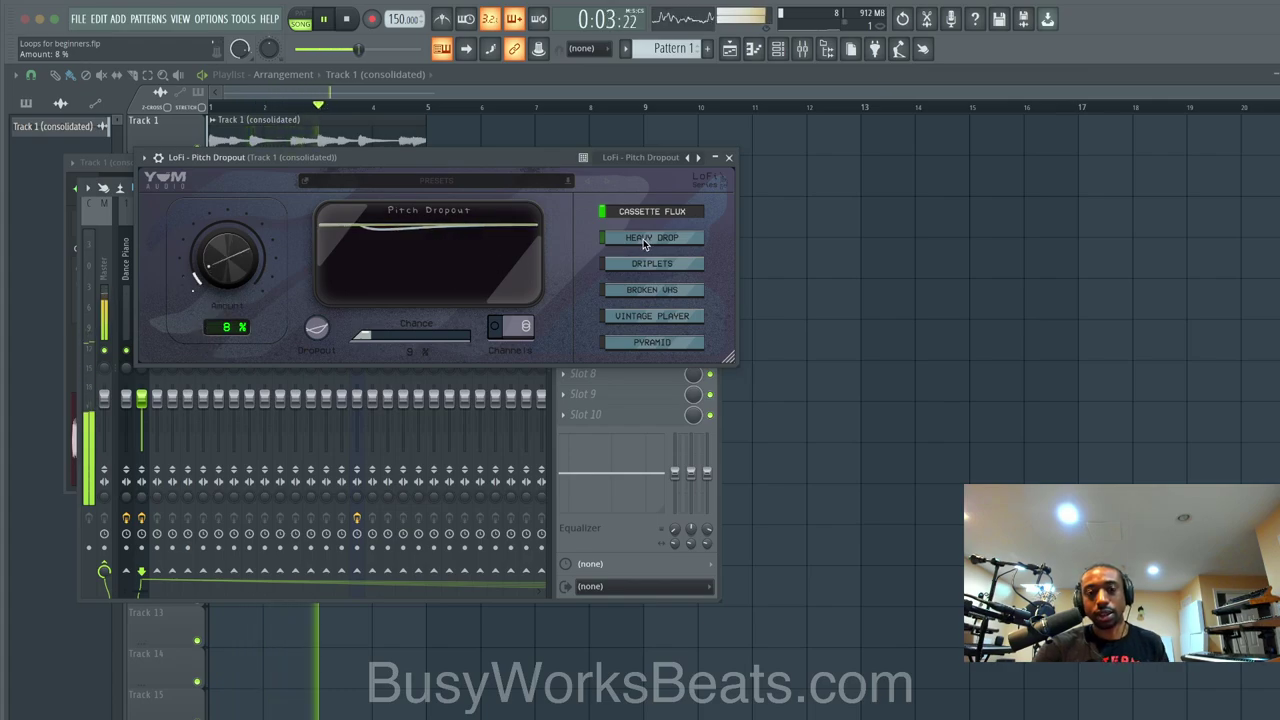
left_click(728, 157)
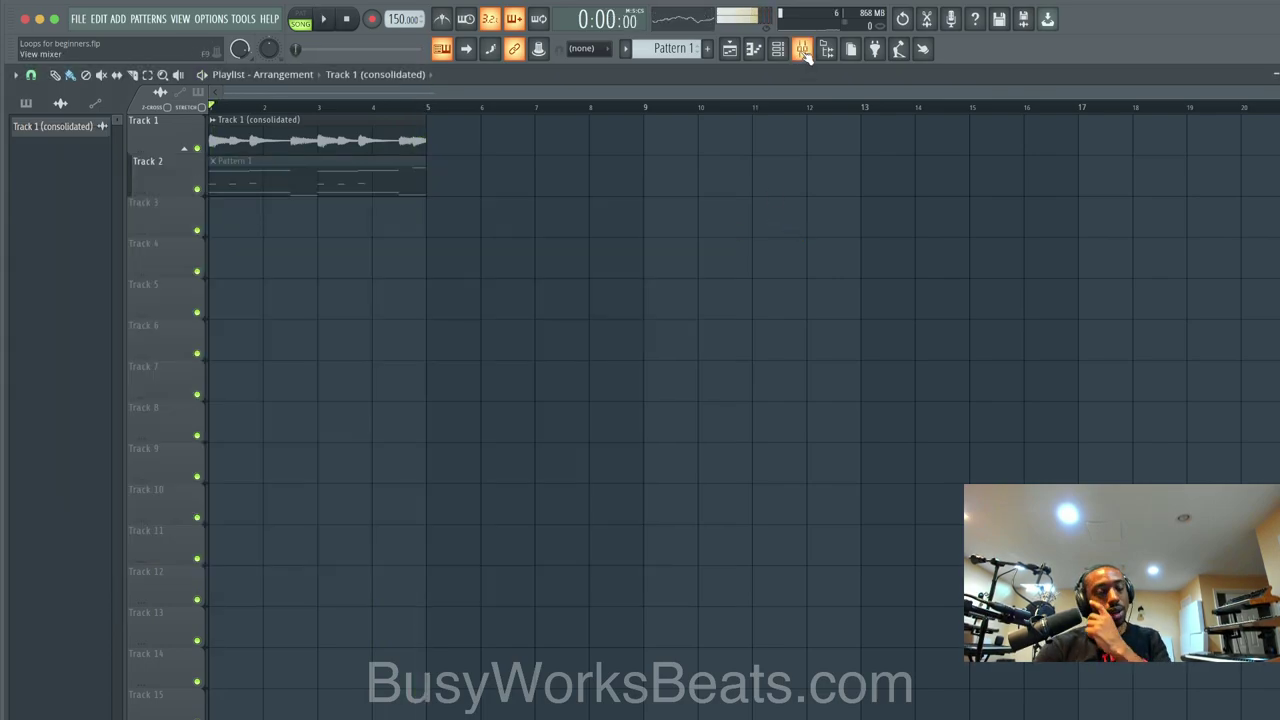
- Consolidate Track 1 from track start into a new clip, Track 1 (consolidated) #2
left_click(802, 49)
key("F9")
right_click(184, 142)
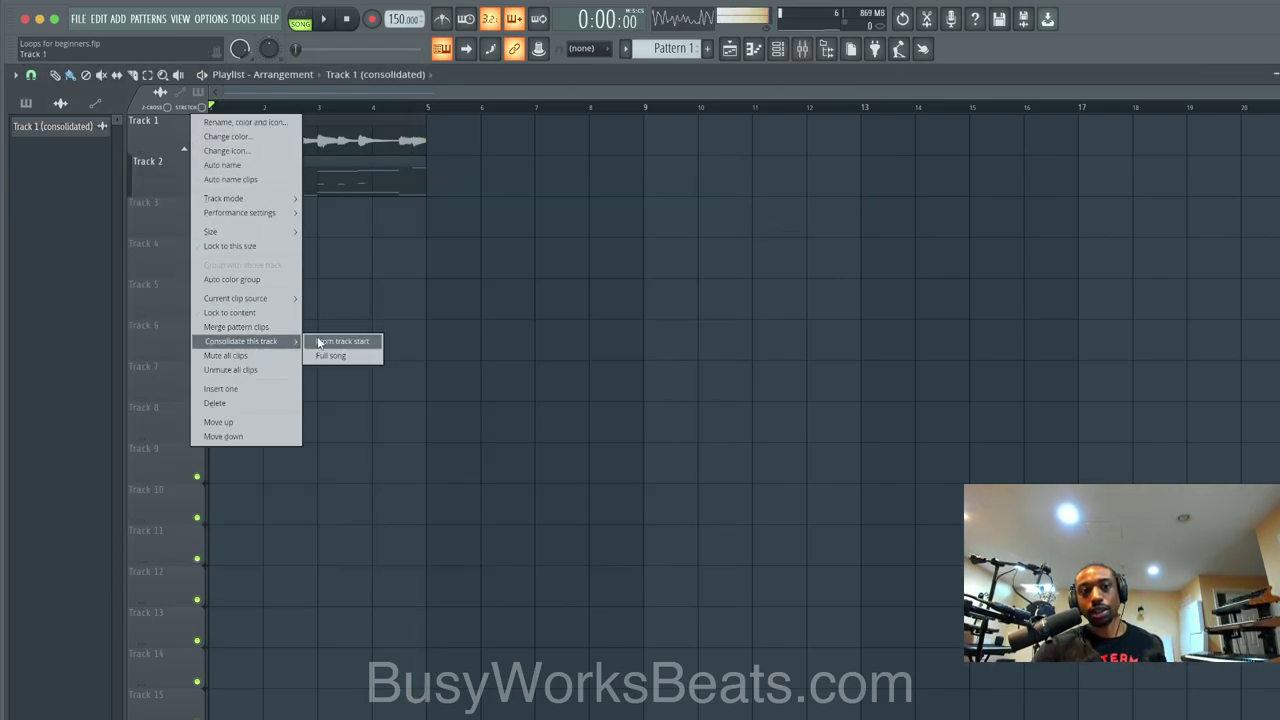
left_click(330, 342)
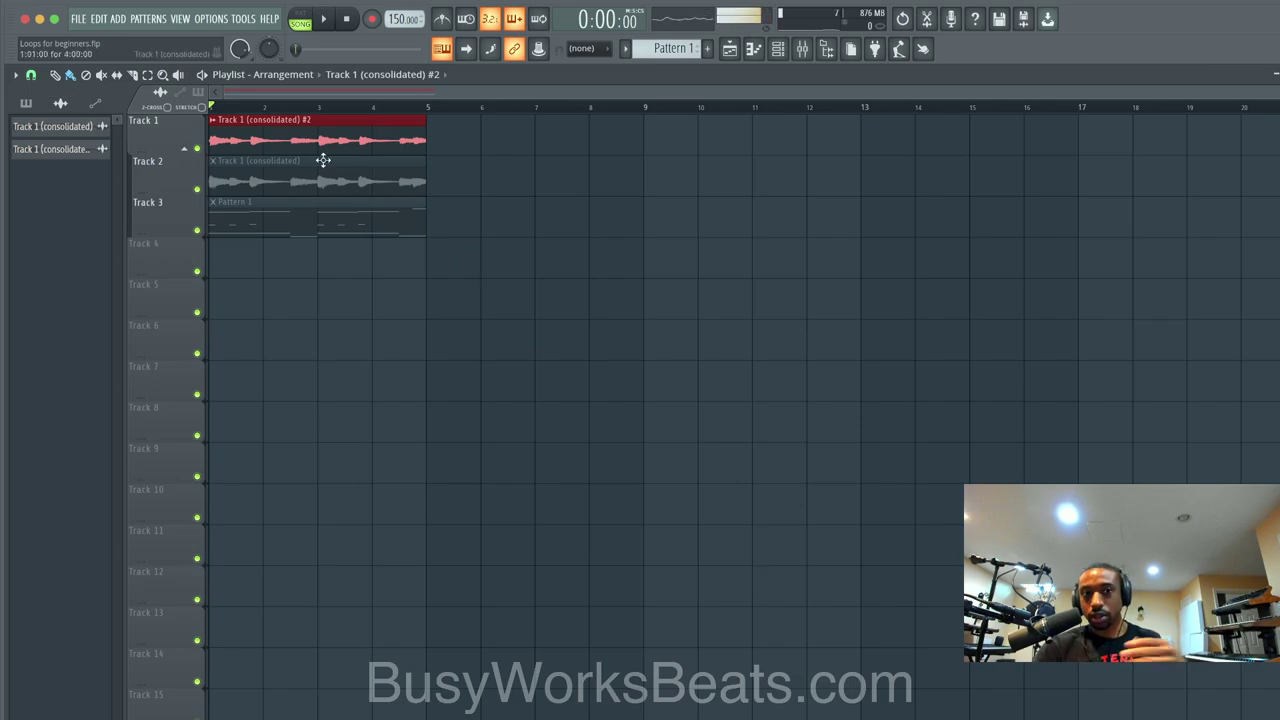
left_click(212, 121)
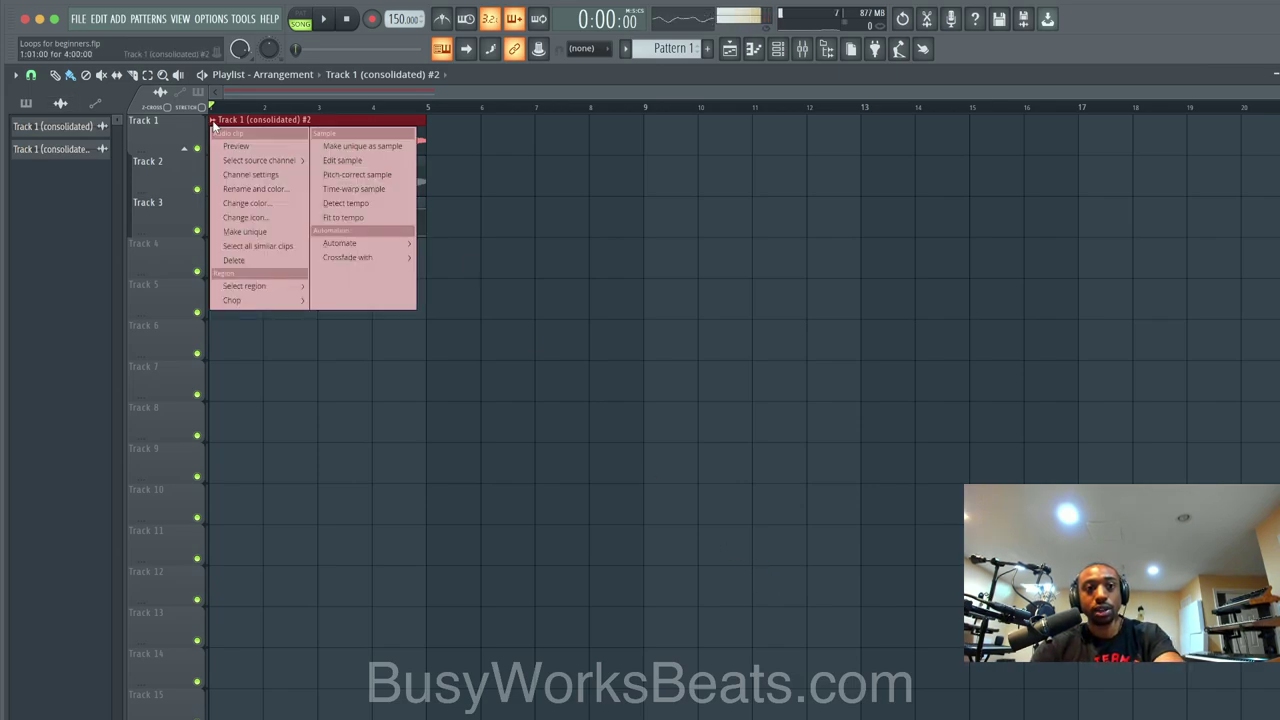
- Open the consolidated clip's waveform in Edison and remove its red marker
left_click(240, 174)
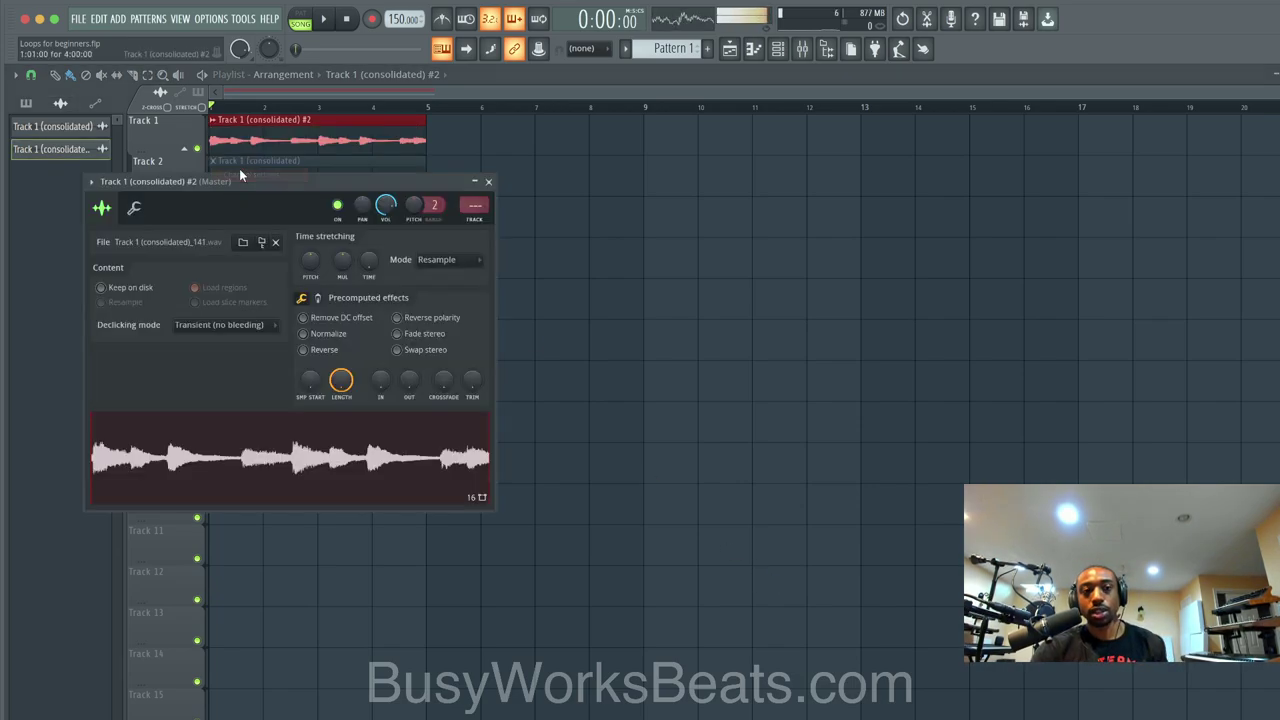
right_click(337, 463)
left_click(376, 529)
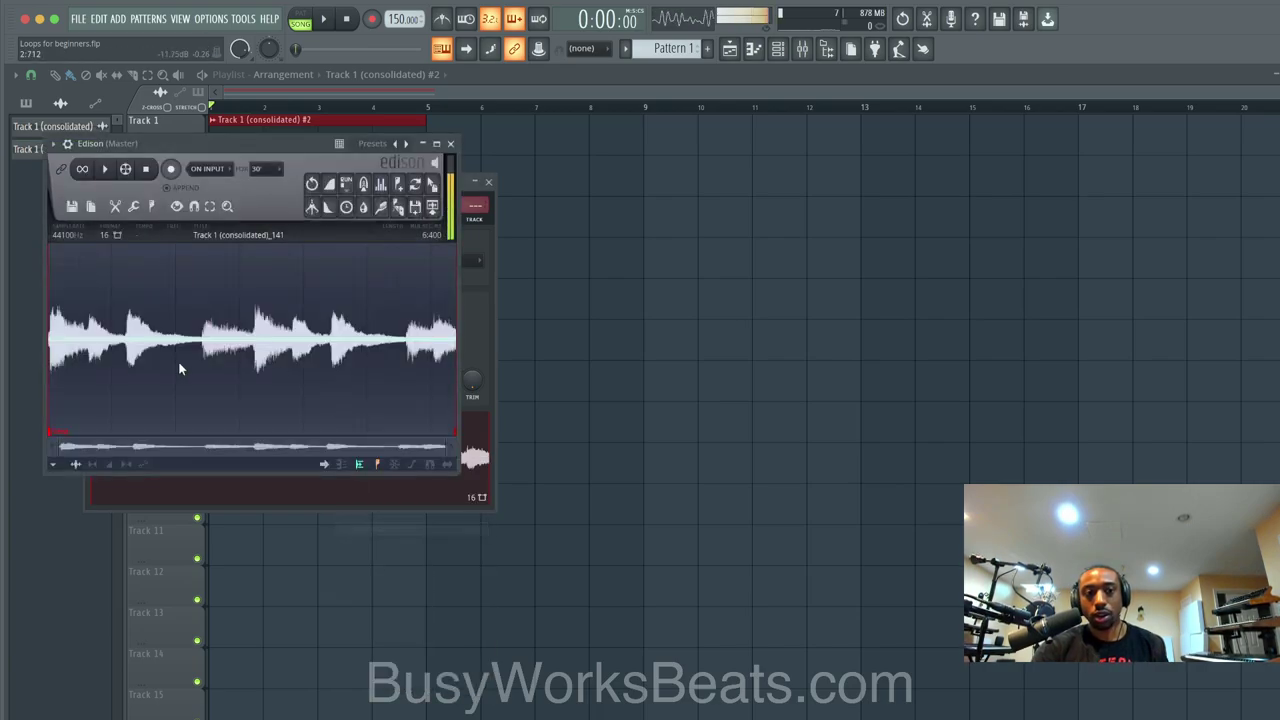
right_click(70, 436)
left_click(74, 446)
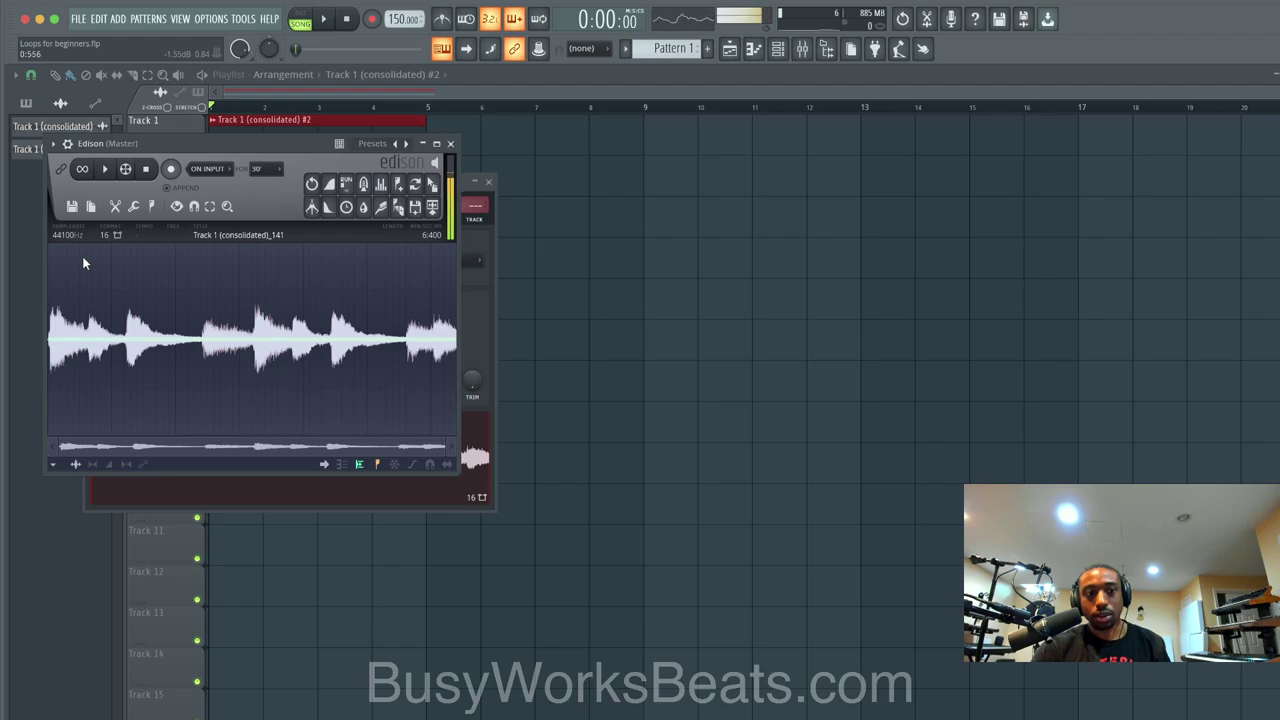
- Zoom into the waveform from its start and preview the clip in Edison
scroll(79, 331, "up", 2)
scroll(79, 331, "up", 1)
scroll(79, 336, "up", 1)
scroll(79, 336, "down", 1)
scroll(79, 336, "up", 1)
scroll(79, 336, "up", 1)
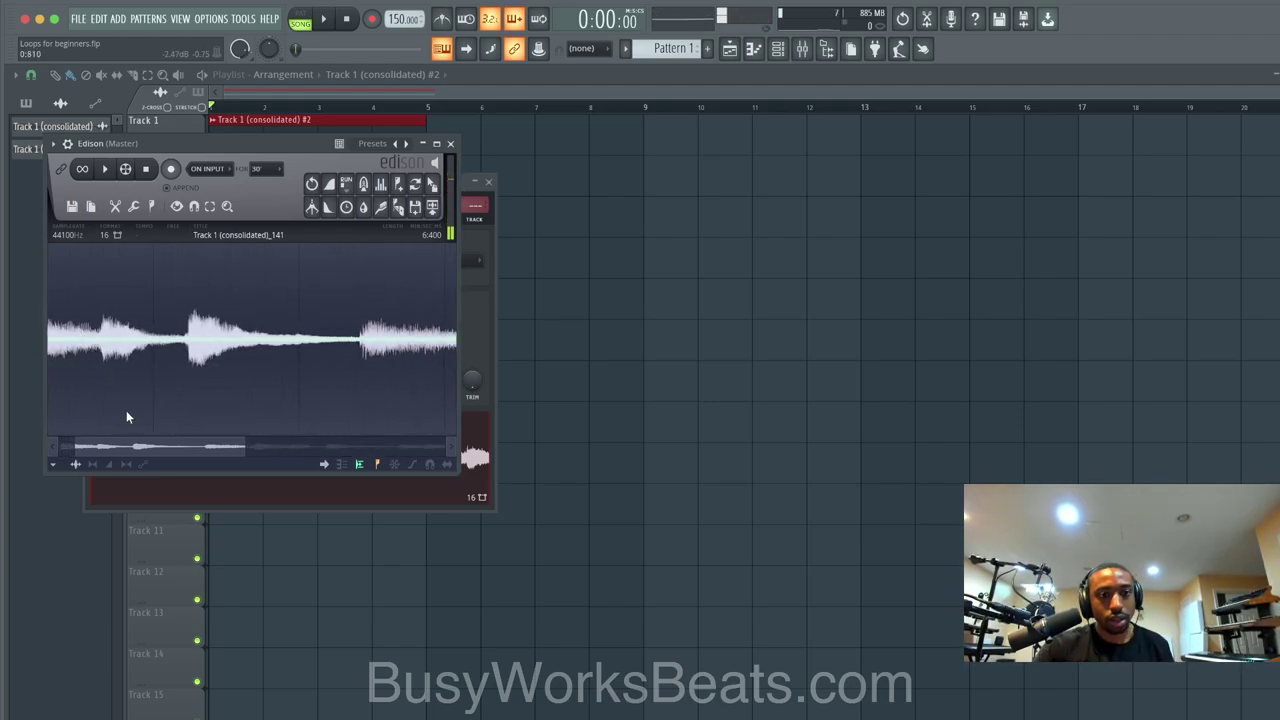
left_click_drag(100, 446, 33, 444)
key("space")
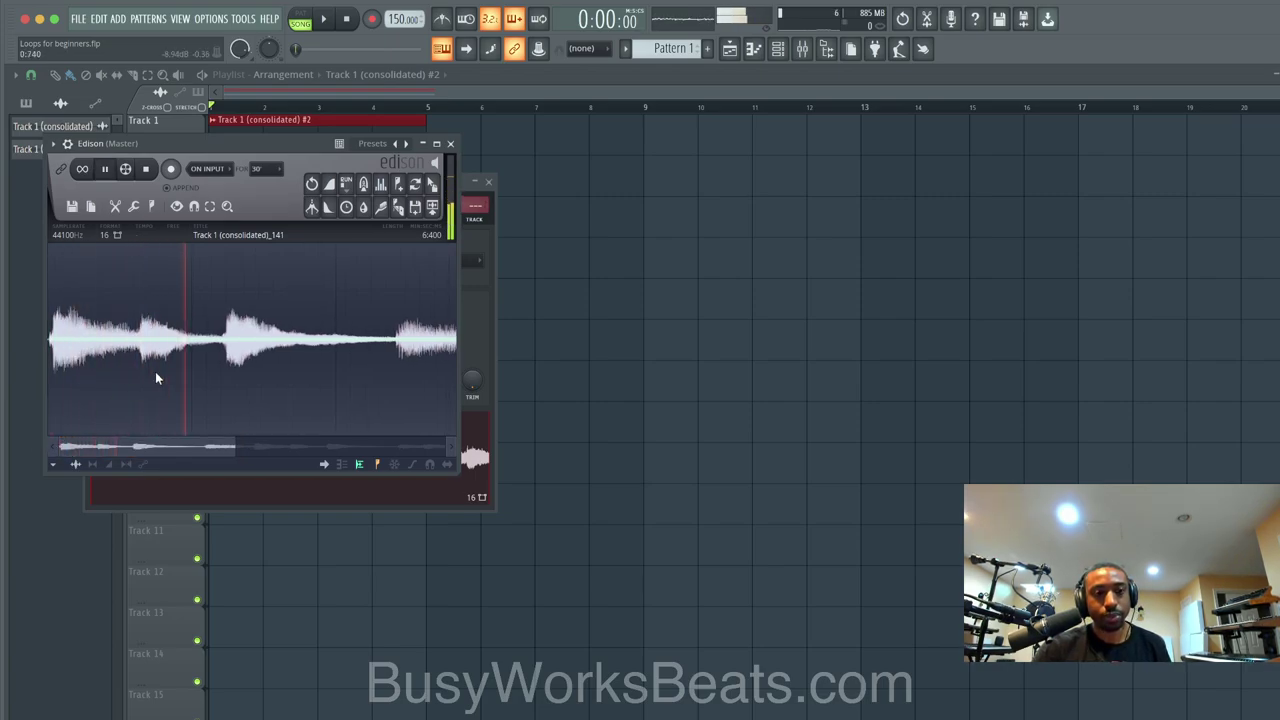
scroll(155, 371, "down", 2)
scroll(155, 371, "down", 1)
key("space")
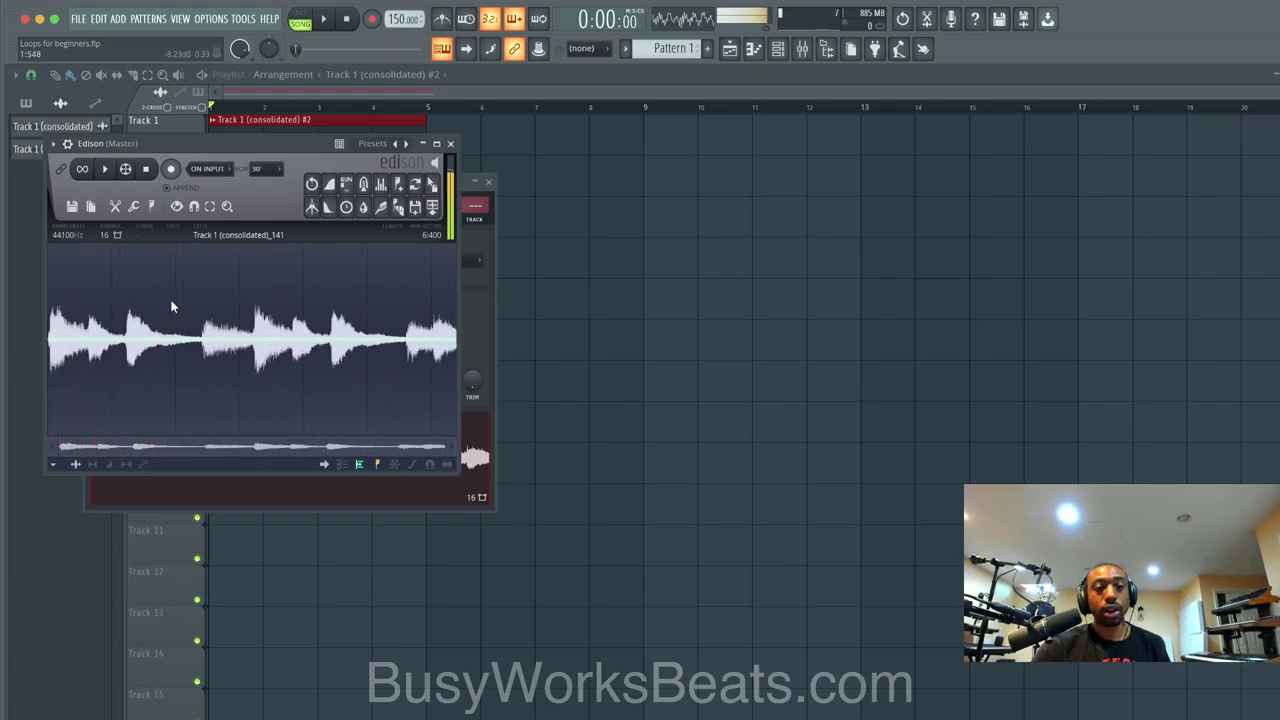
- Resample the clip to 8000 Hz in Edison and send it to the playlist on Track 4
left_click(66, 234)
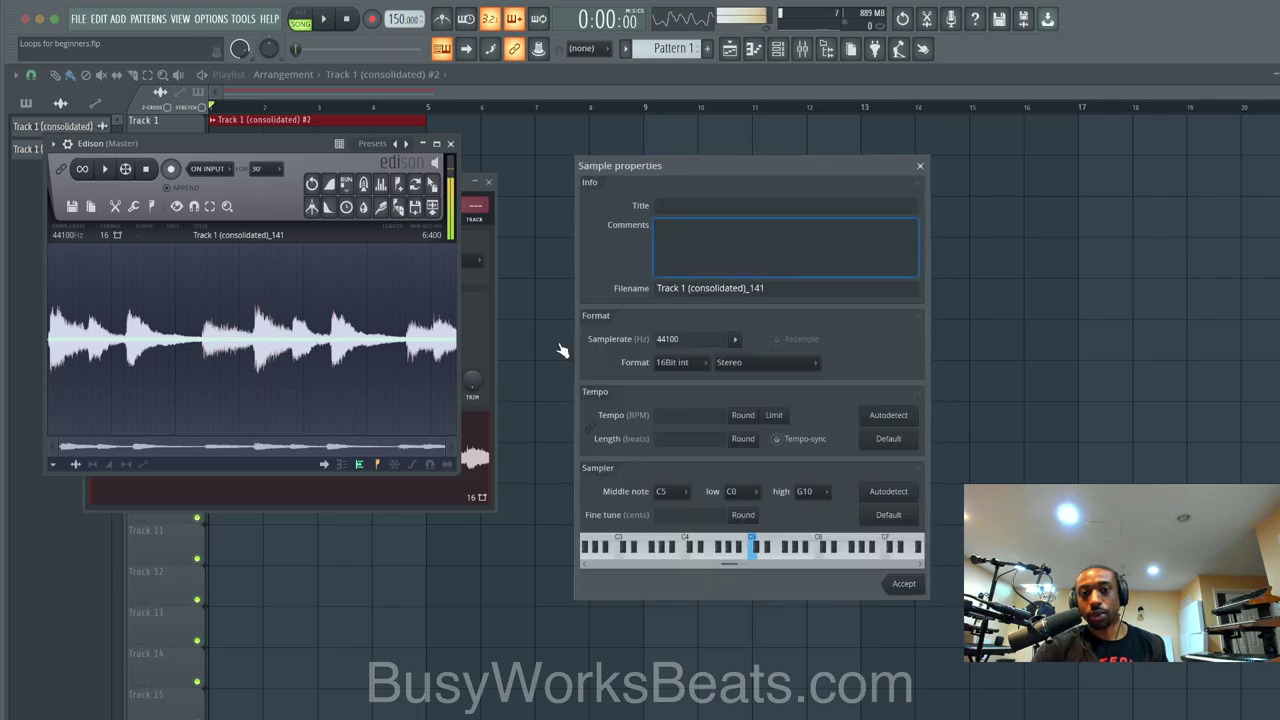
left_click(905, 585)
right_click(291, 330)
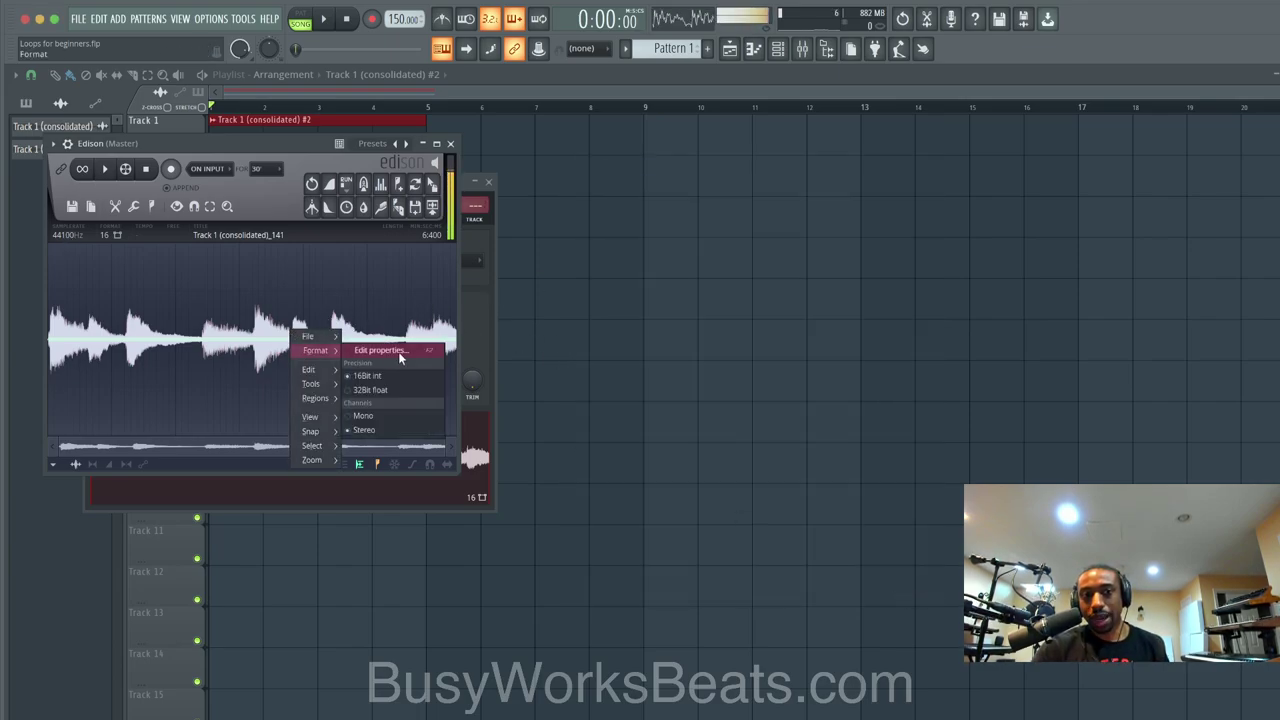
left_click(398, 351)
left_click(733, 340)
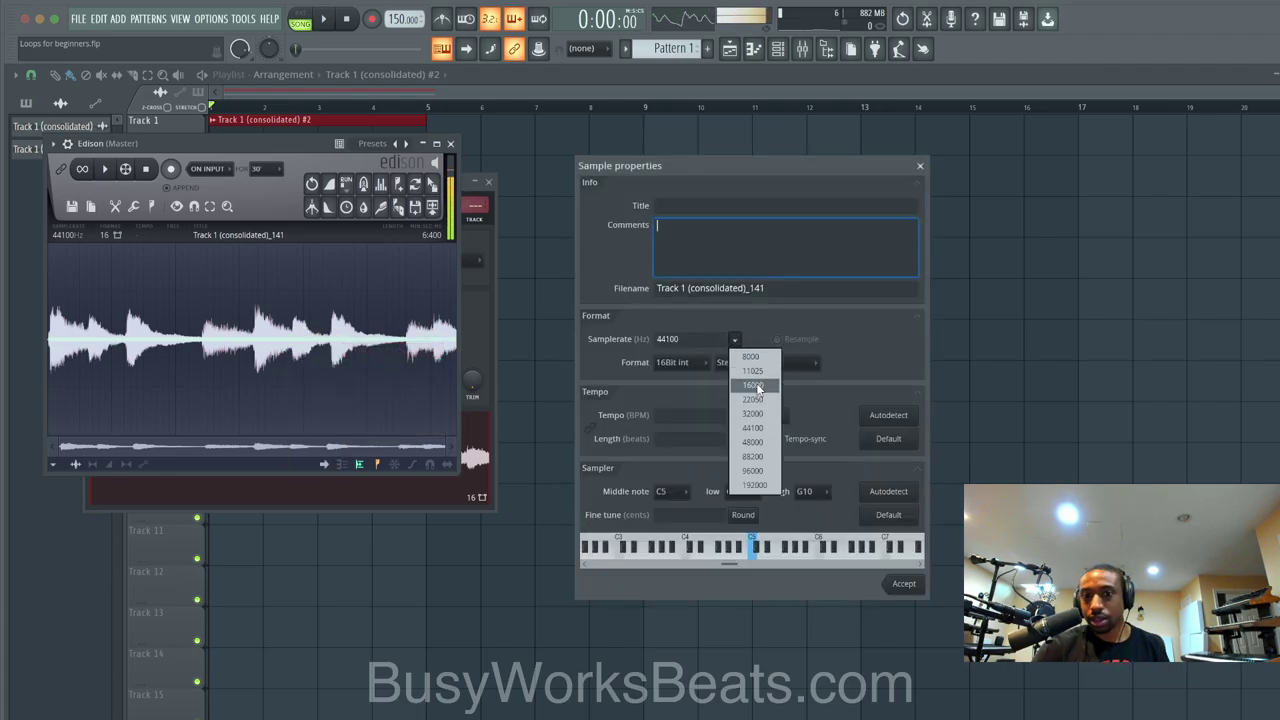
left_click(757, 357)
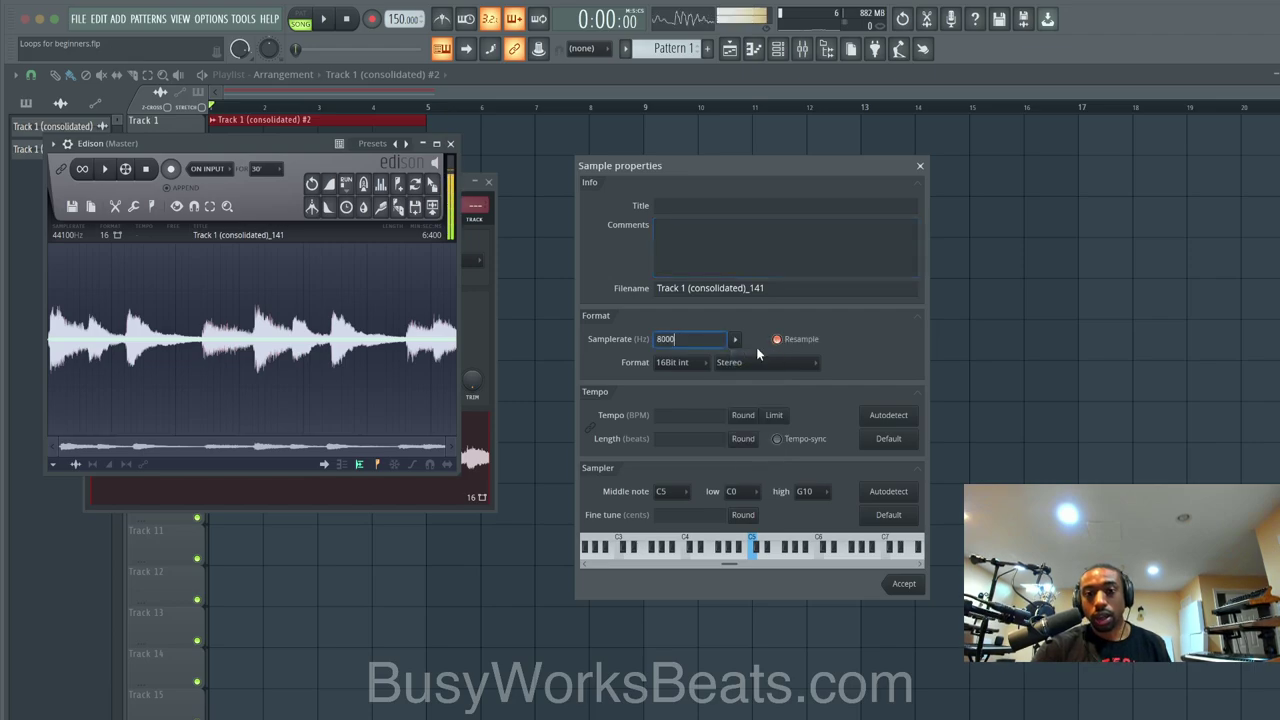
left_click(904, 585)
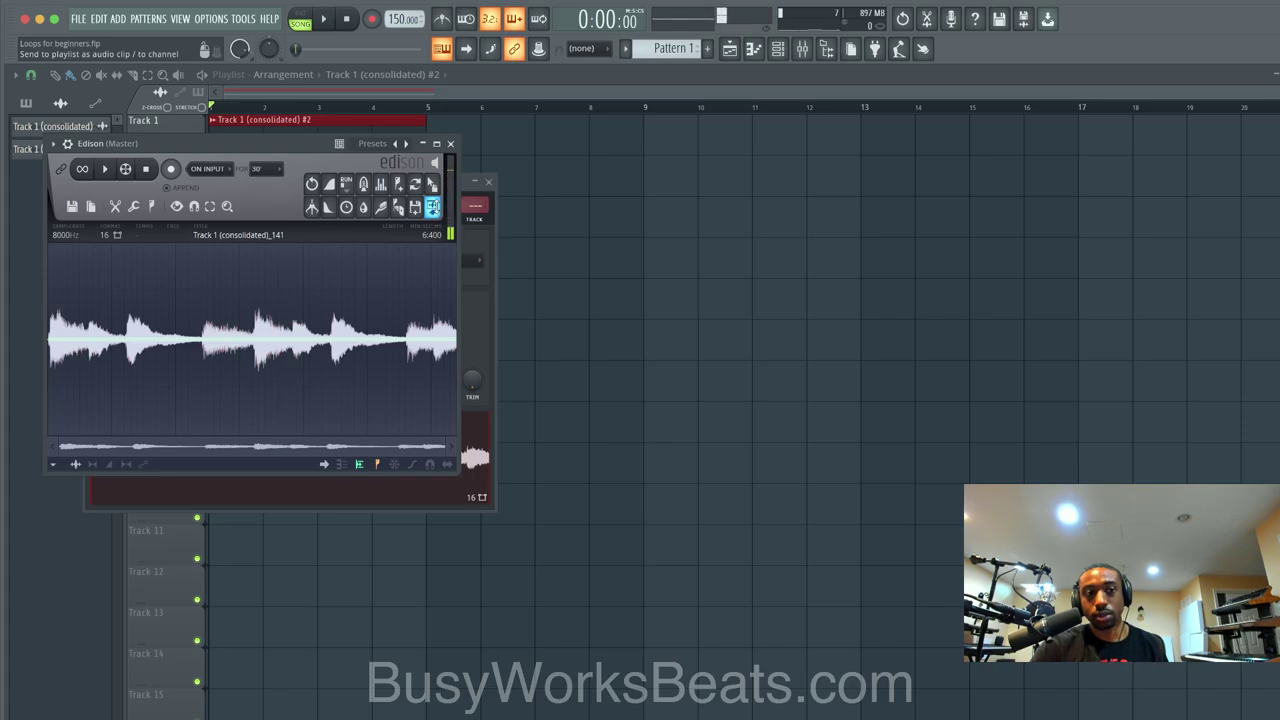
left_click(432, 206)
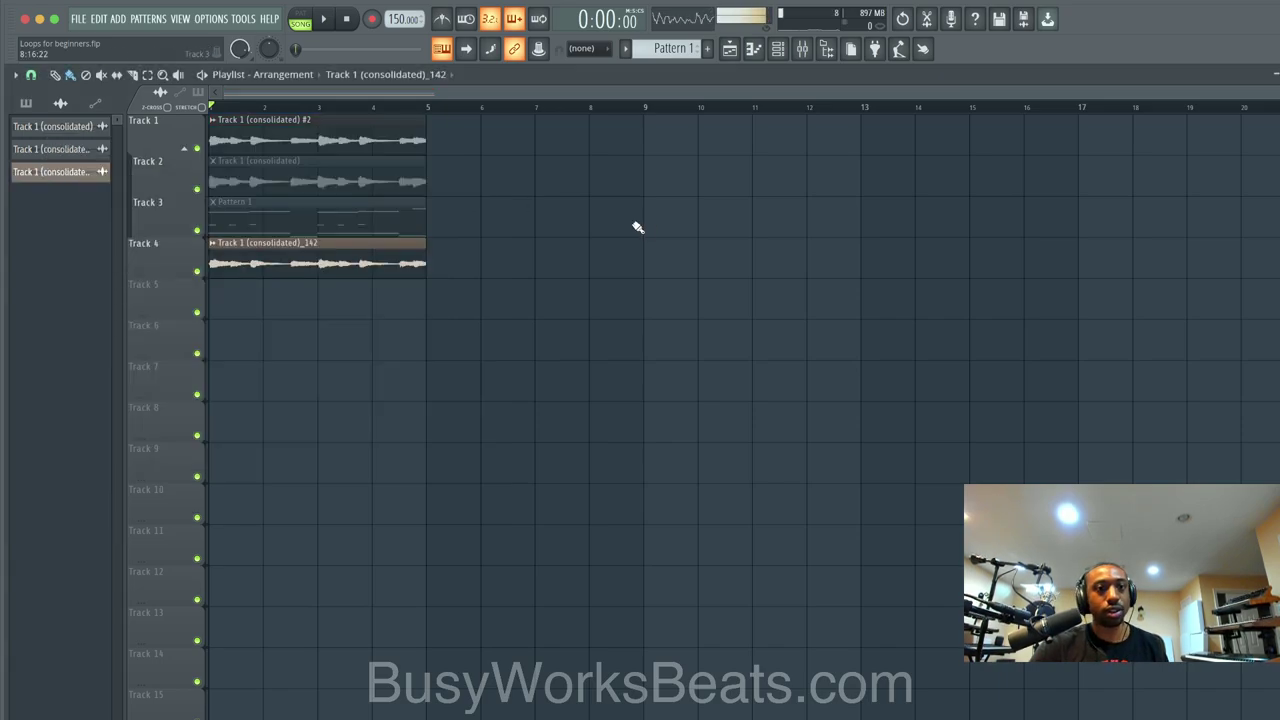
- Delete the original clip from Track 1 and play back the arrangement
right_click(307, 121)
key("space")
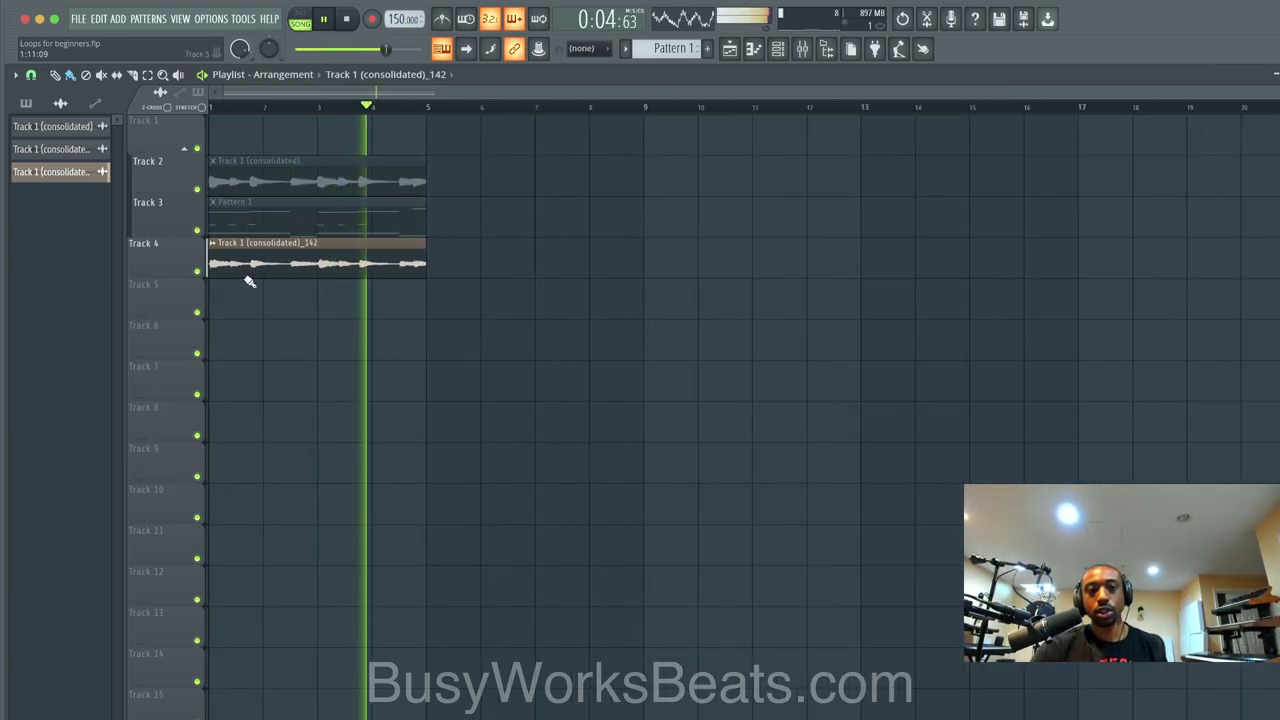
key("space")
- Set the Track 4 clip's time-stretching mode to Stretch in its channel settings
left_click(213, 244)
left_click(243, 297)
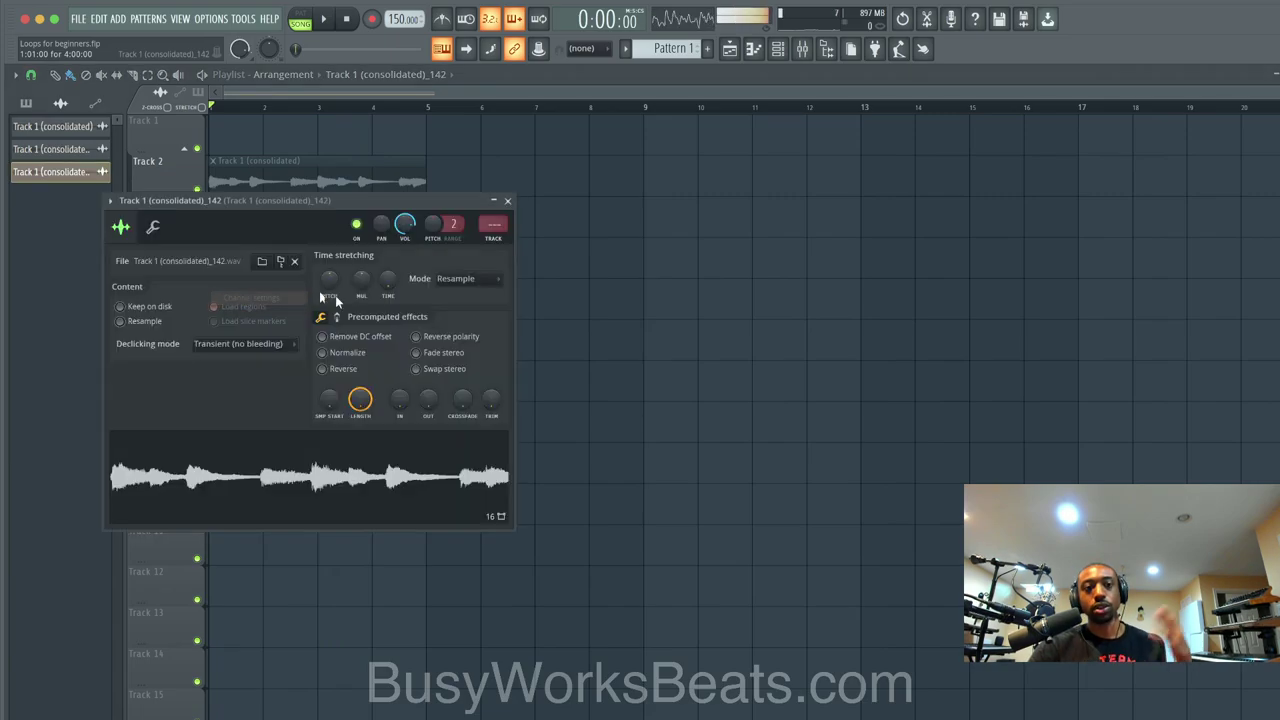
left_click(451, 281)
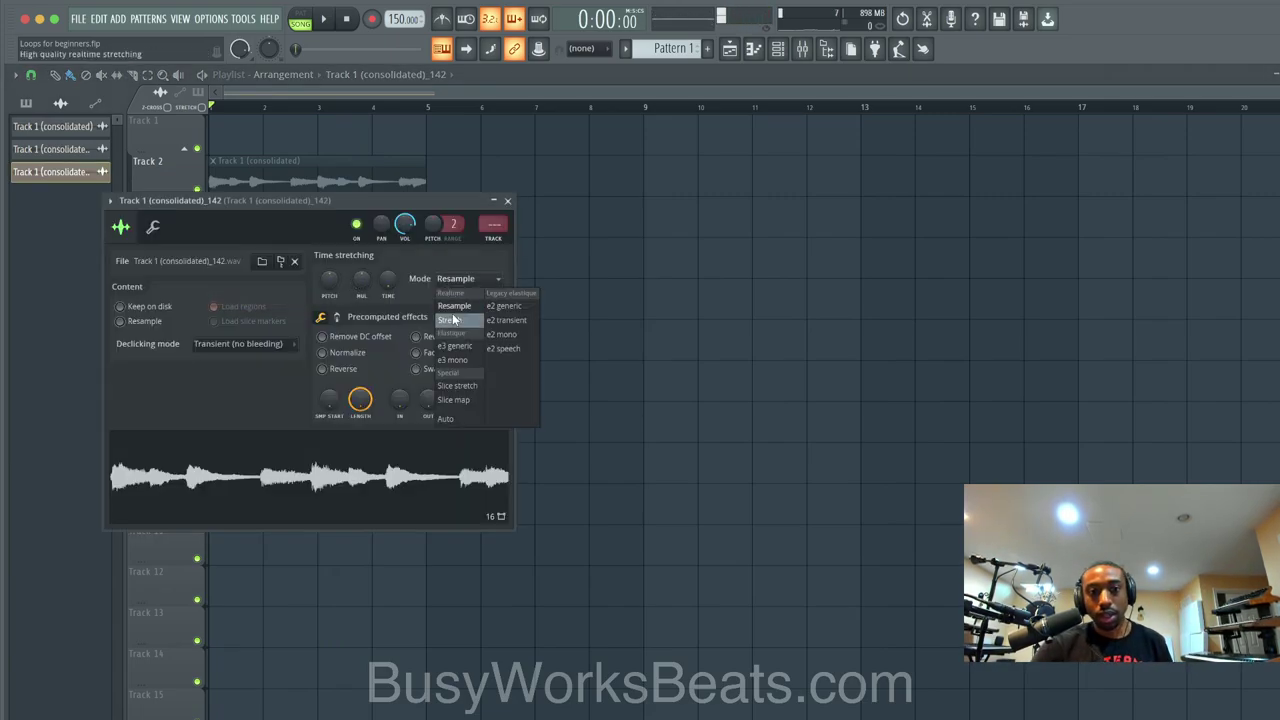
left_click(453, 319)
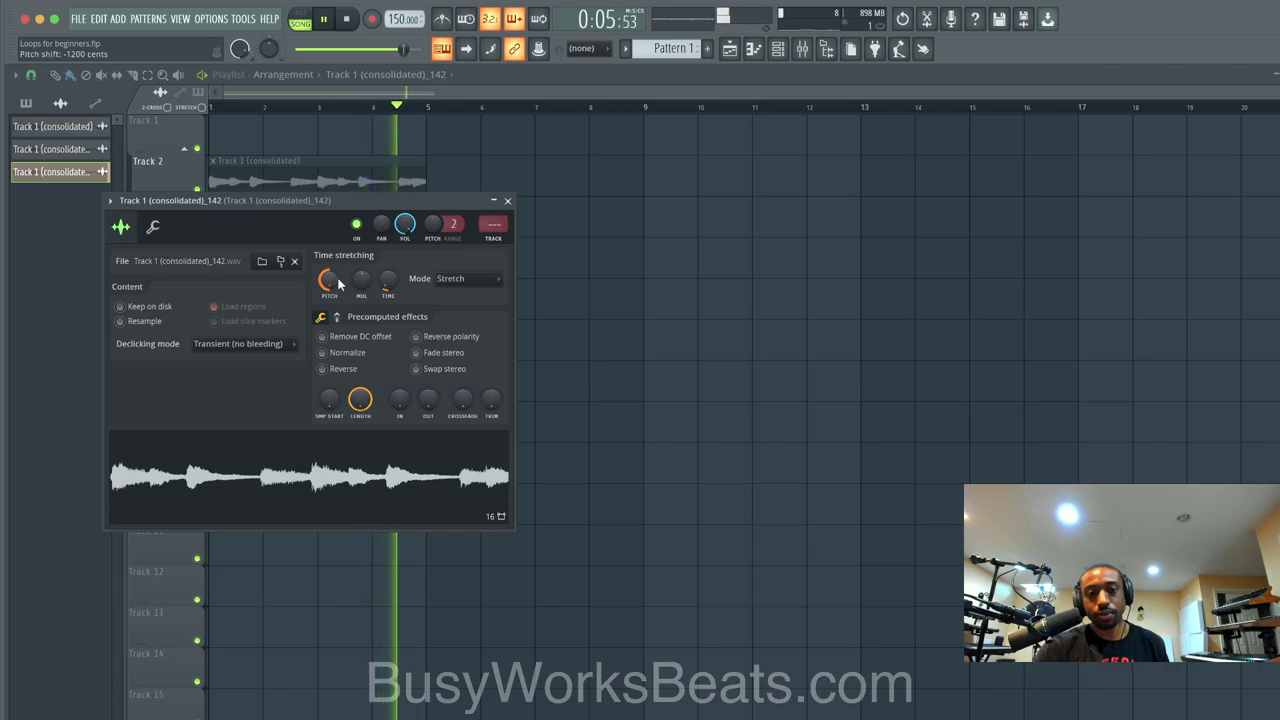
left_click(507, 200)
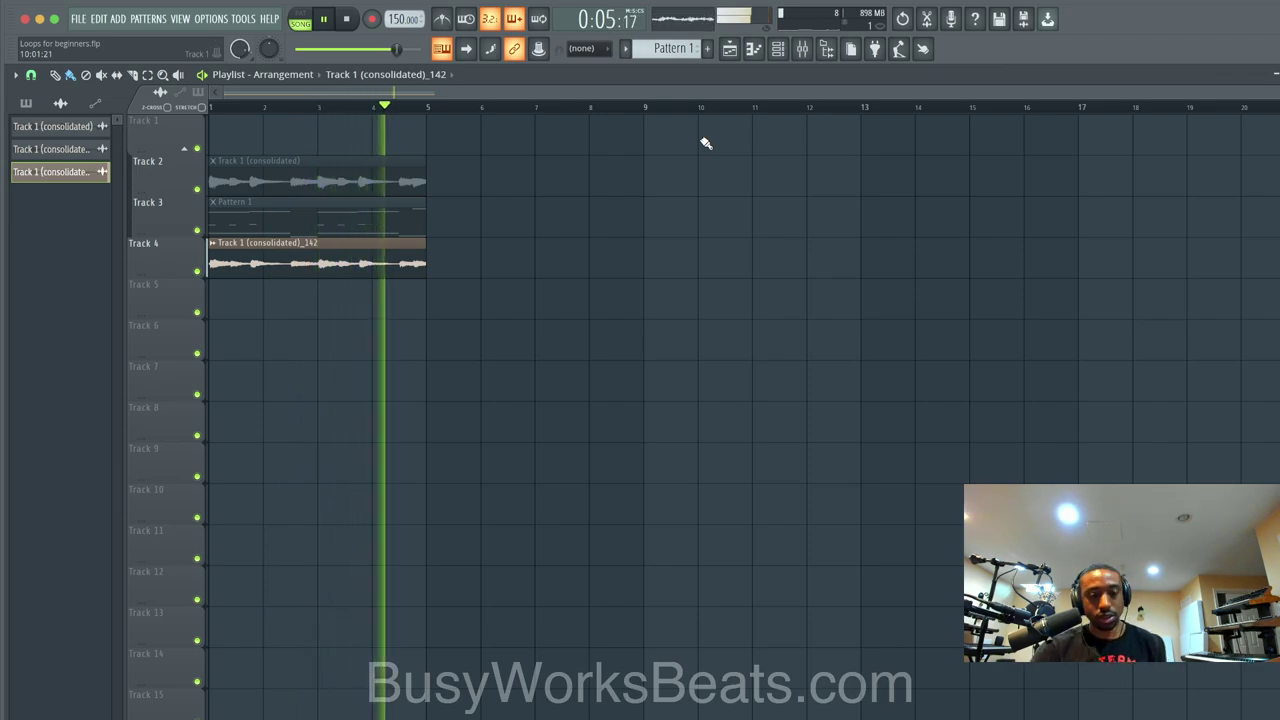
- Route the new channel to mixer insert 4 and rename that insert REVERB
key("space")
left_click(782, 52)
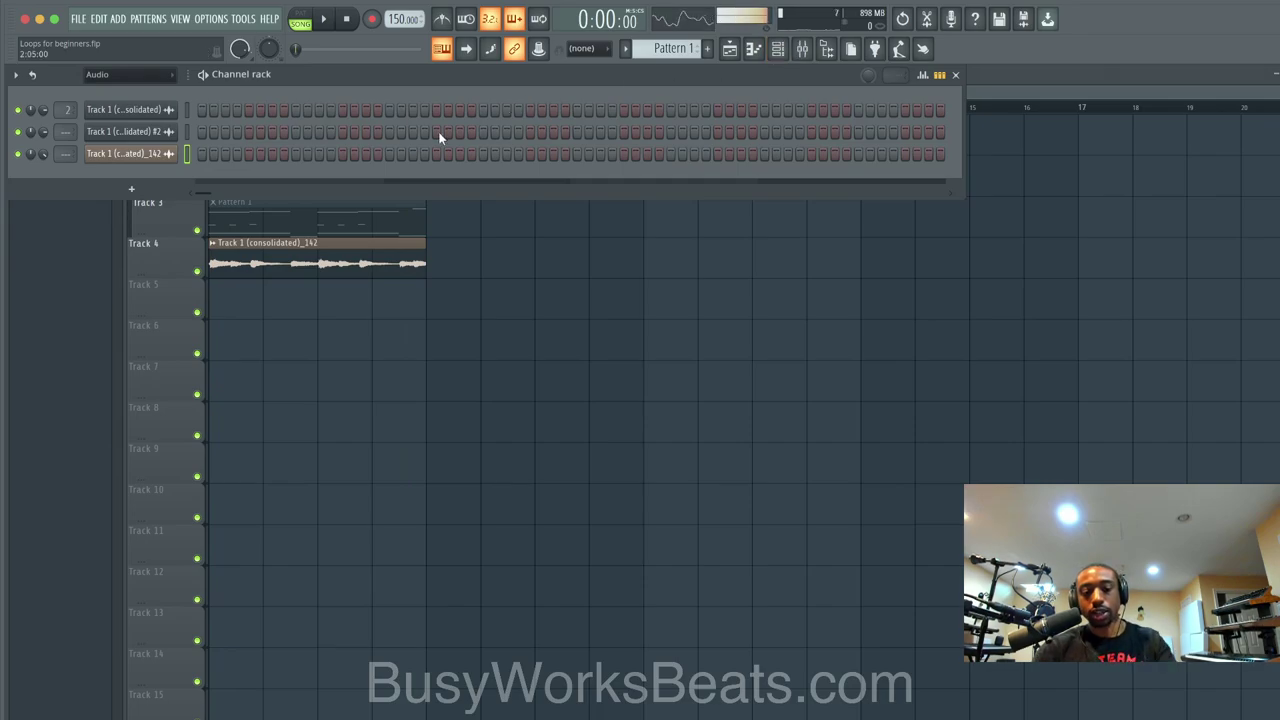
key("ctrl+l")
key("F9")
left_click(174, 250)
right_click(178, 202)
left_click(202, 219)
type("REVERB")
key("Return")
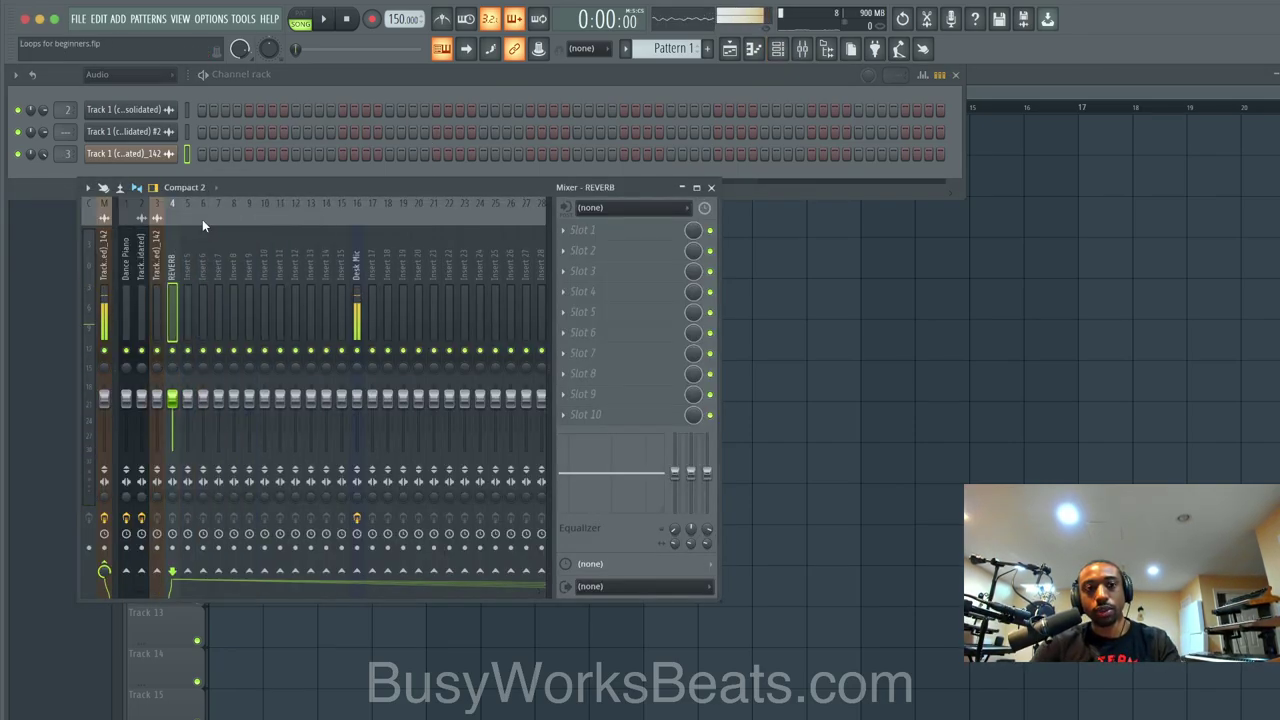
- Load Valhalla VintageVerb on the REVERB insert and play to hear it
left_click(560, 252)
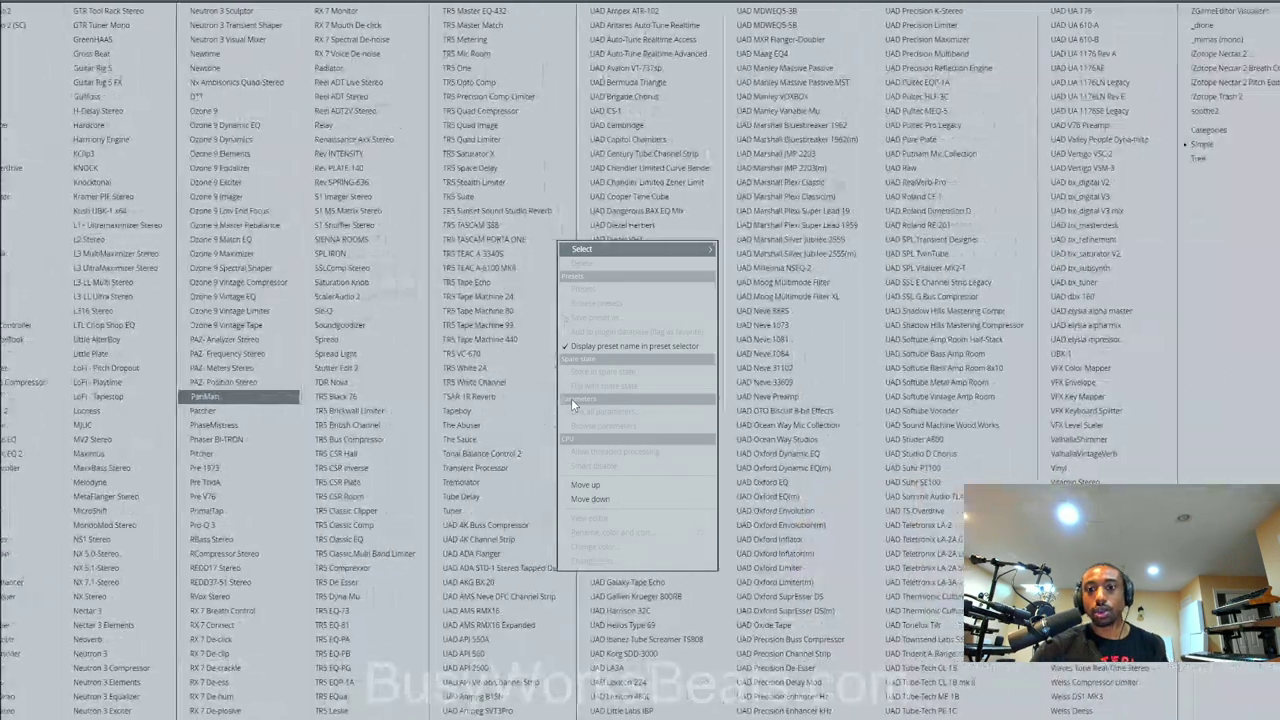
left_click(1090, 453)
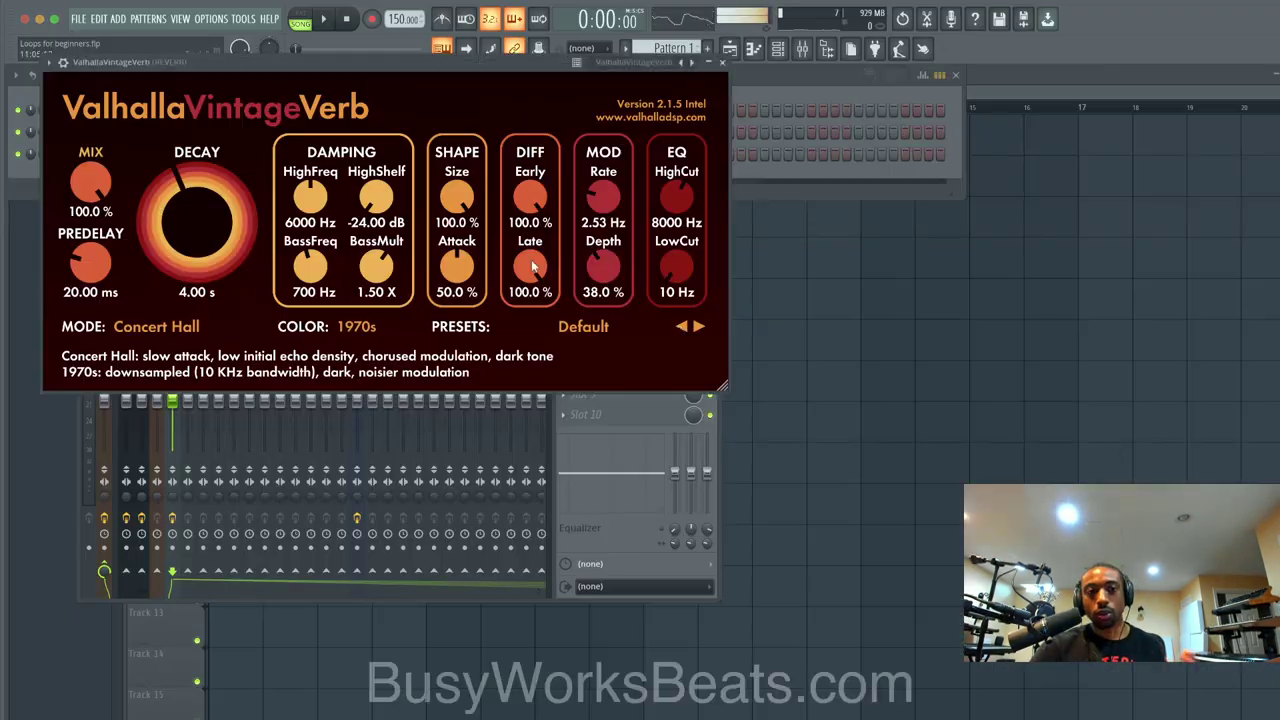
left_click(724, 62)
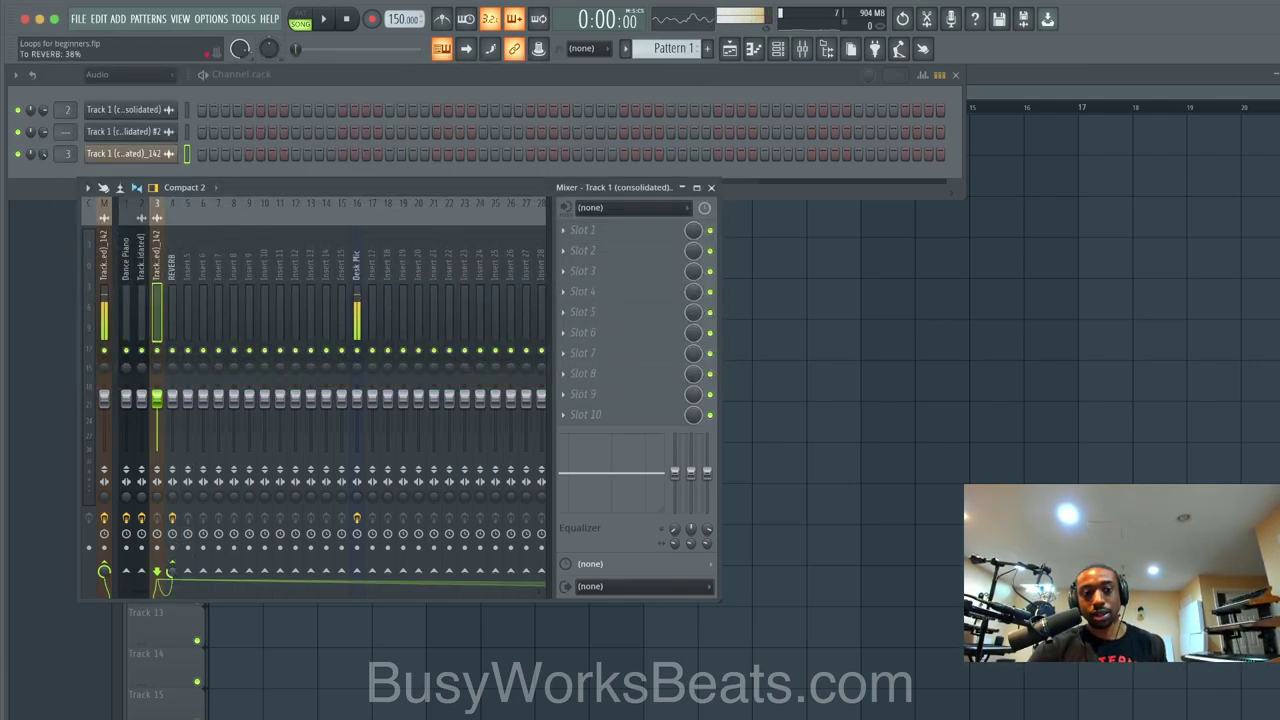
key("space")
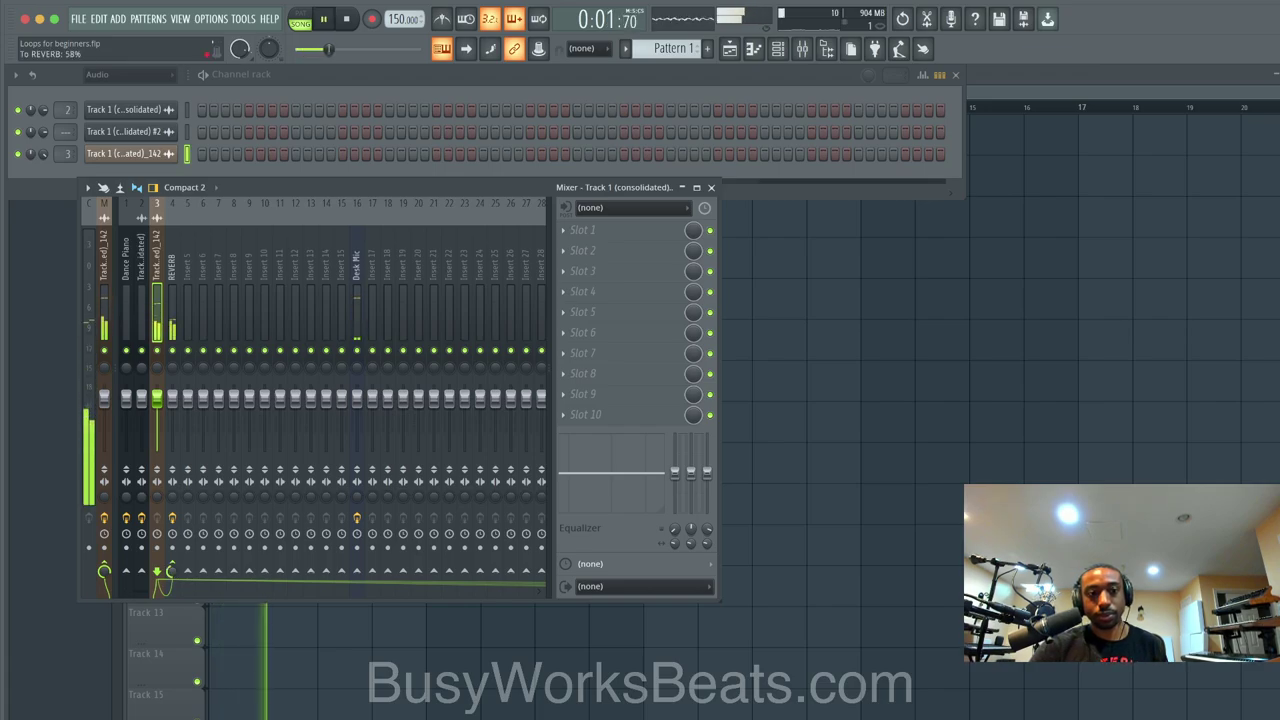
- Set VintageVerb decay to about 10 s, low cut 220 Hz, and modulation depth about 63%
left_click(172, 300)
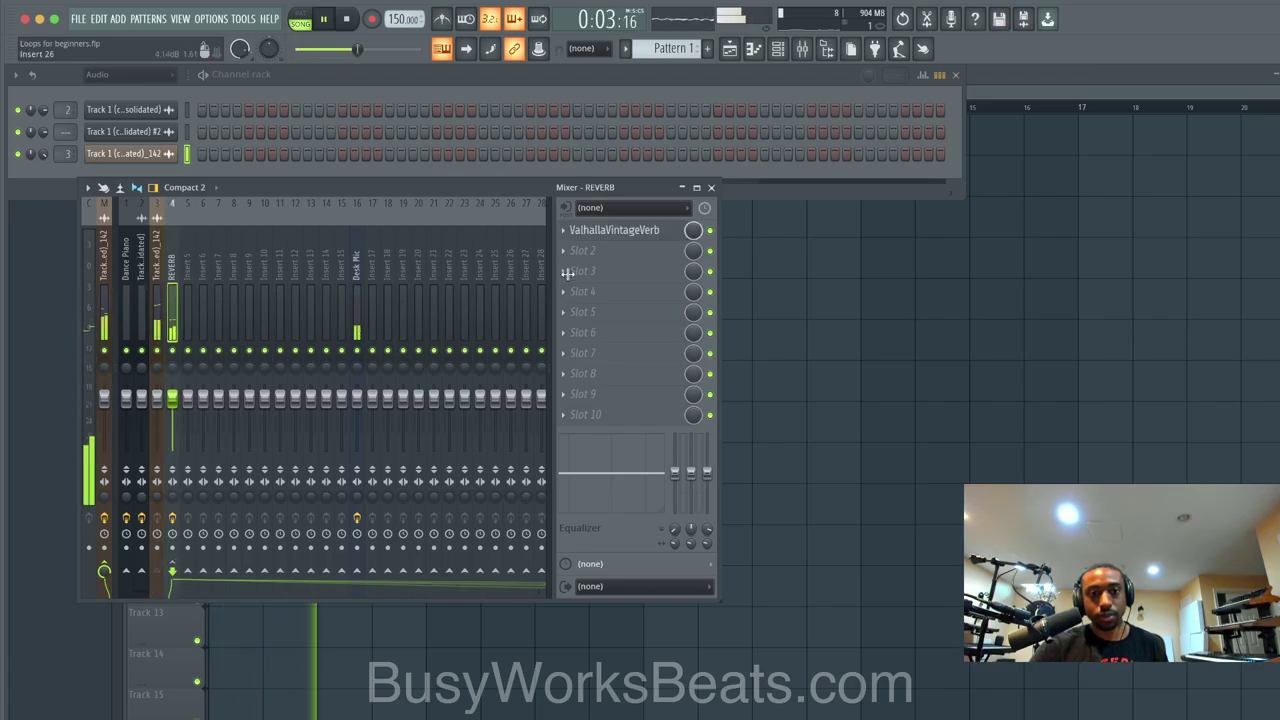
left_click(625, 230)
left_click_drag(181, 262, 181, 236)
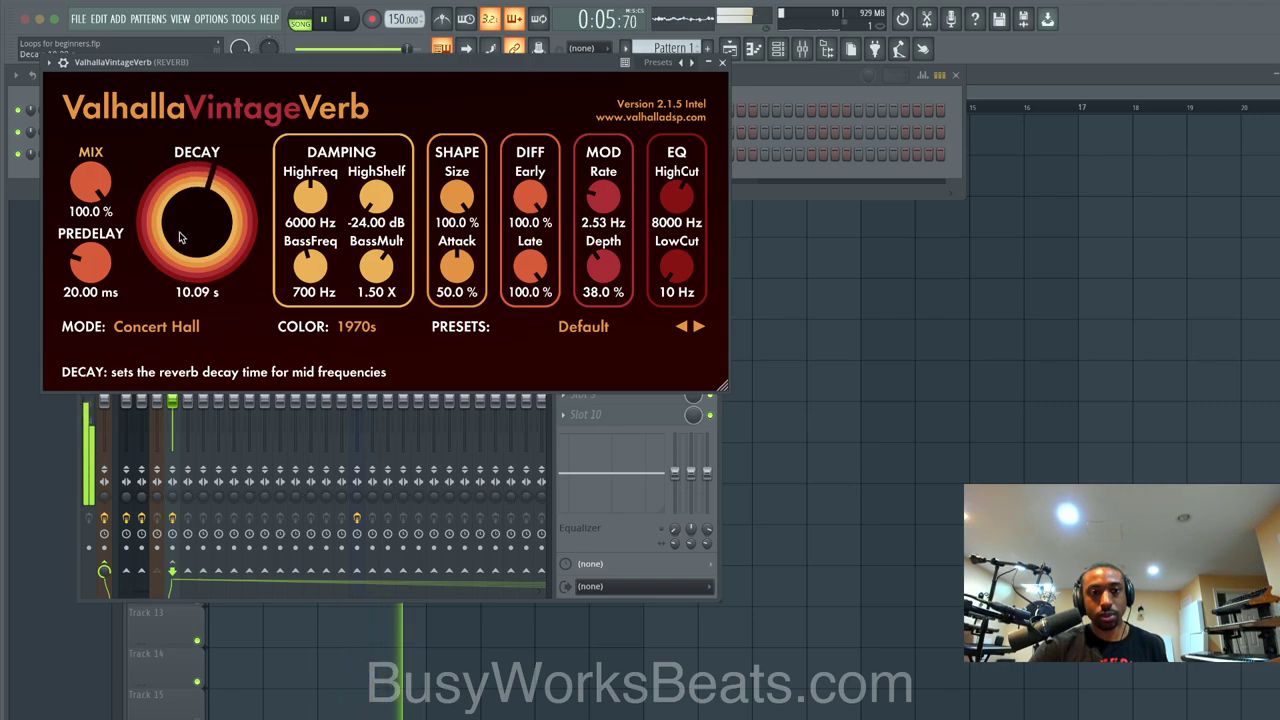
left_click_drag(676, 265, 670, 215)
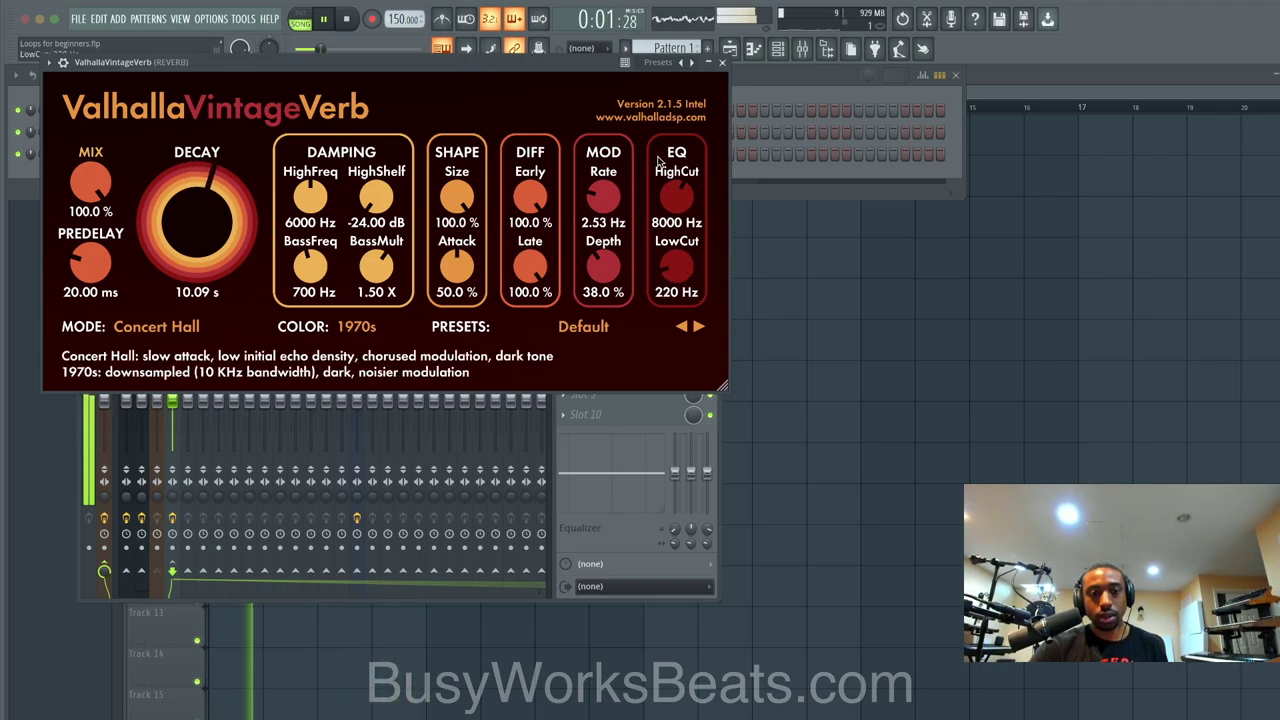
left_click_drag(603, 265, 620, 196)
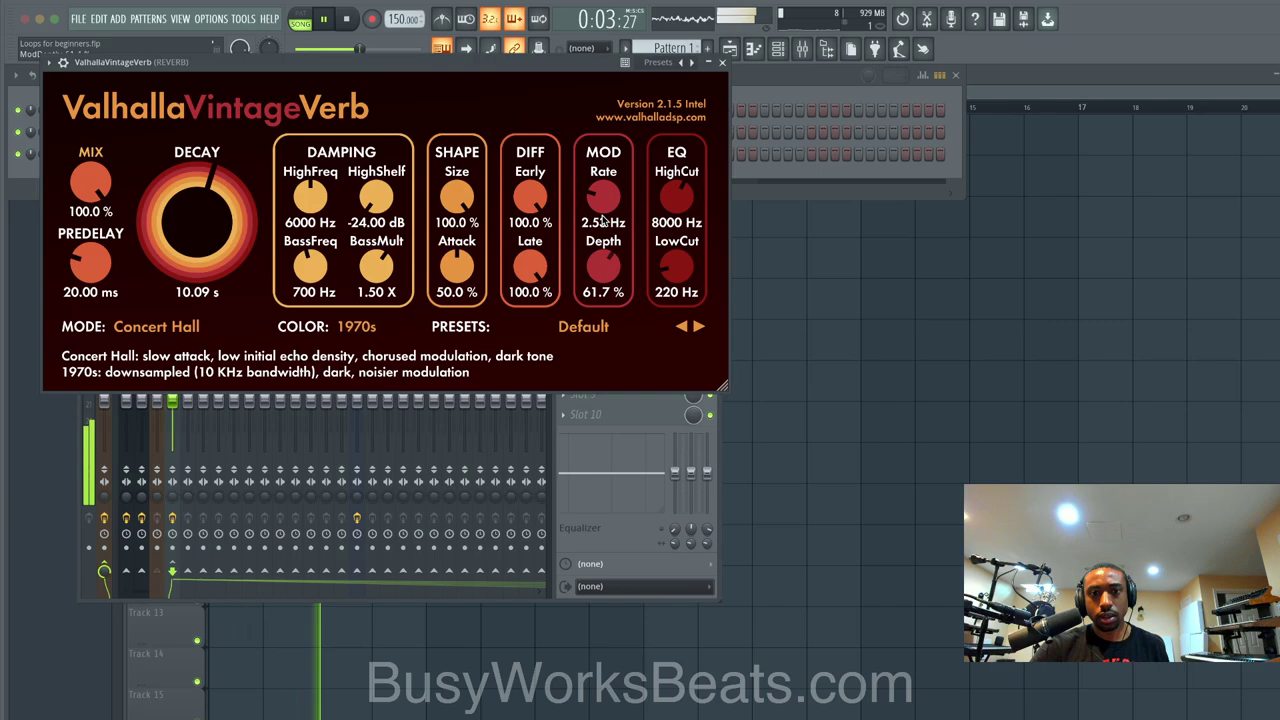
left_click(722, 64)
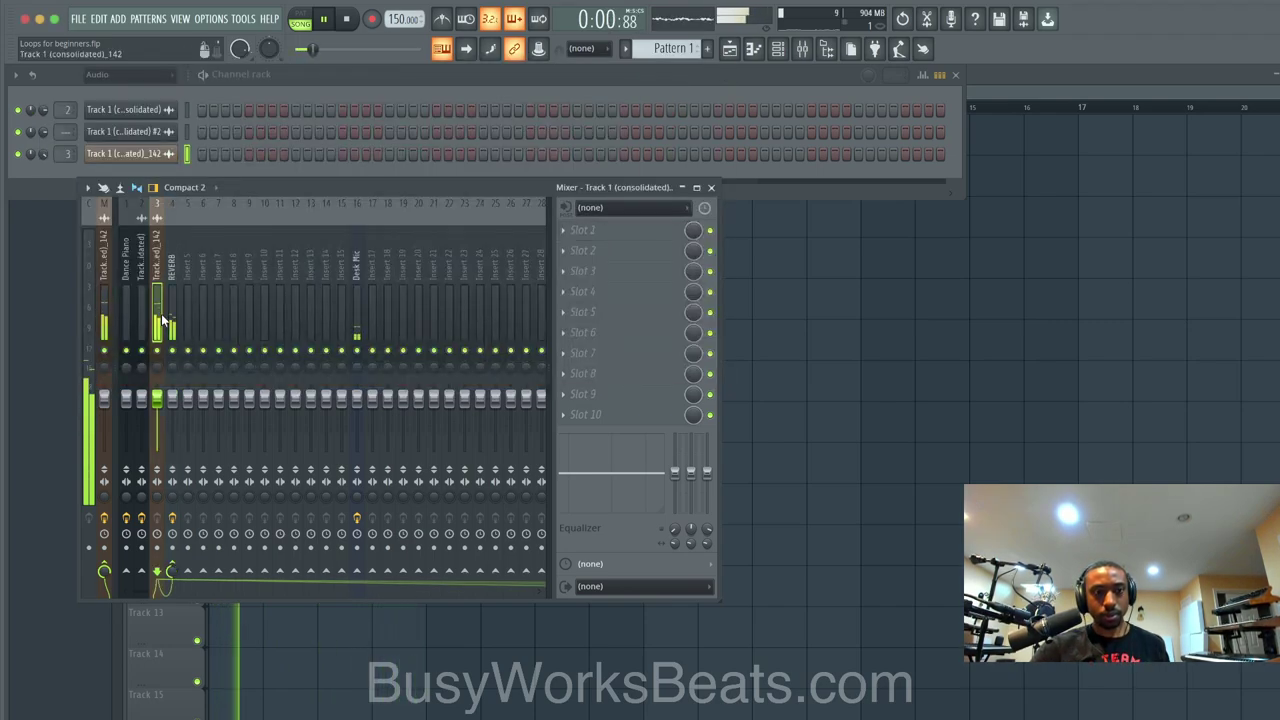
- Shift the Track 4 sample's pitch up to +1200 cents in its channel settings
left_click(786, 343)
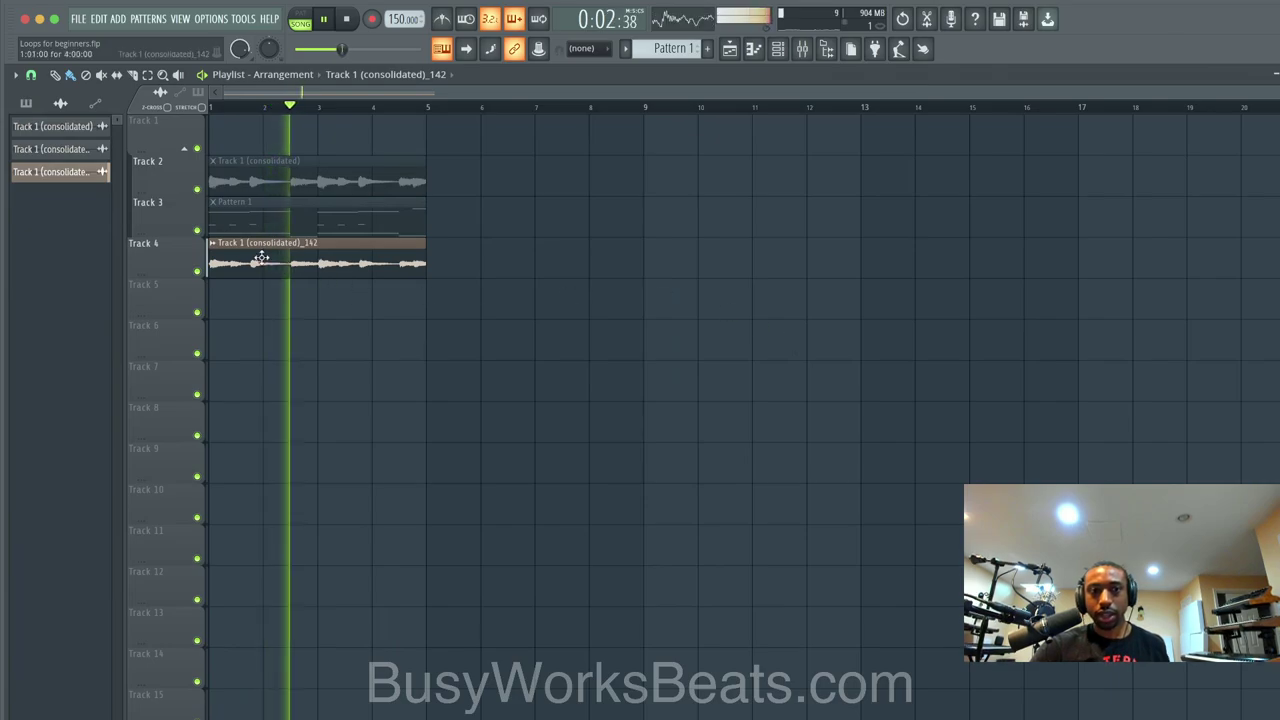
left_click(213, 243)
left_click(237, 287)
left_click_drag(333, 289, 333, 255)
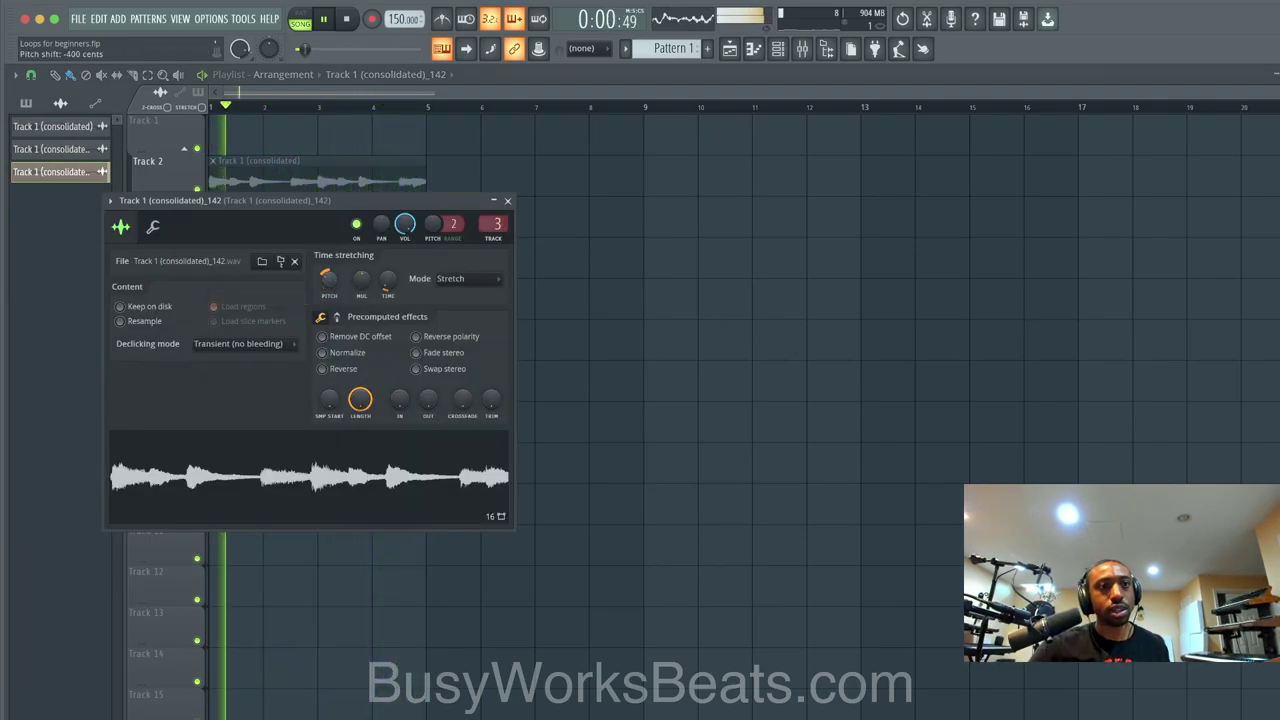
left_click_drag(332, 290, 332, 285)
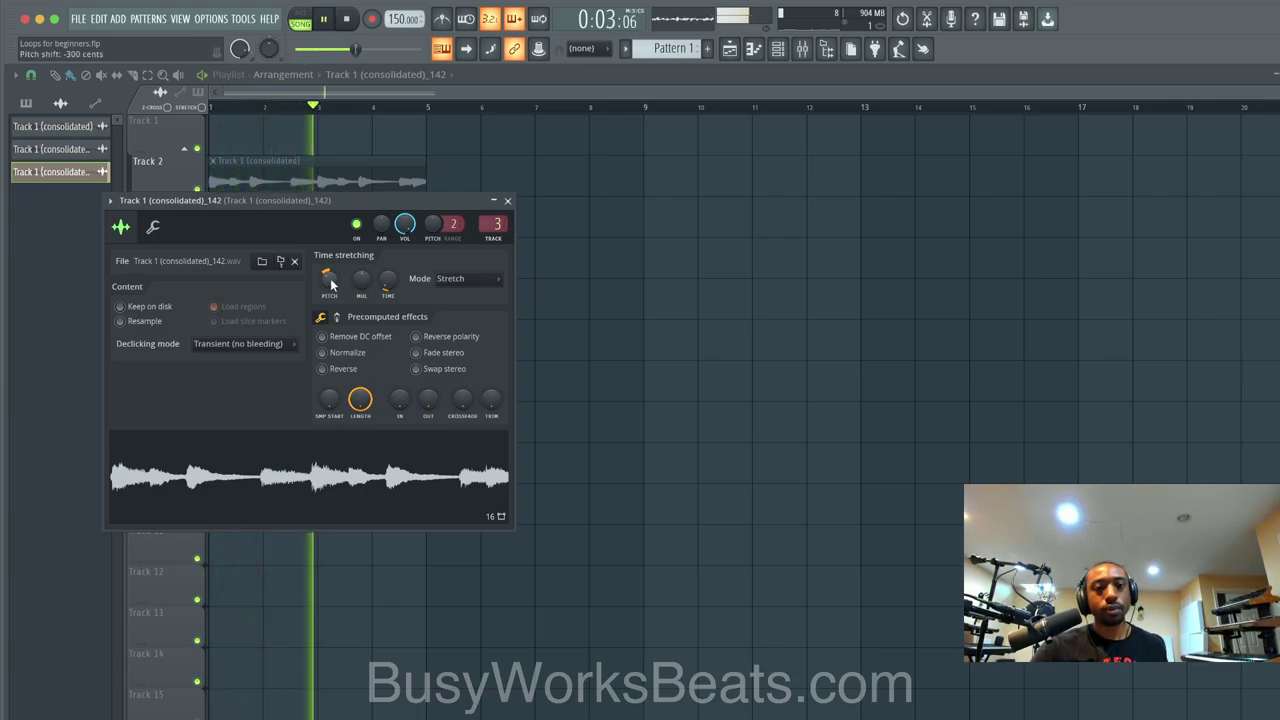
left_click_drag(332, 285, 331, 279)
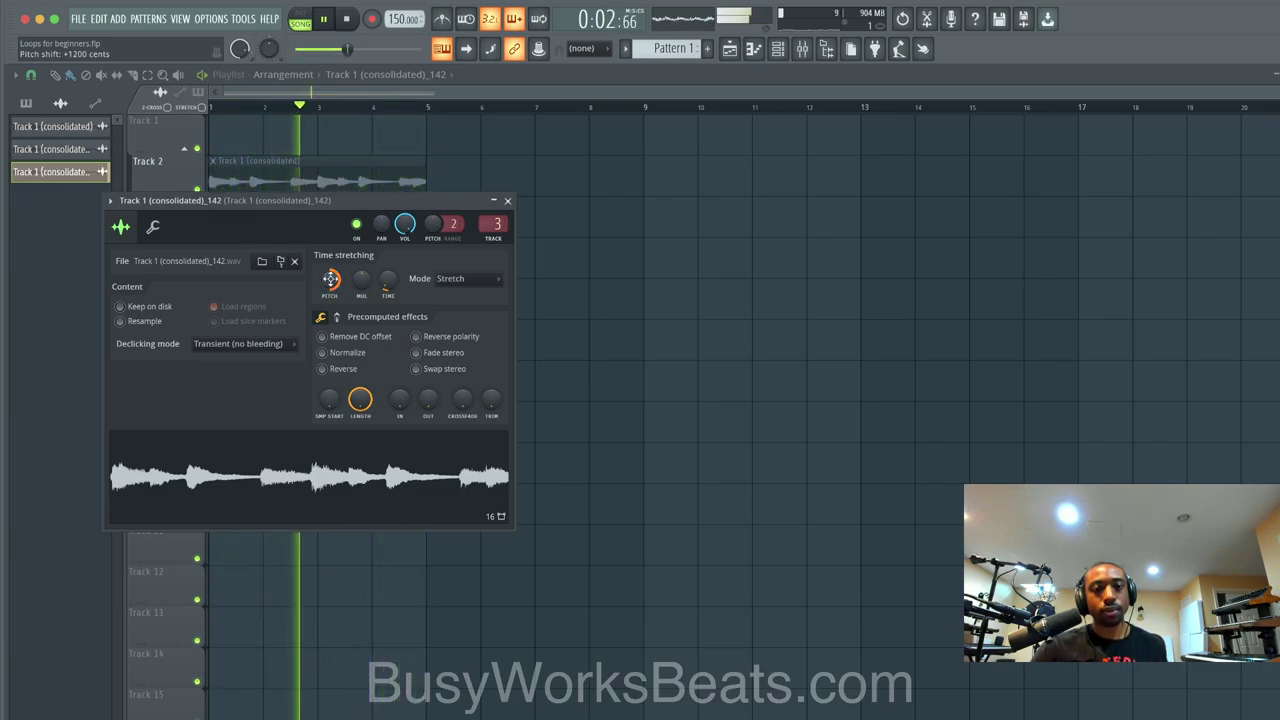
- Load Gross Beat on the sample's mixer track with the Momentary 1/2 Speed time effect
left_click(508, 202)
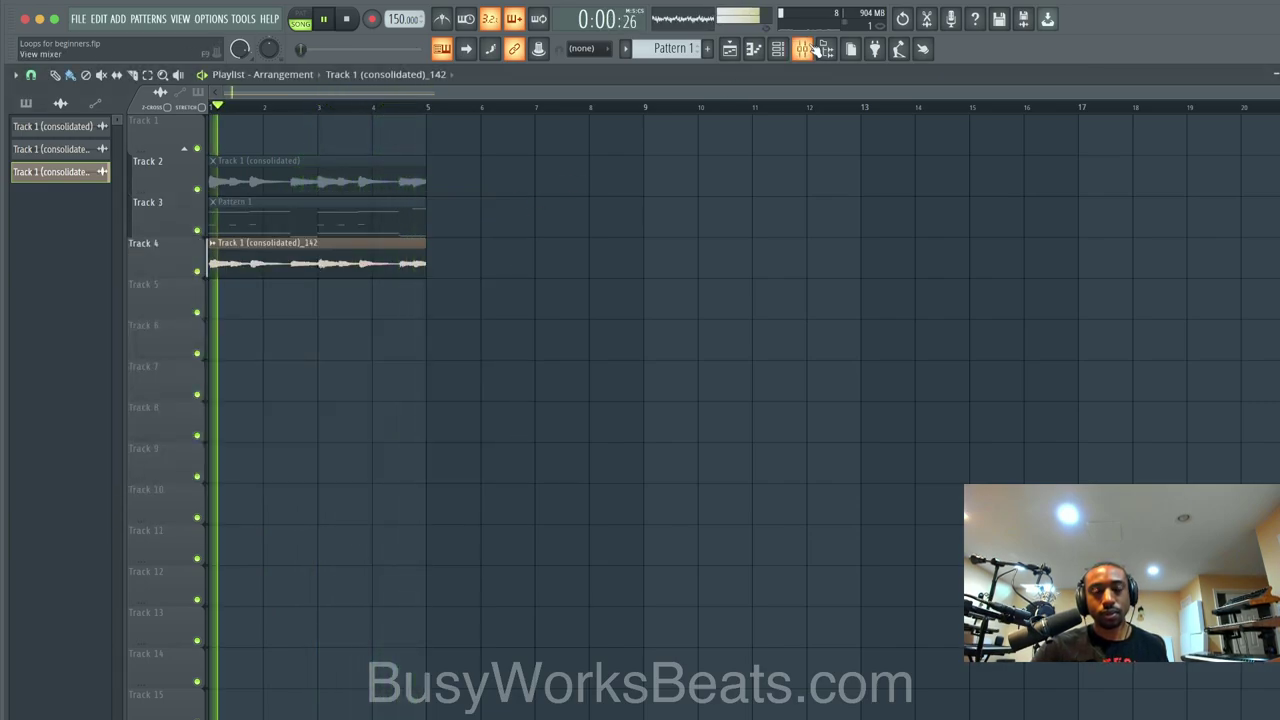
left_click(815, 50)
left_click(565, 244)
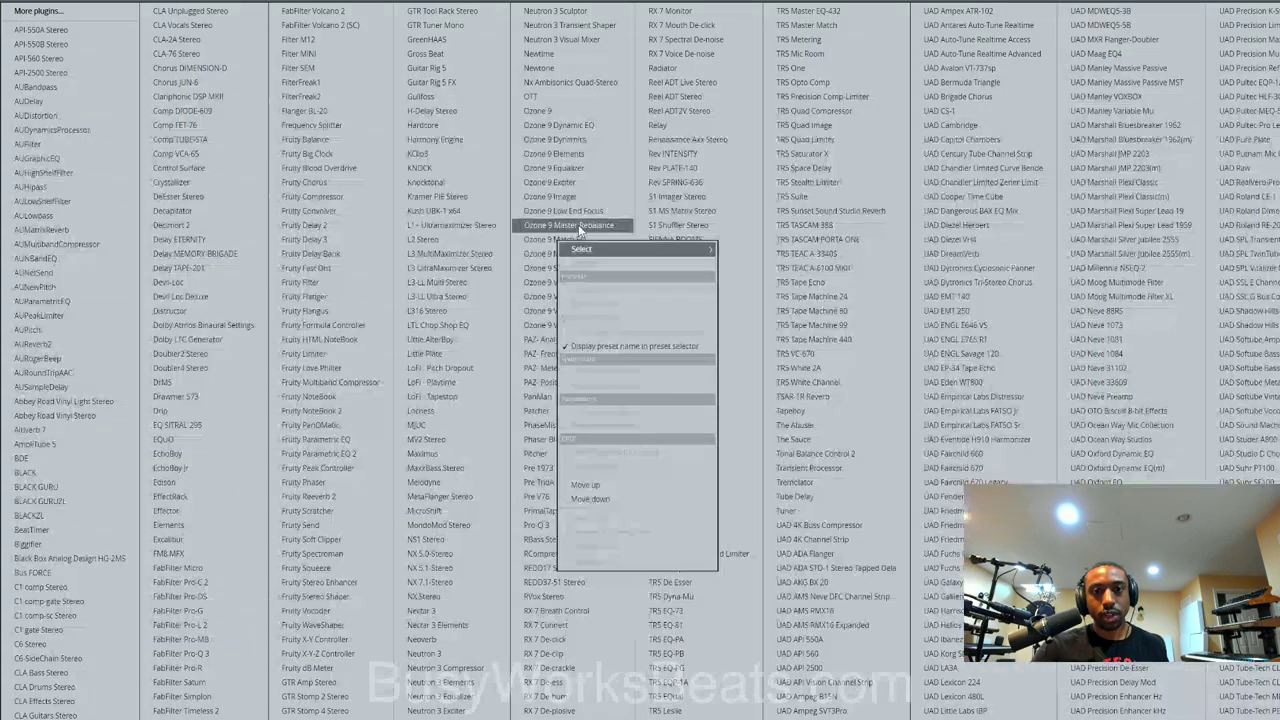
left_click(445, 53)
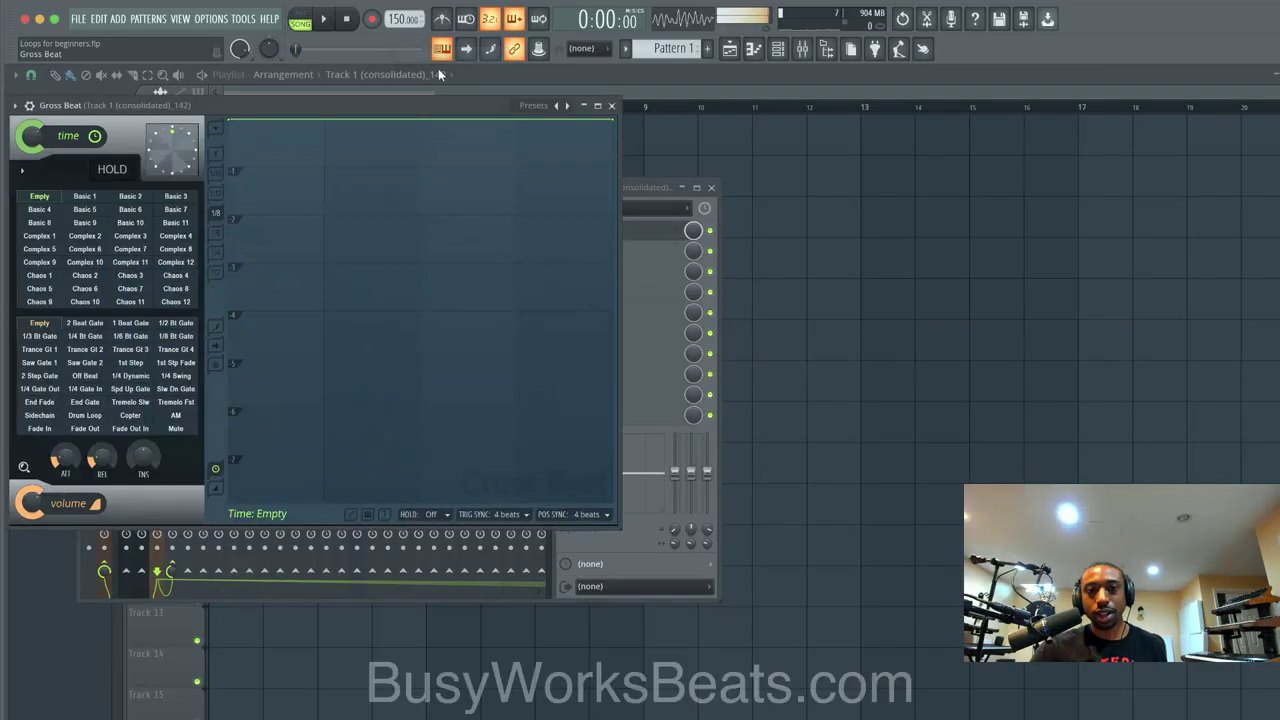
left_click(549, 107)
left_click(600, 143)
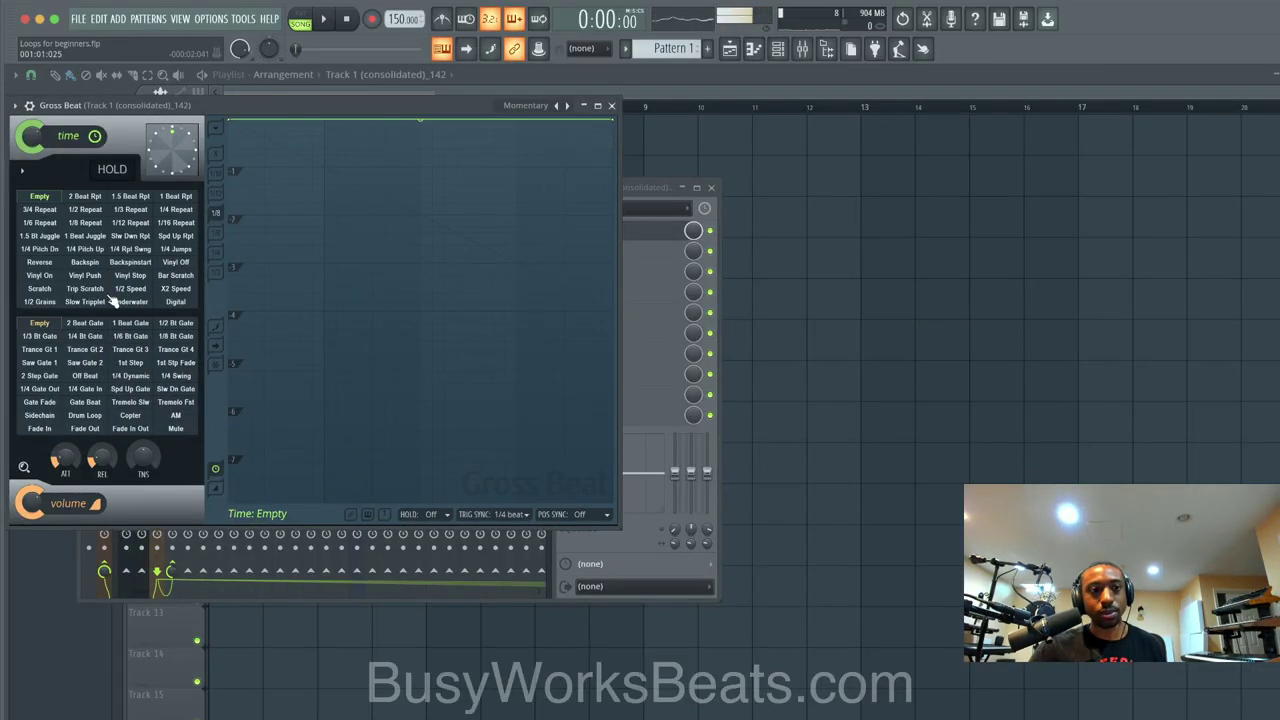
left_click(128, 290)
left_click(612, 106)
key("space")
- Set Gross Beat trigger and position sync to 4 beats and time mix to about half
left_click(620, 222)
left_click(495, 514)
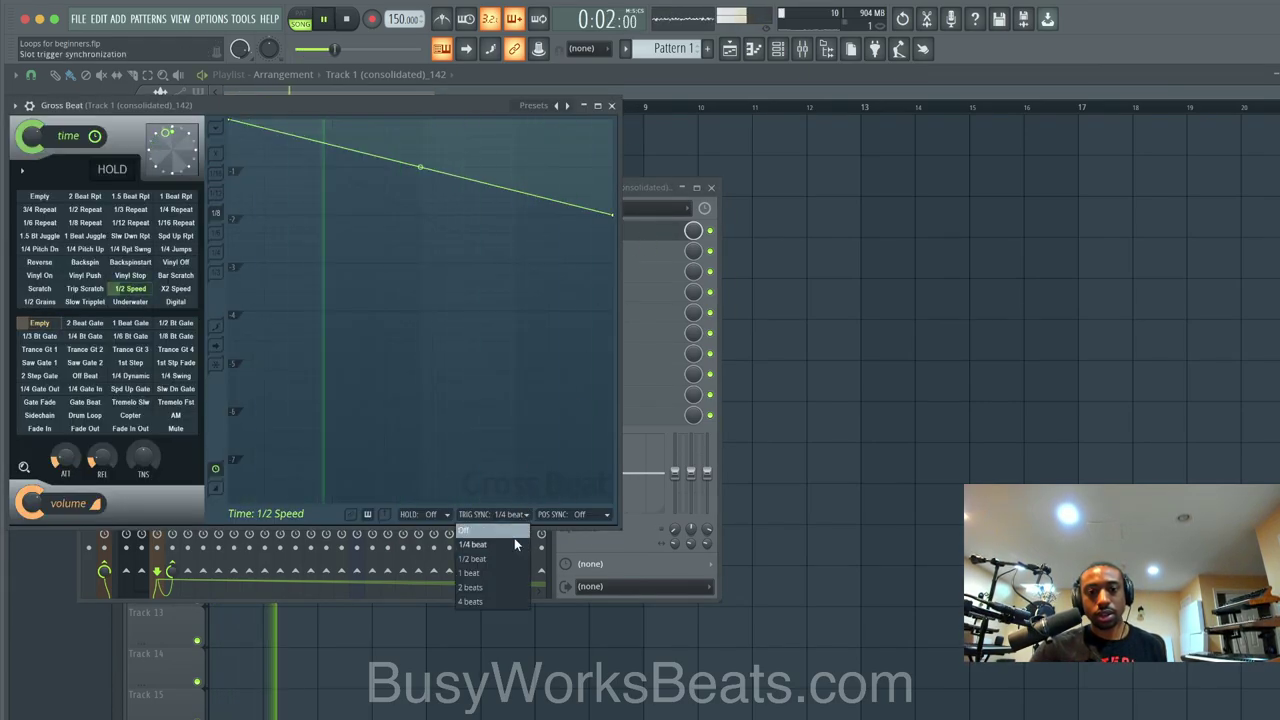
left_click(490, 601)
left_click(575, 514)
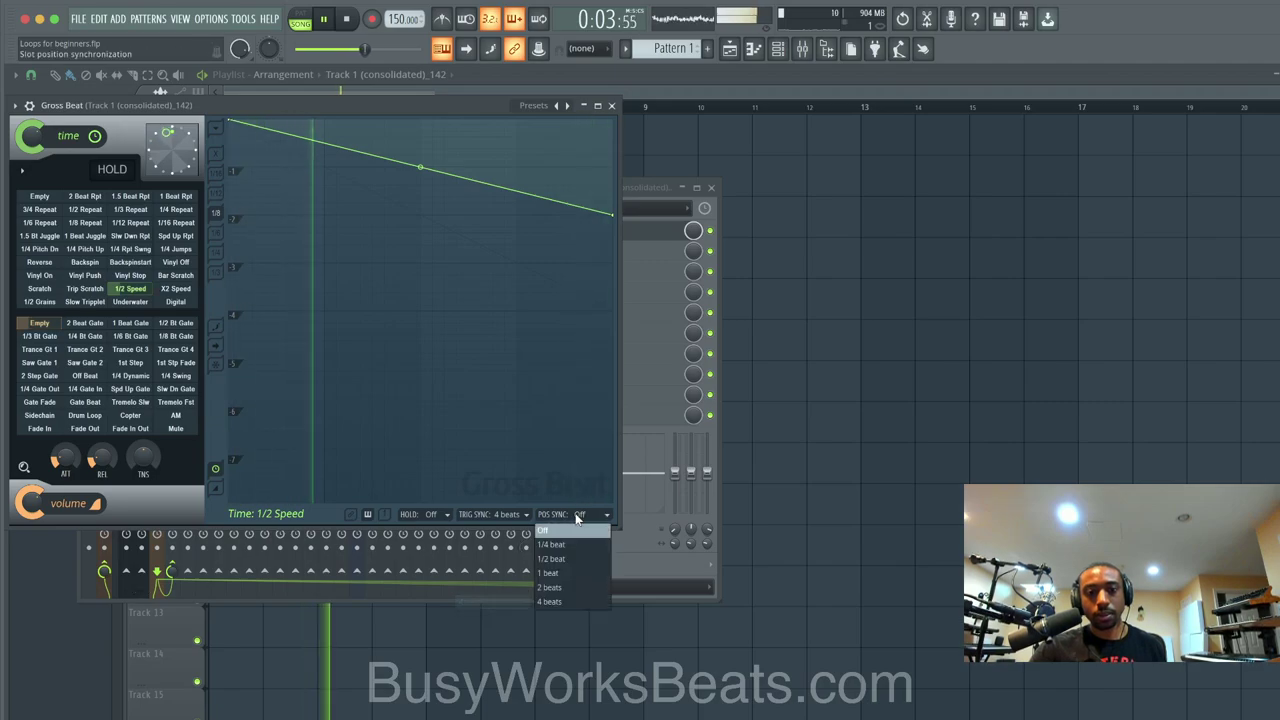
left_click(574, 597)
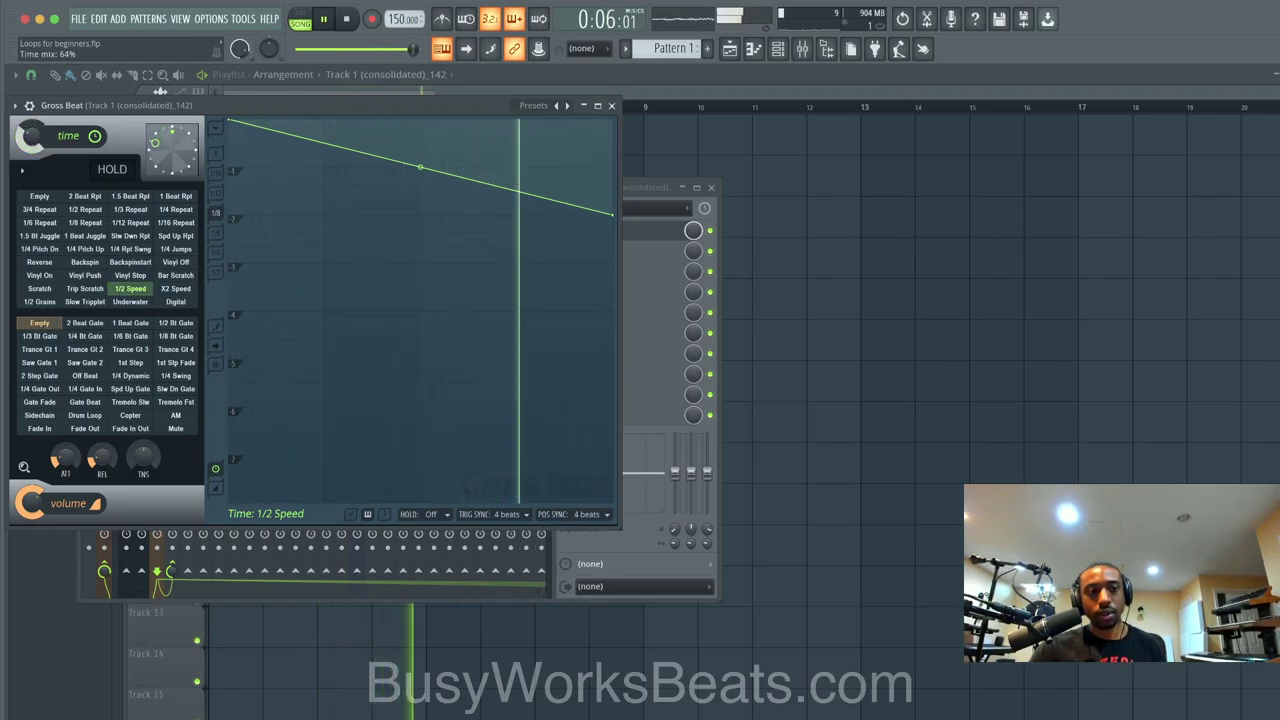
left_click_drag(30, 135, 30, 160)
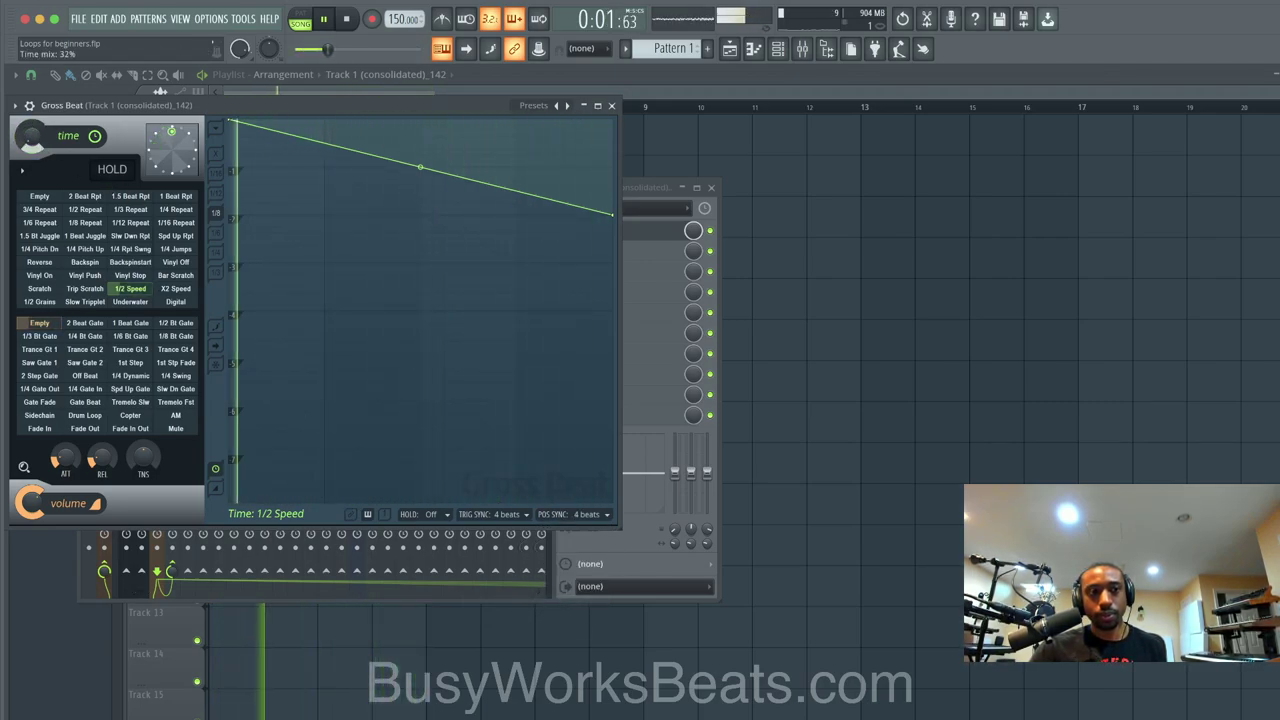
left_click(610, 106)
key("F9")
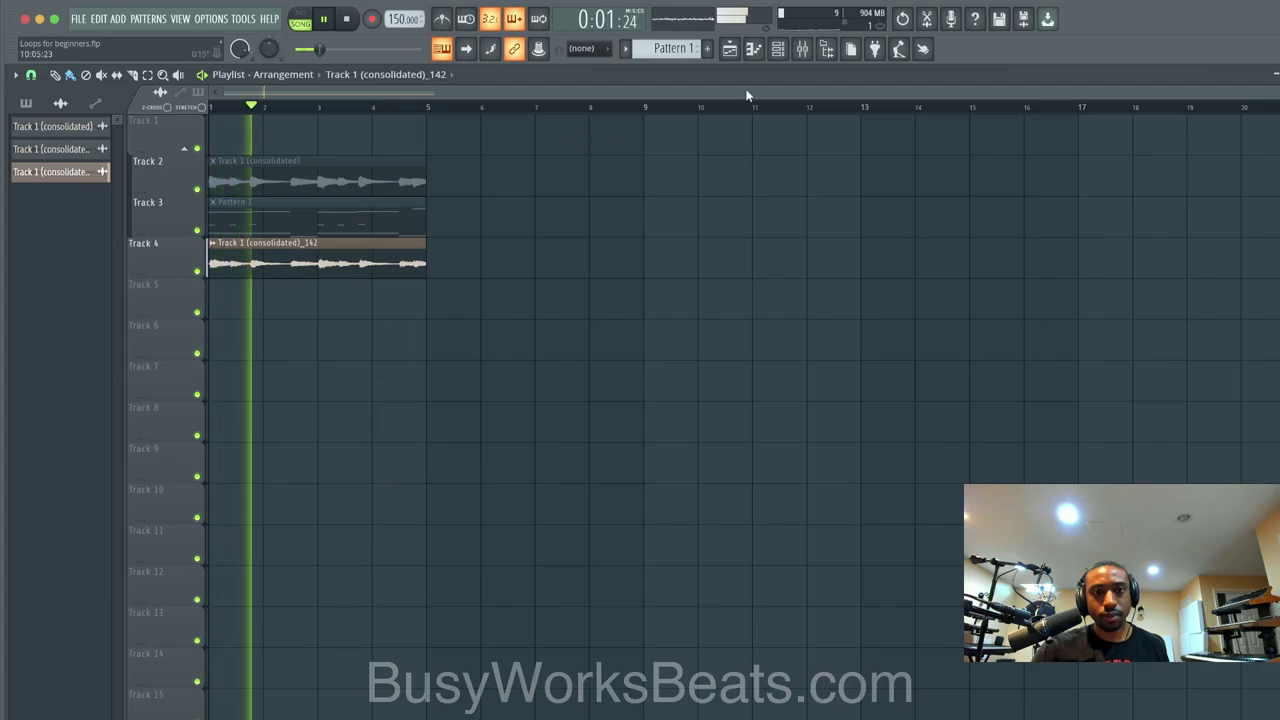
left_click(212, 243)
left_click(233, 297)
left_click(334, 368)
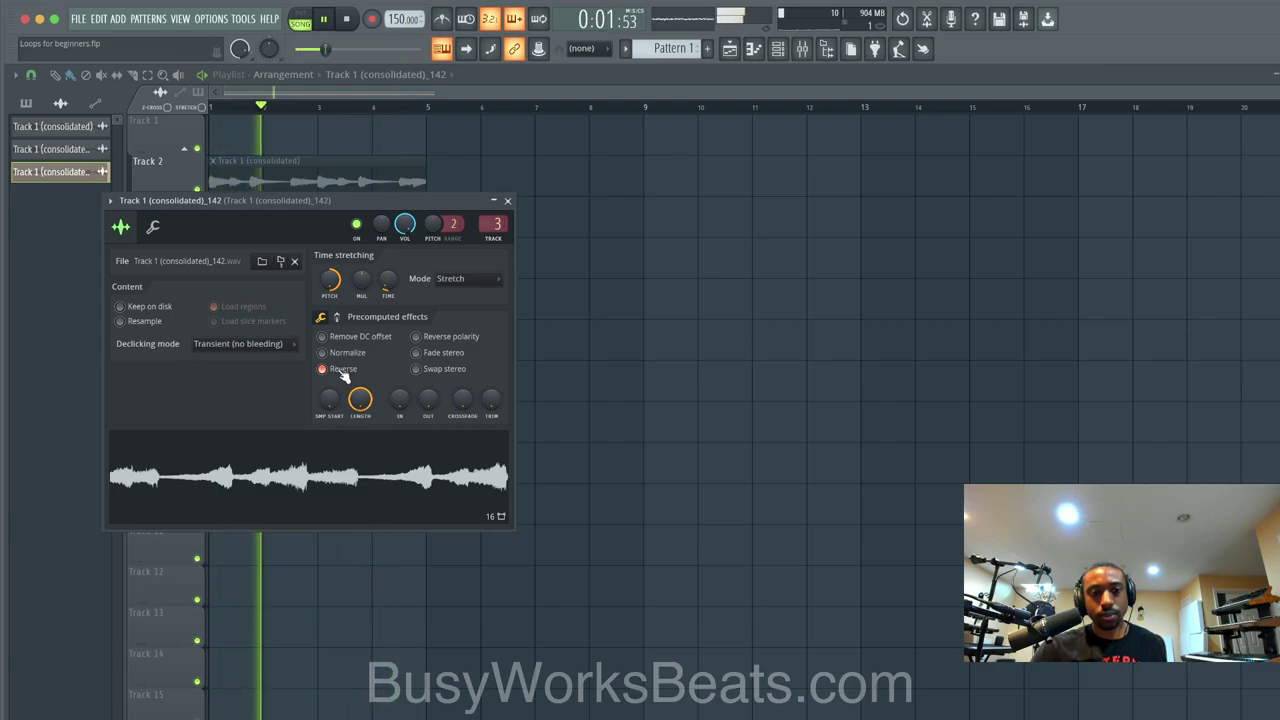
left_click(340, 369)
left_click(507, 200)
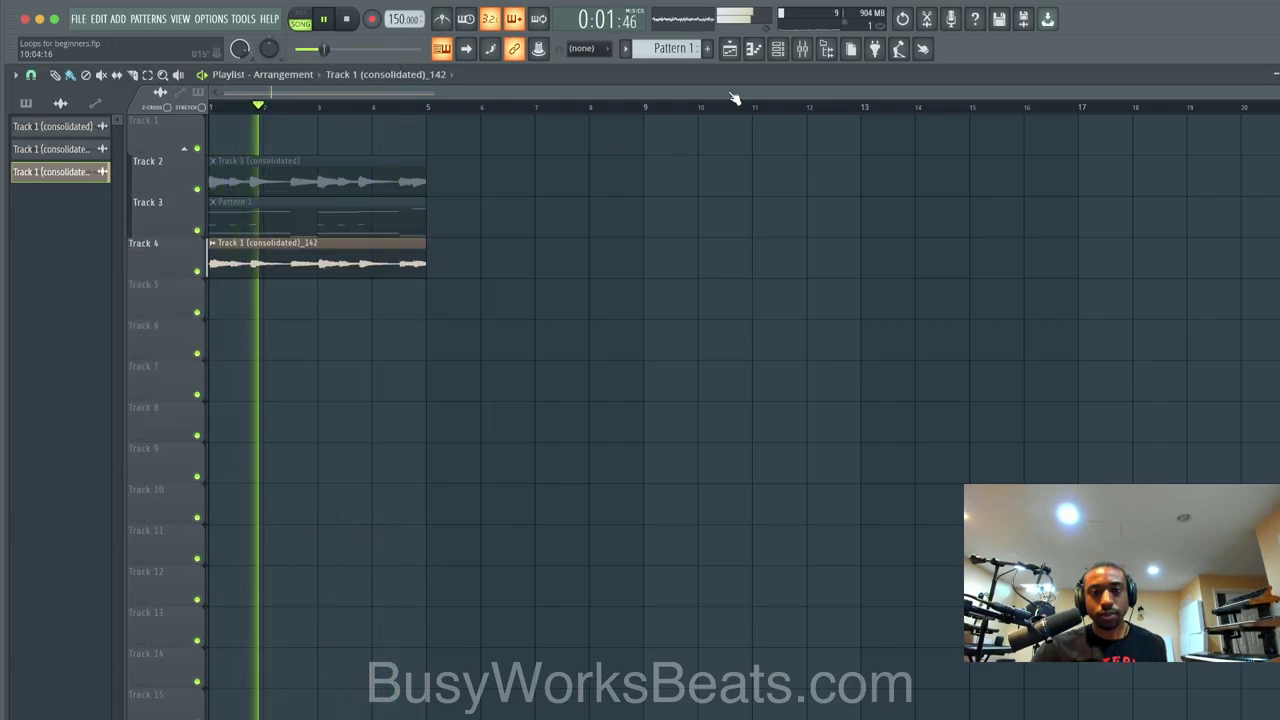
left_click(805, 48)
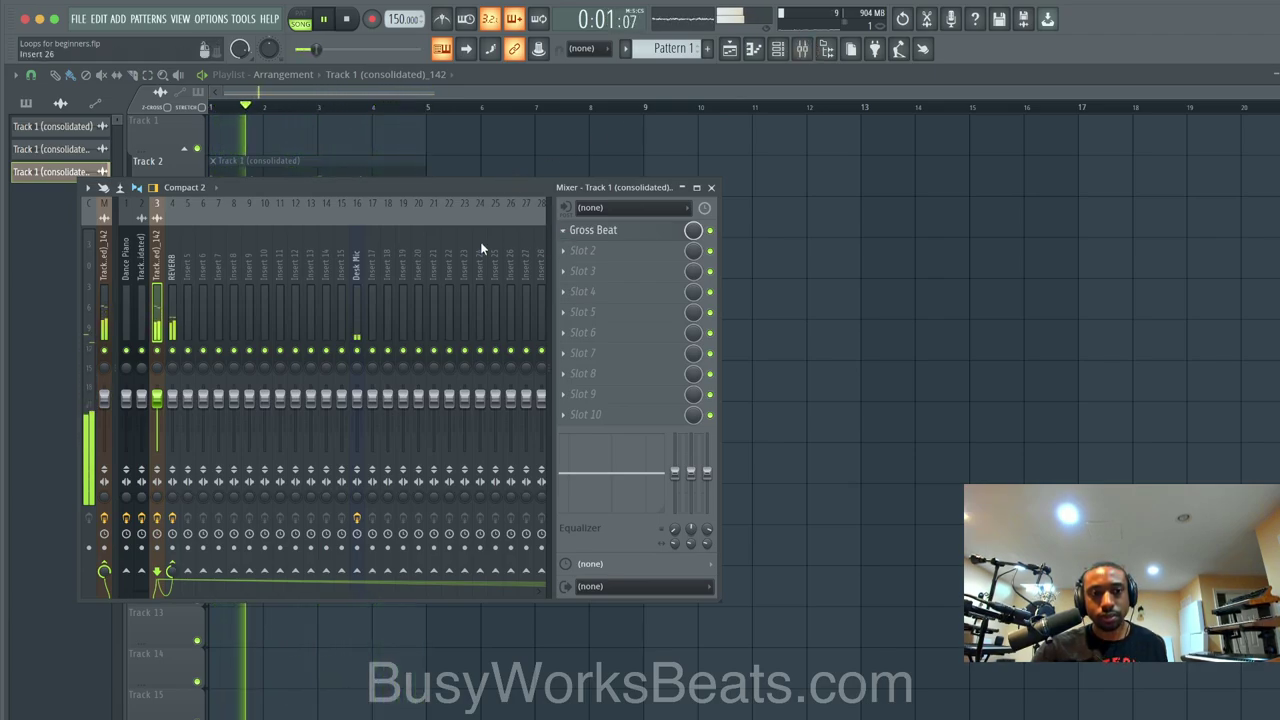
key("space")
key("F9")
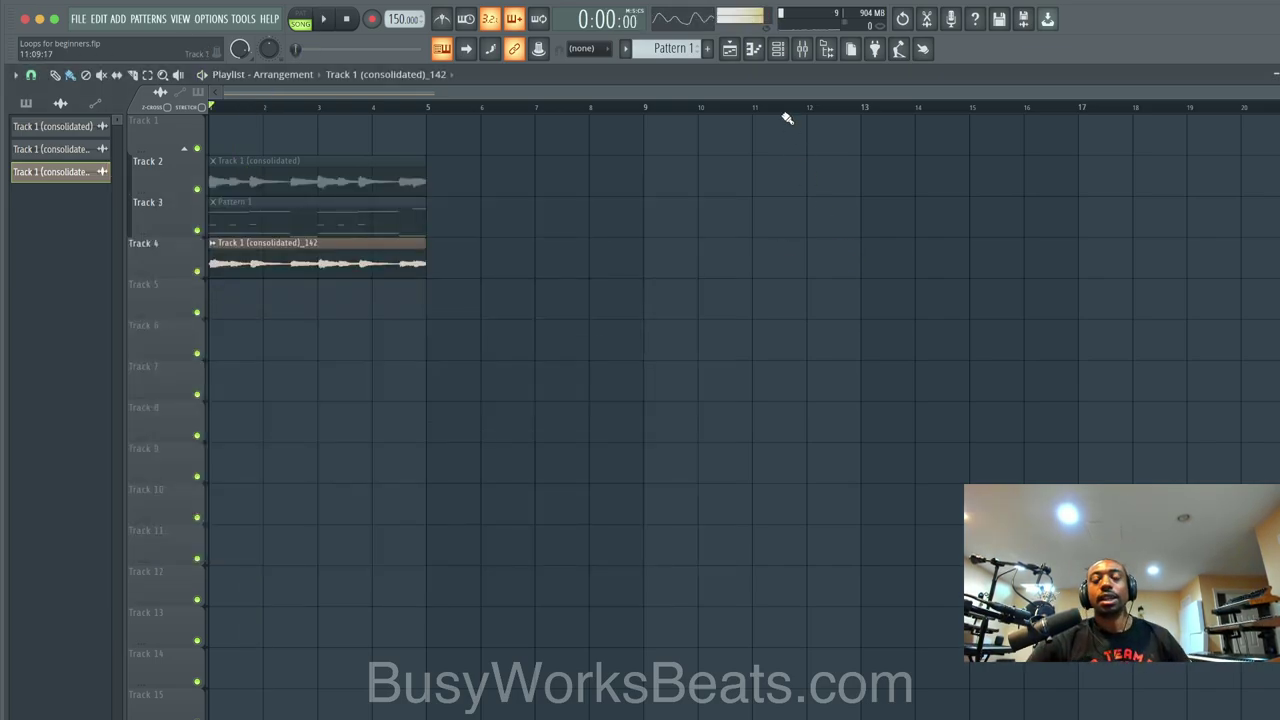
- Add a Scaler 2 instrument channel to the channel rack
left_click(753, 48)
left_click(185, 188)
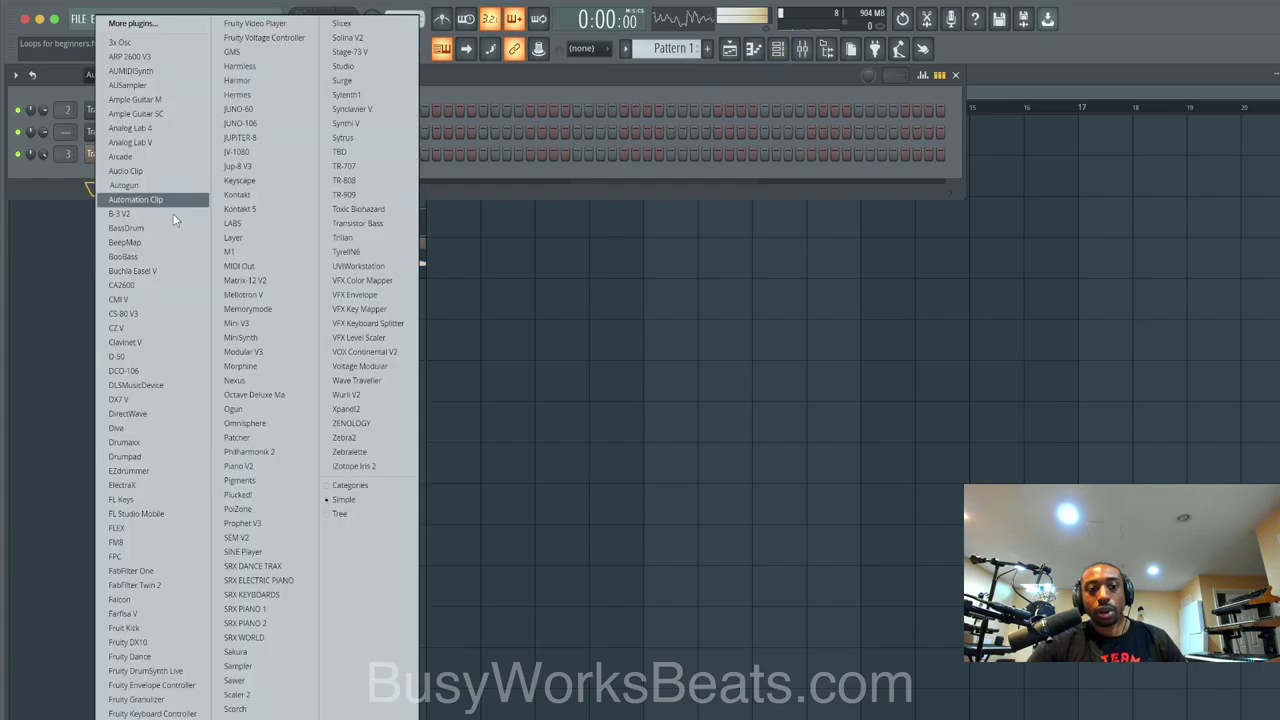
left_click(255, 694)
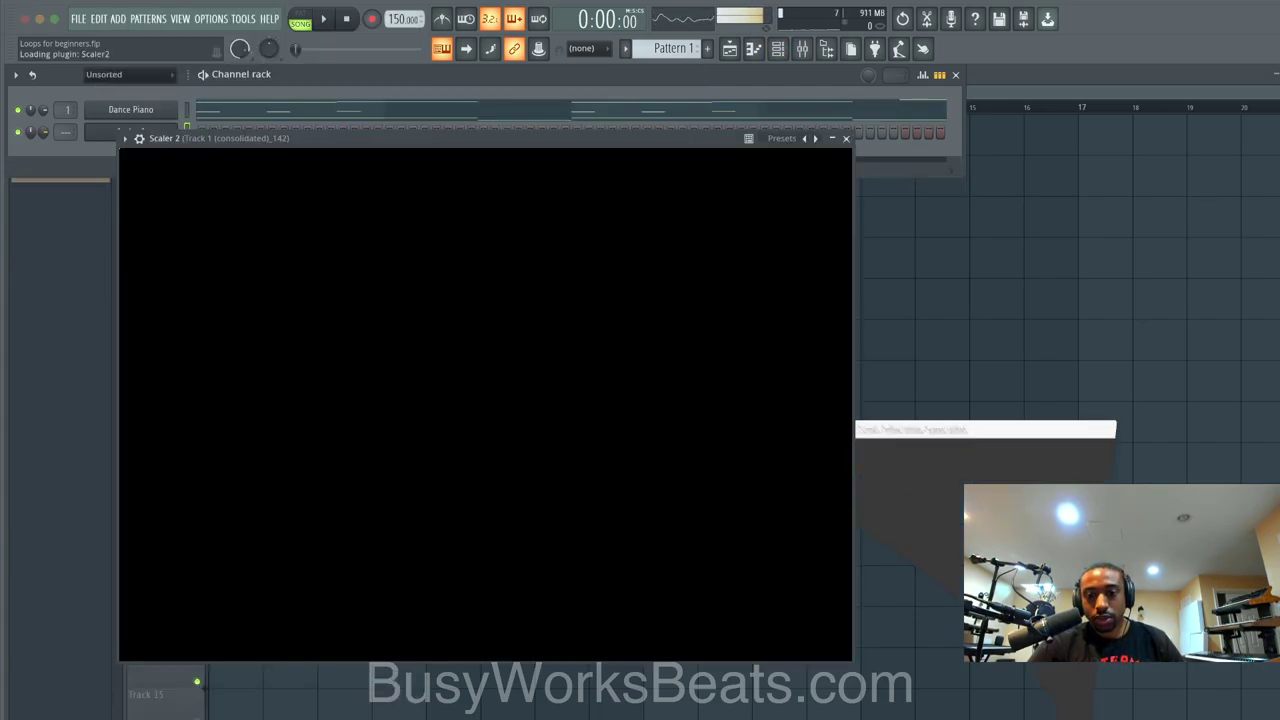
- Play the loop with Scaler's detection on to identify the key as B♭ minor
key("super+Tab")
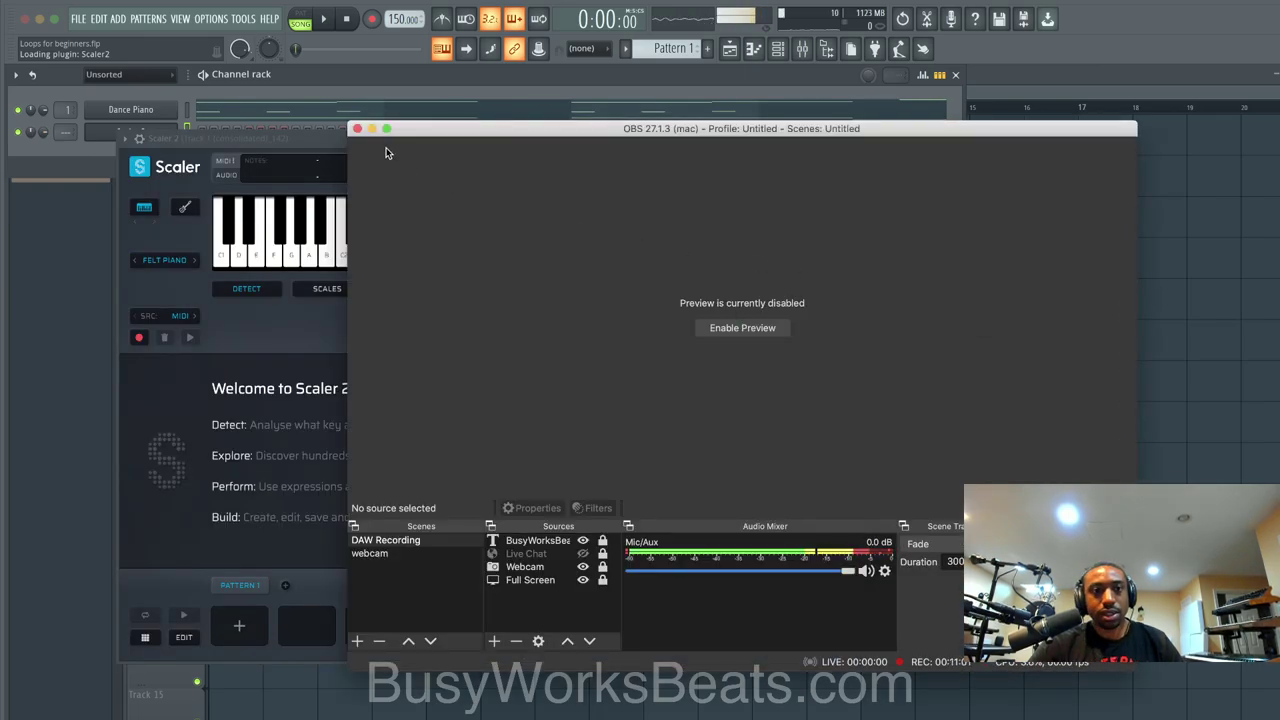
left_click(372, 129)
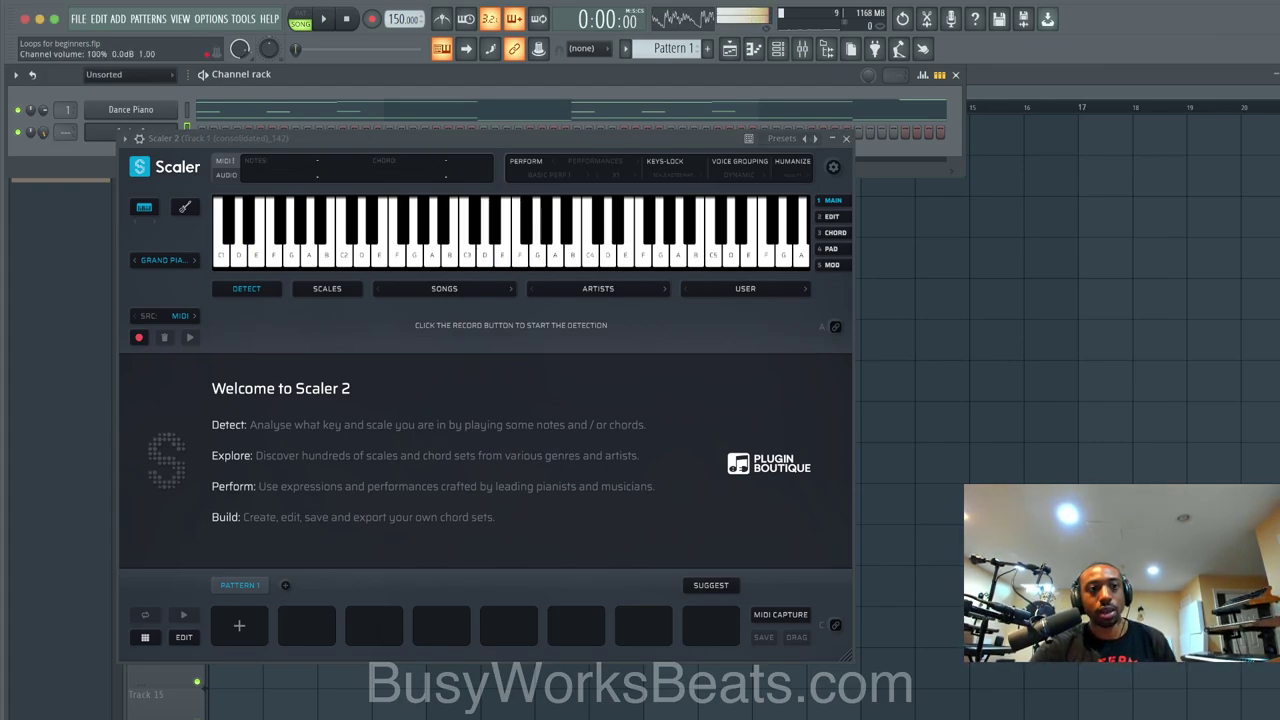
key("space")
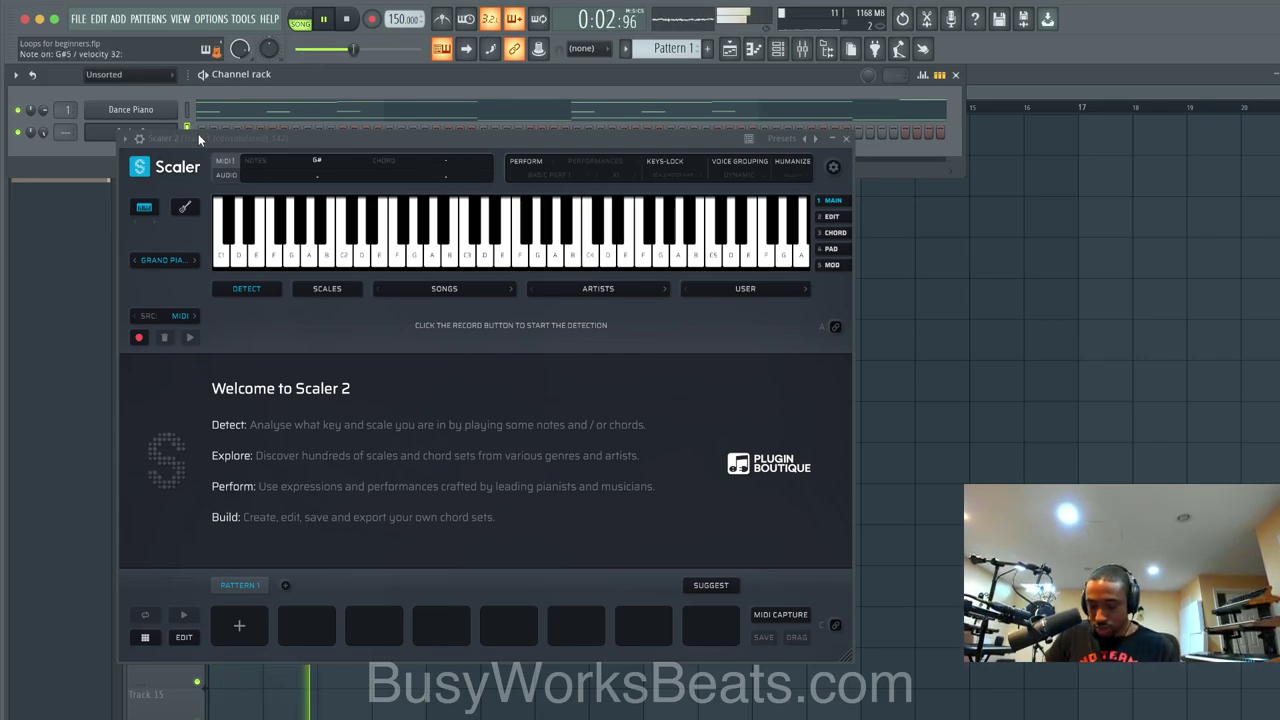
left_click(139, 337)
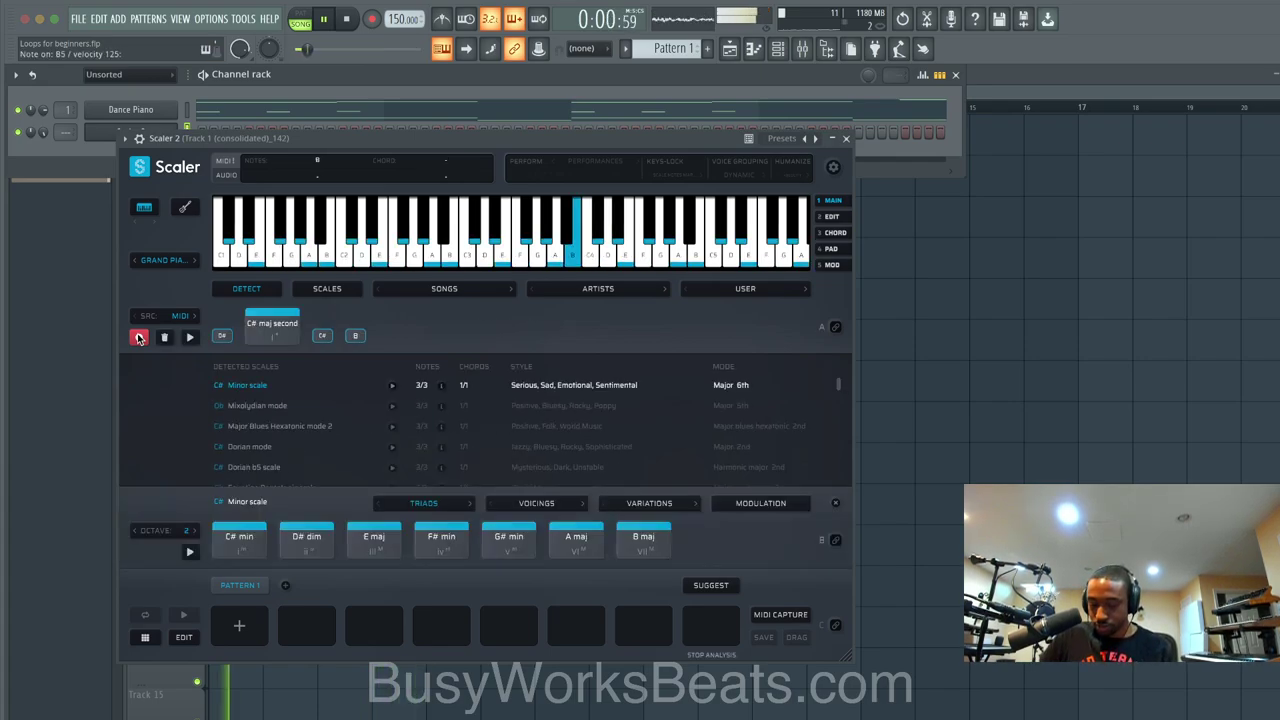
left_click(139, 337)
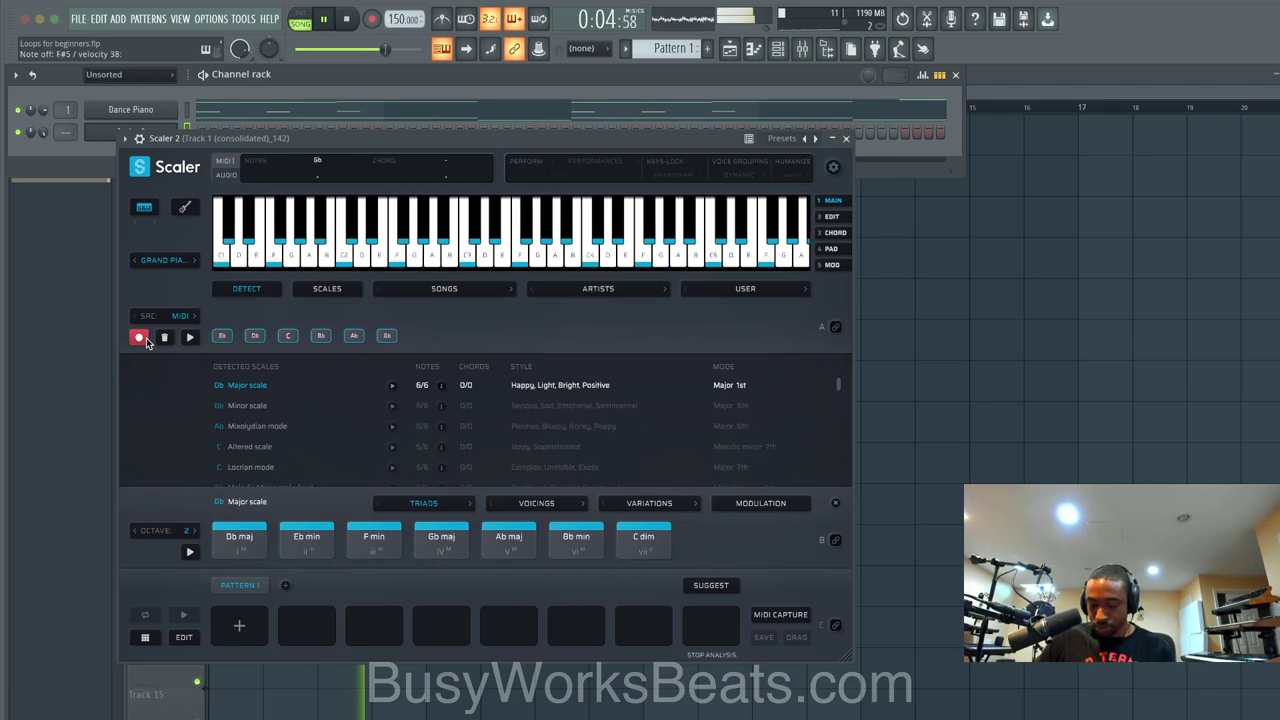
key("space")
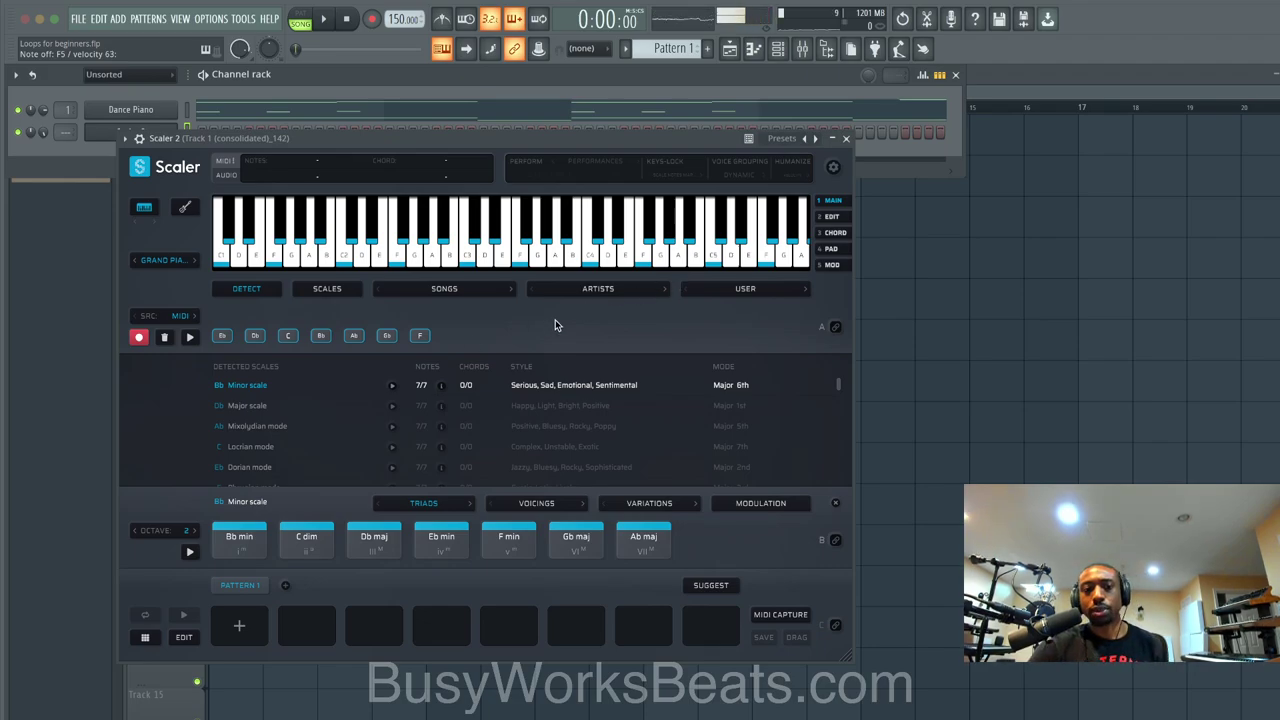
- Rename the Scaler 2 channel to 'Bbm 150BPM'
left_click(847, 139)
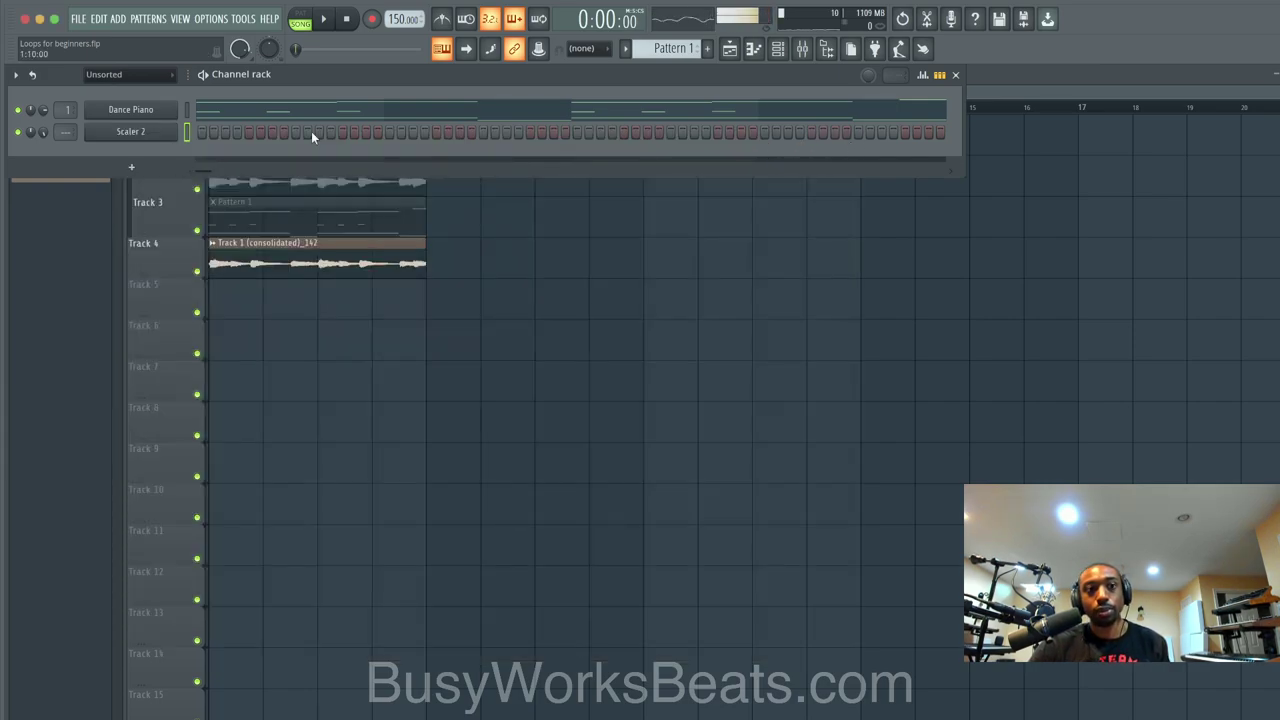
right_click(160, 140)
left_click(220, 164)
type("Bbm 150BPM")
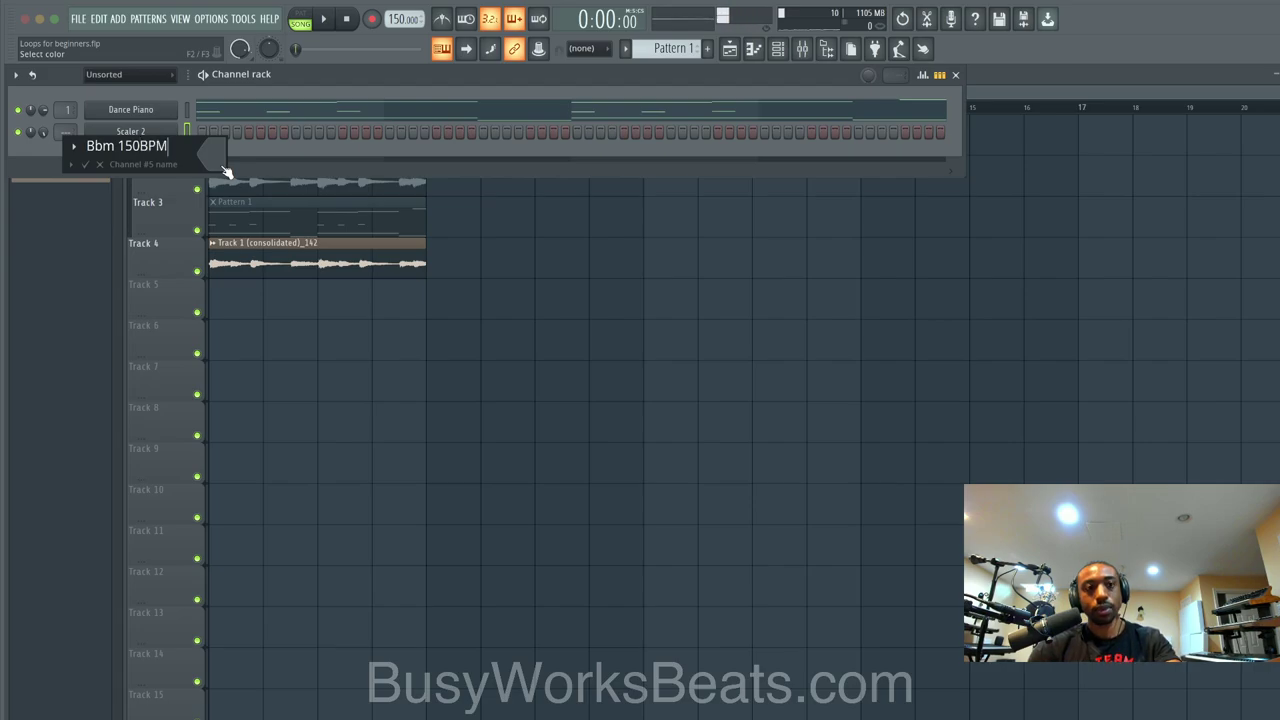
key("Return")
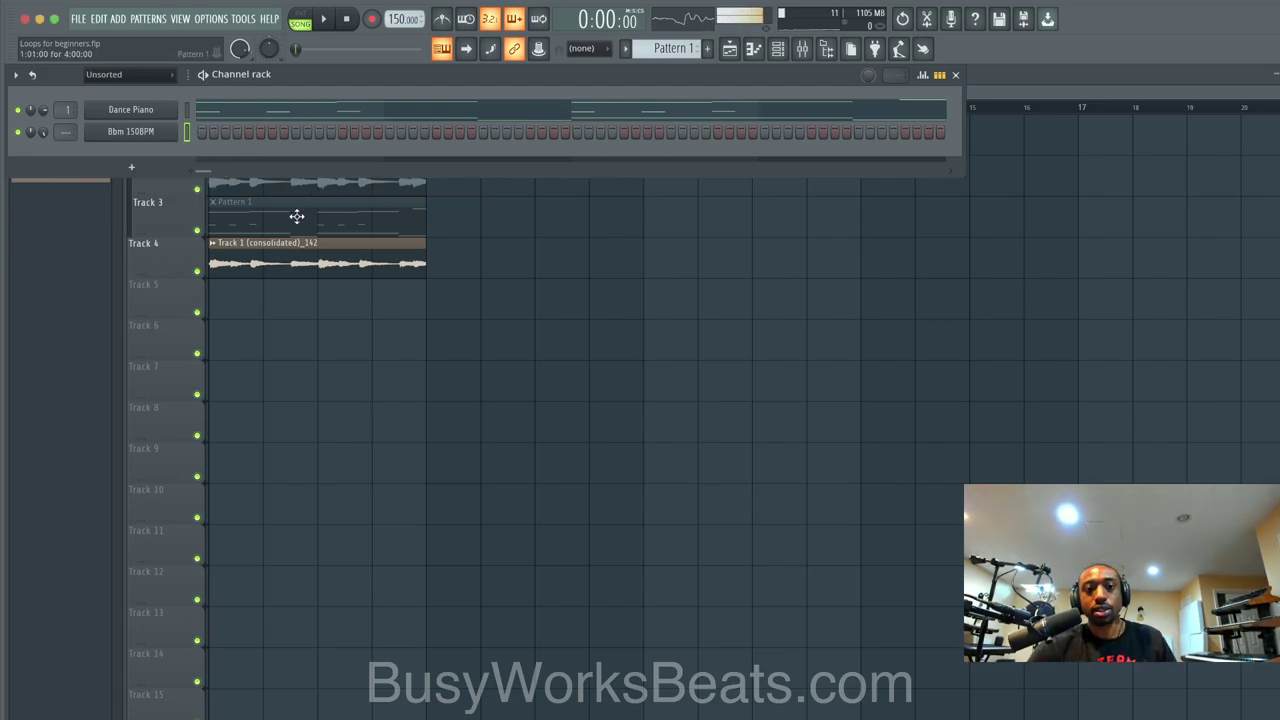
- Reset the master mixer track to defaults, removing all its effect plugins
left_click(800, 52)
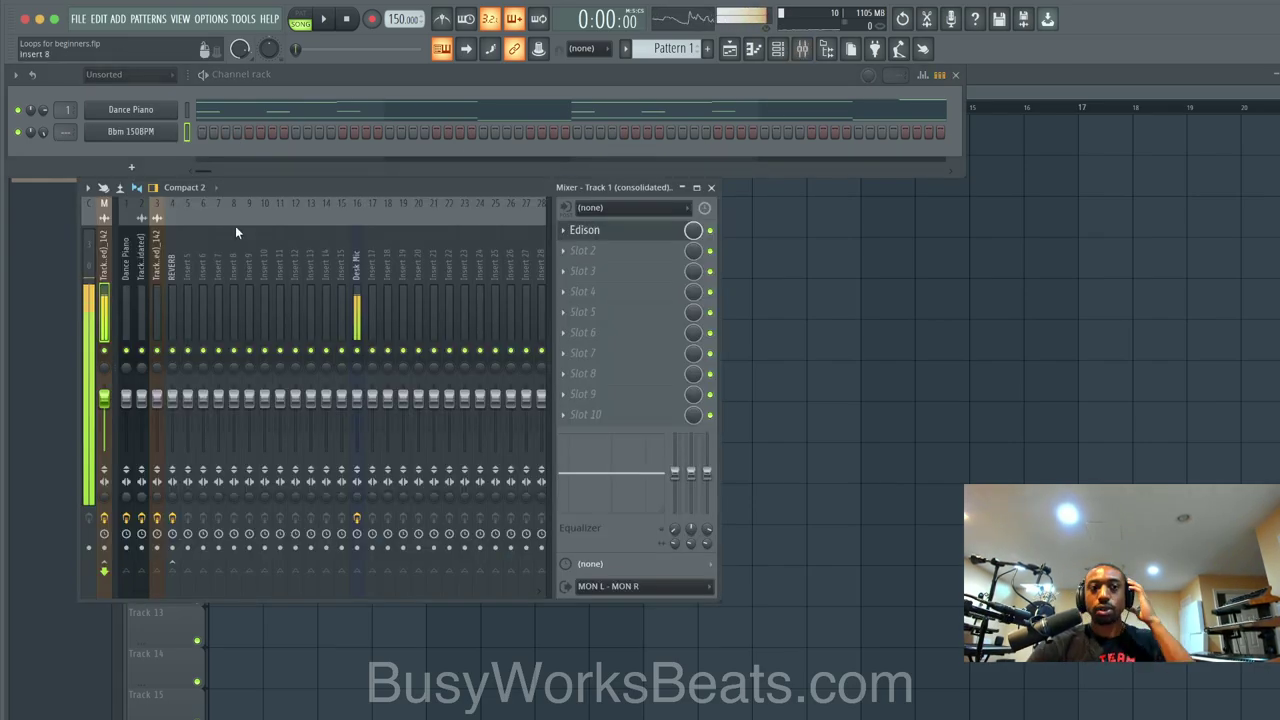
right_click(105, 245)
left_click(180, 325)
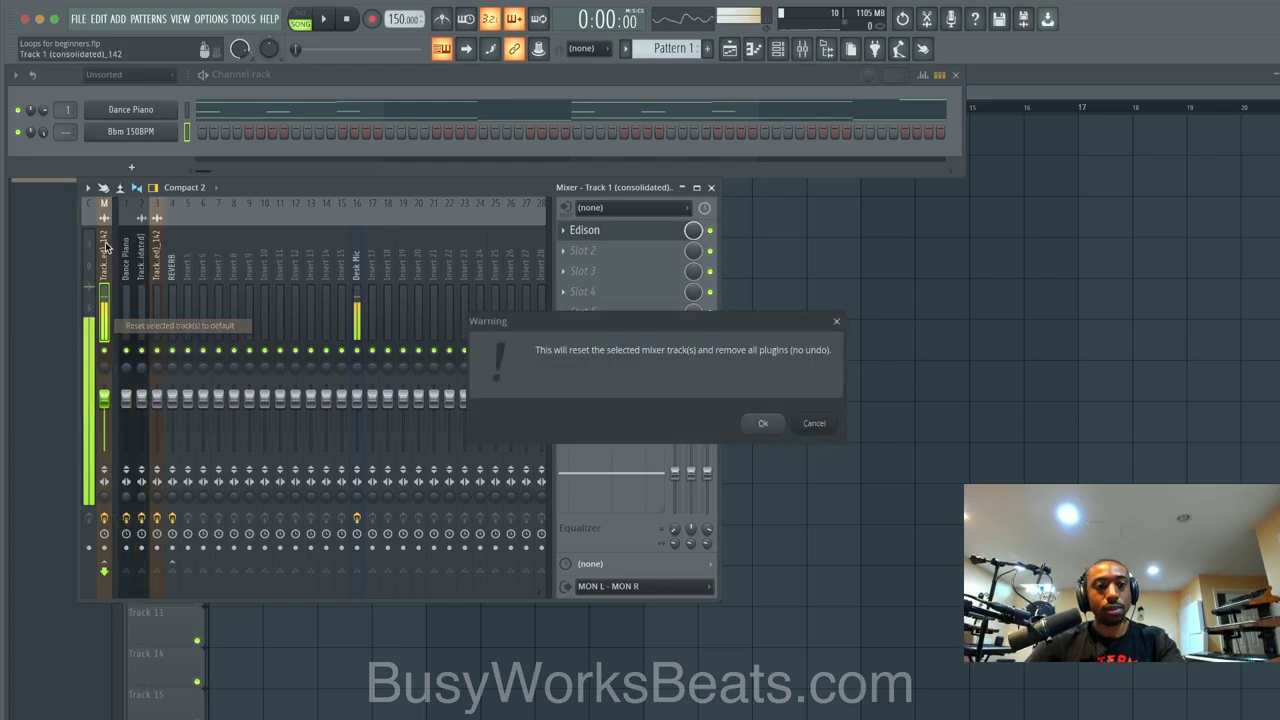
left_click(757, 420)
key("space")
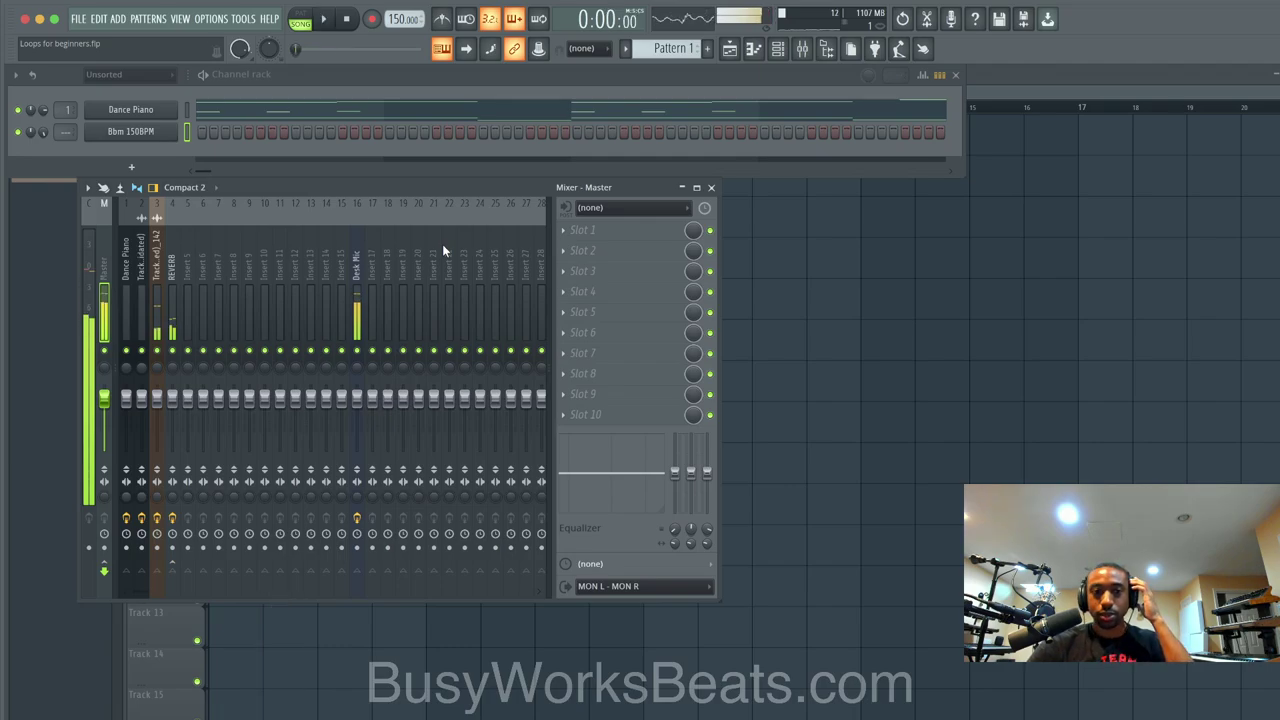
left_click(583, 229)
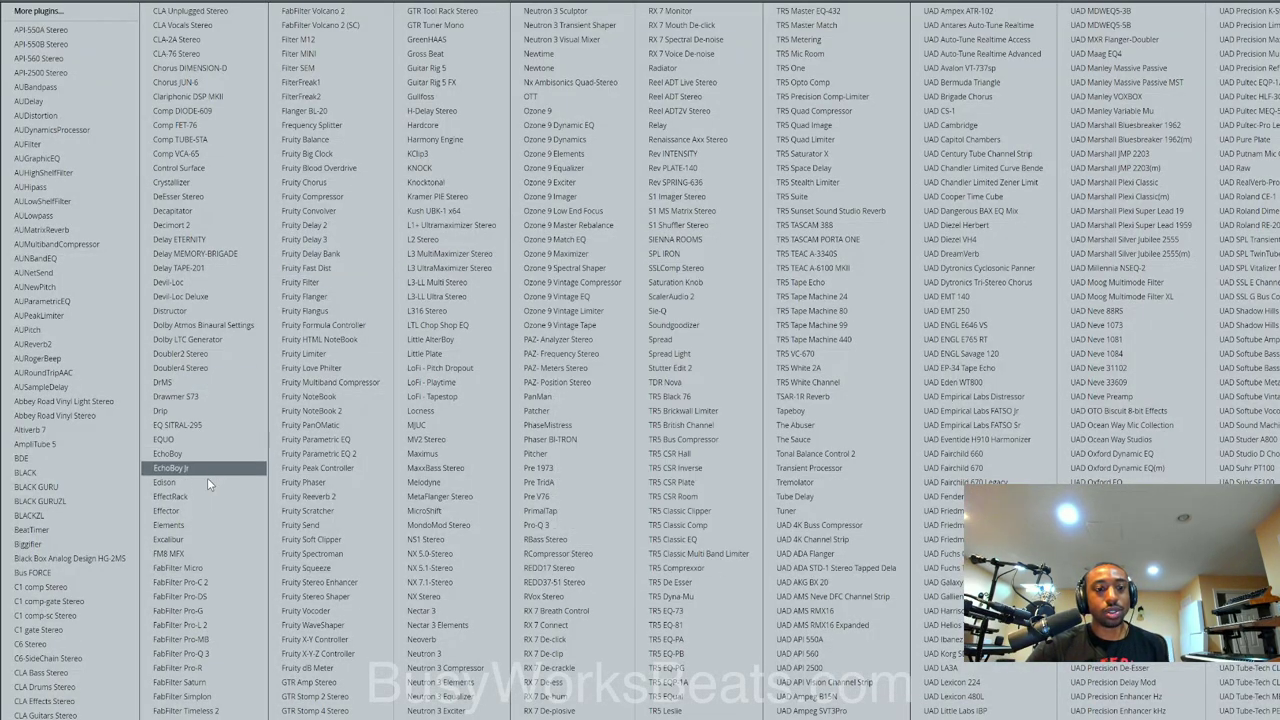
- Load Edison on the master track with its recording trigger set to ON PLAY
left_click(165, 482)
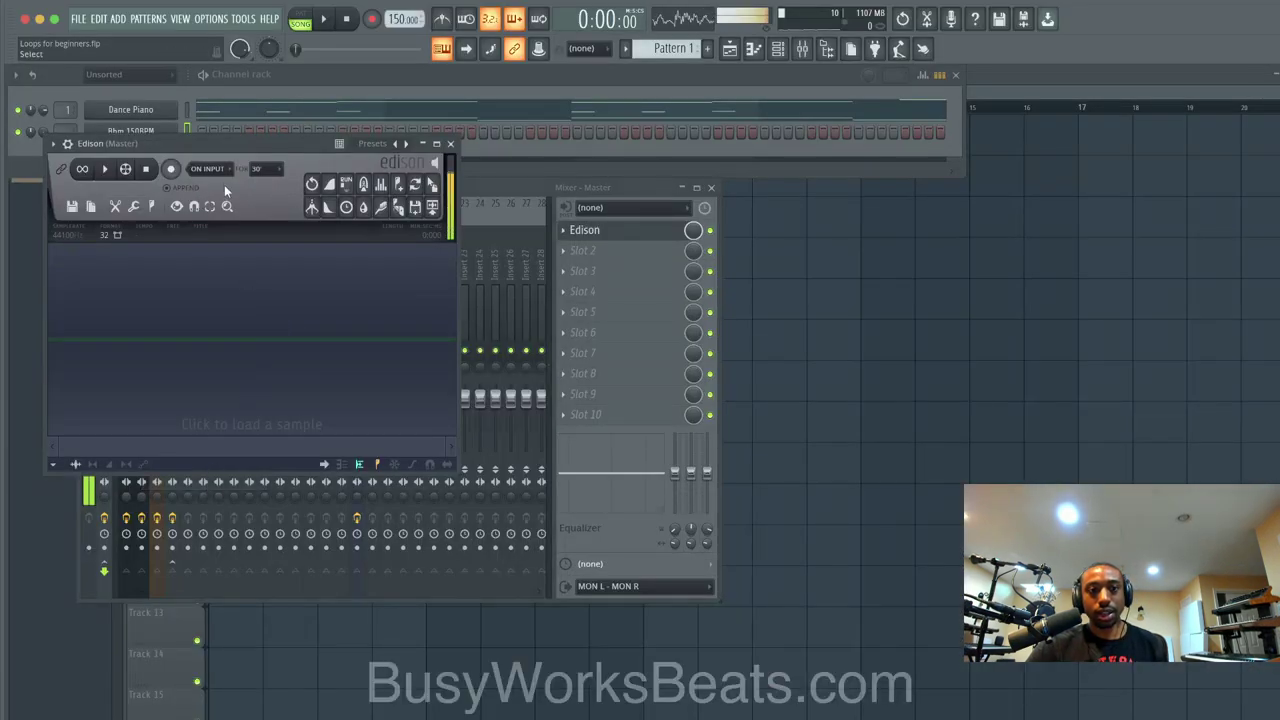
left_click(208, 168)
left_click(208, 226)
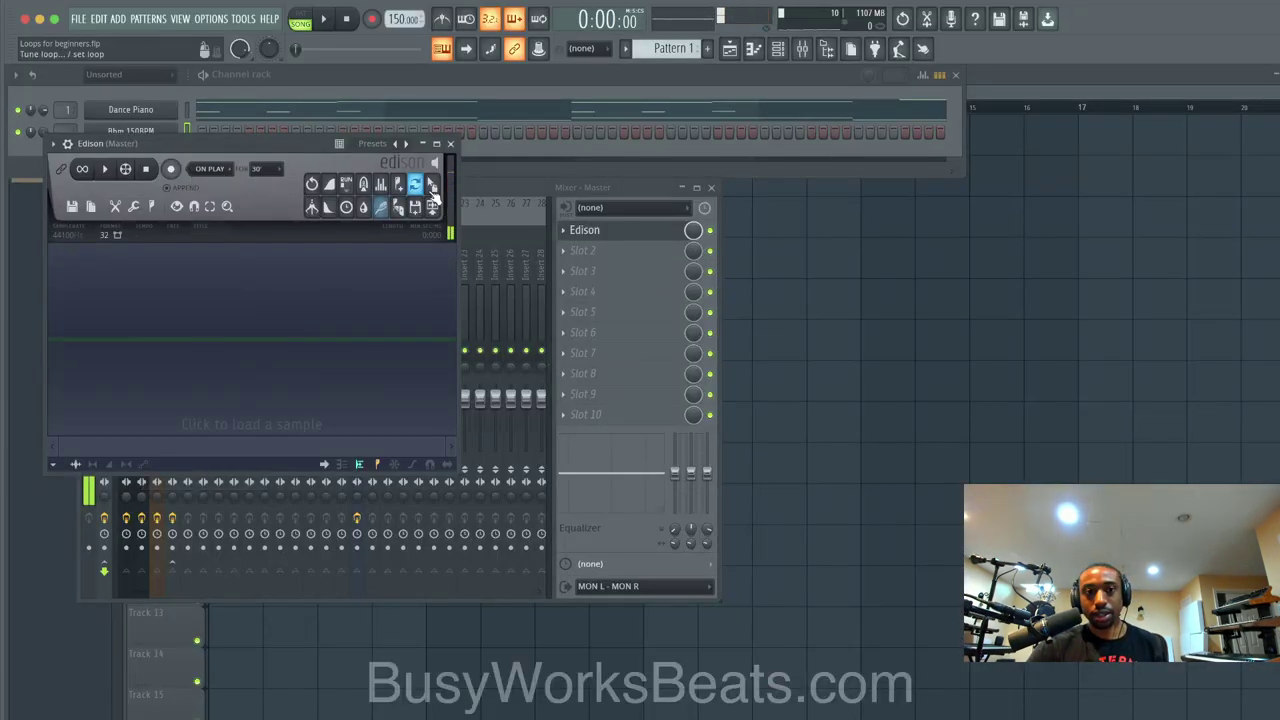
left_click(501, 188)
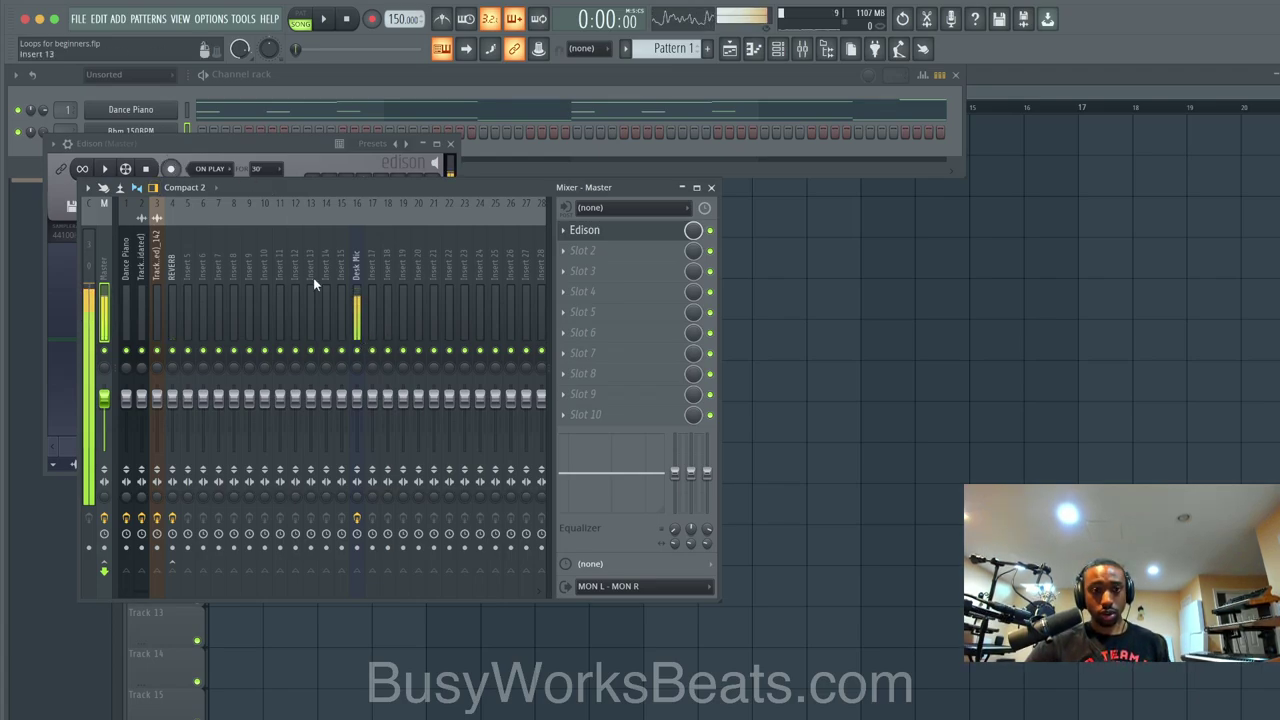
left_click(230, 143)
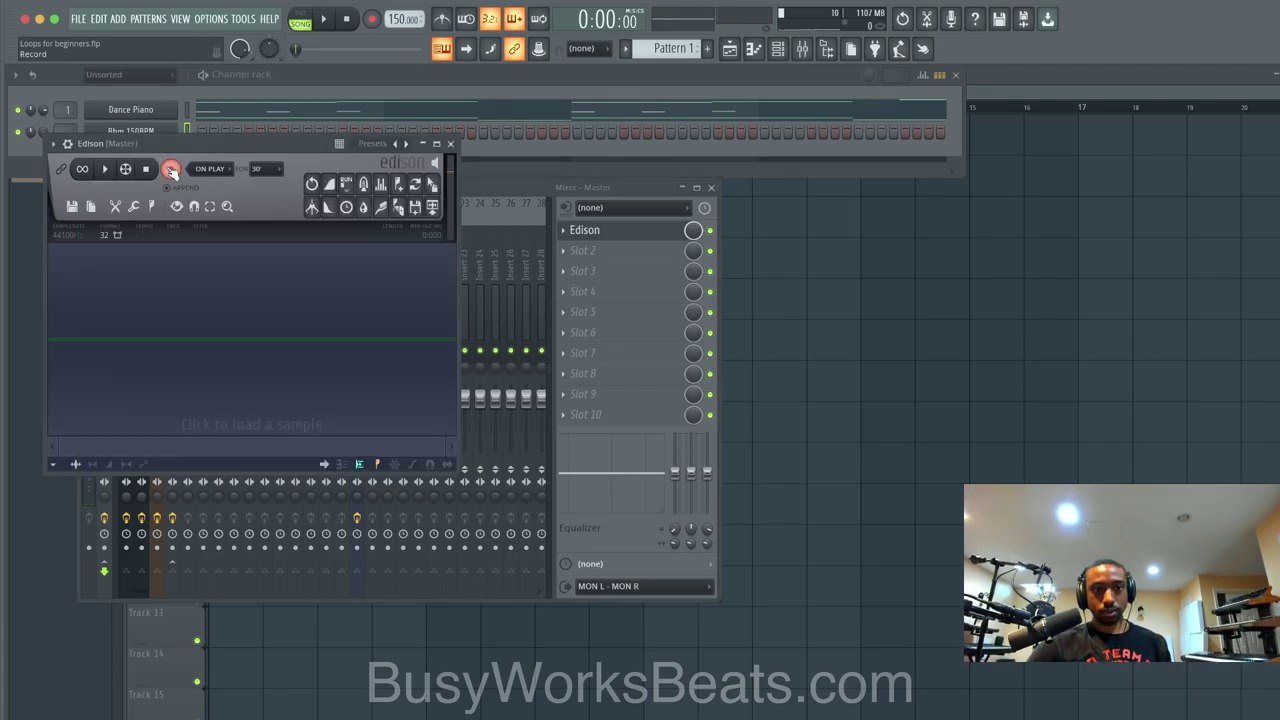
- Record a take of the playing loop into Edison, then stop recording and playback
left_click(329, 19)
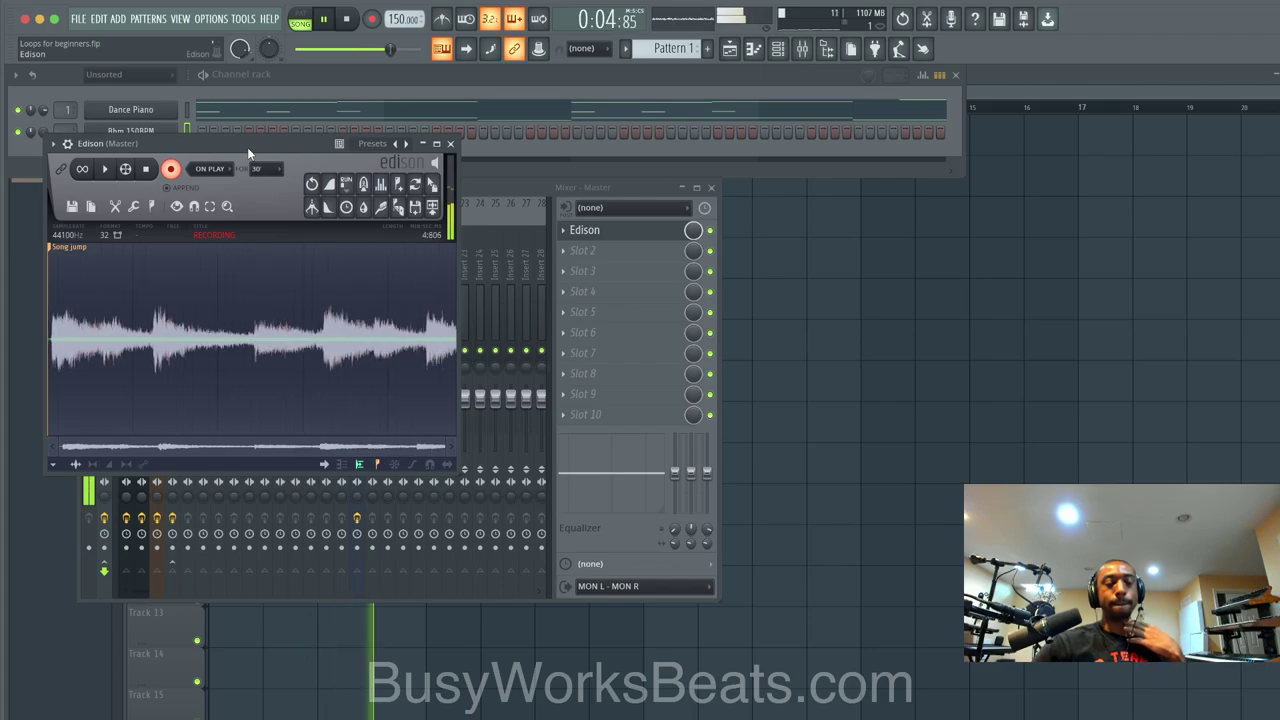
left_click(146, 167)
left_click(511, 197)
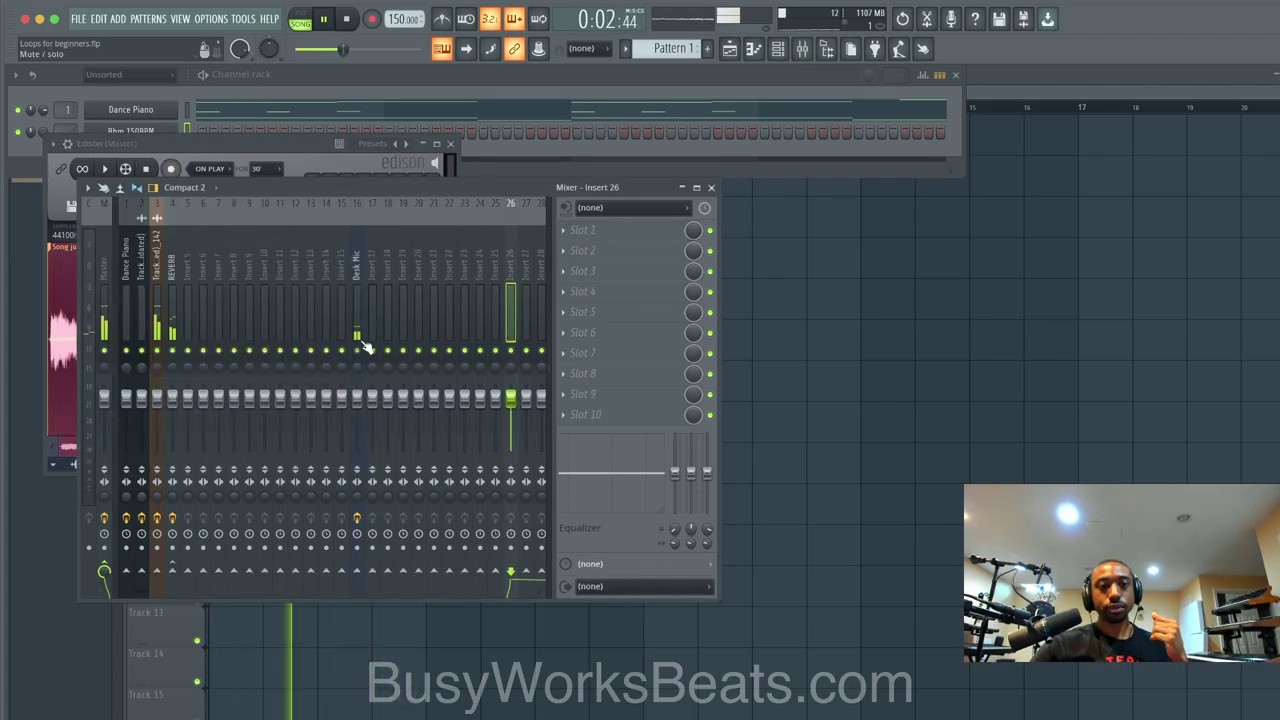
left_click(347, 21)
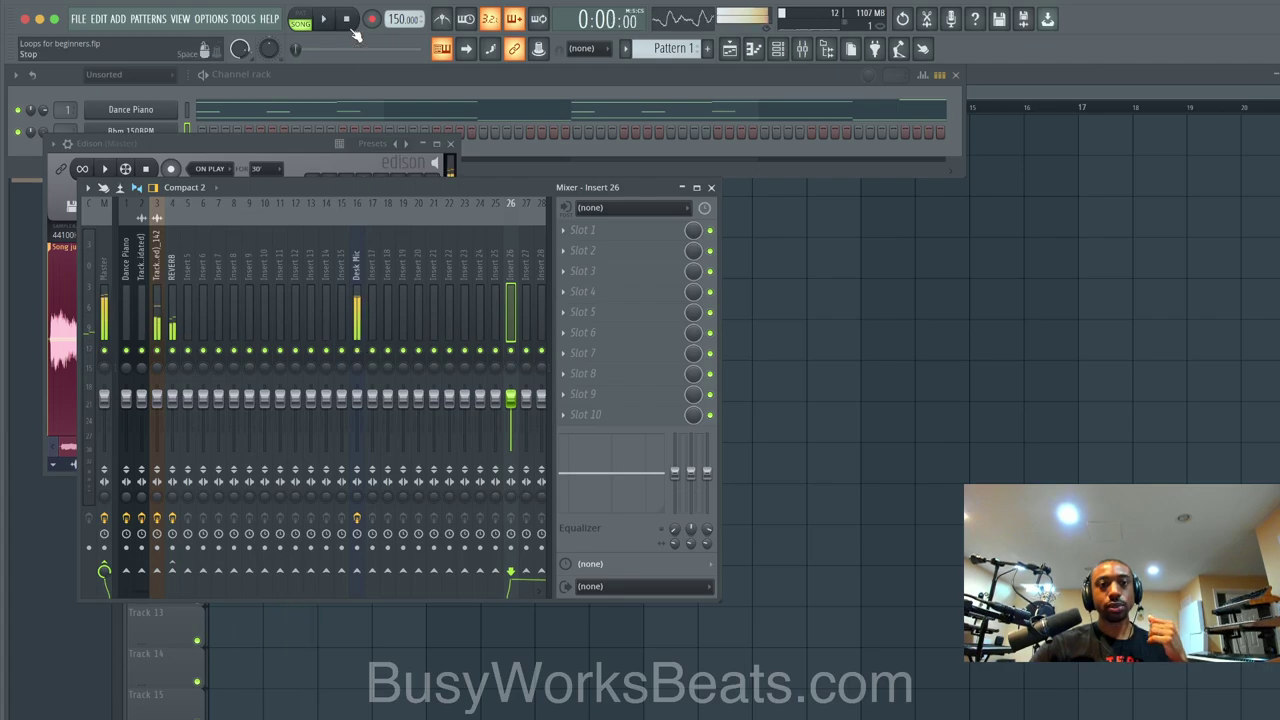
left_click(72, 203)
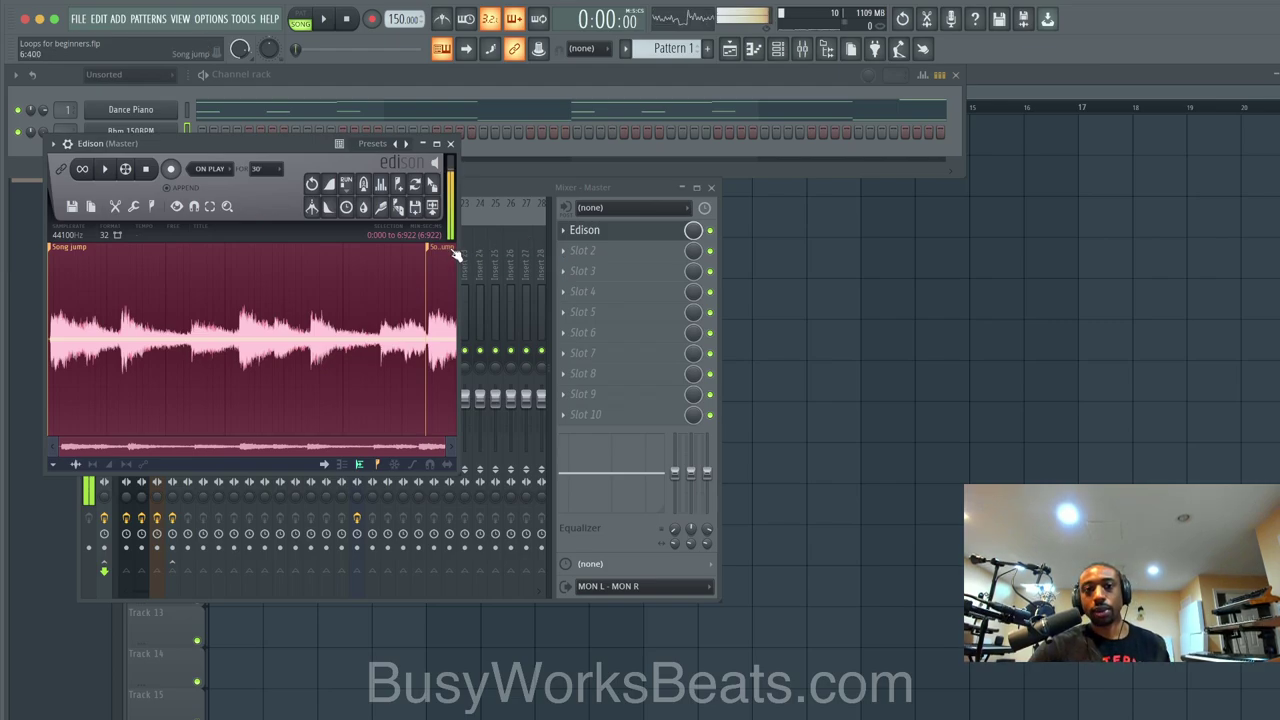
- Delete the recording's tail past the loop end and resample it to 8000 Hz
key("Delete")
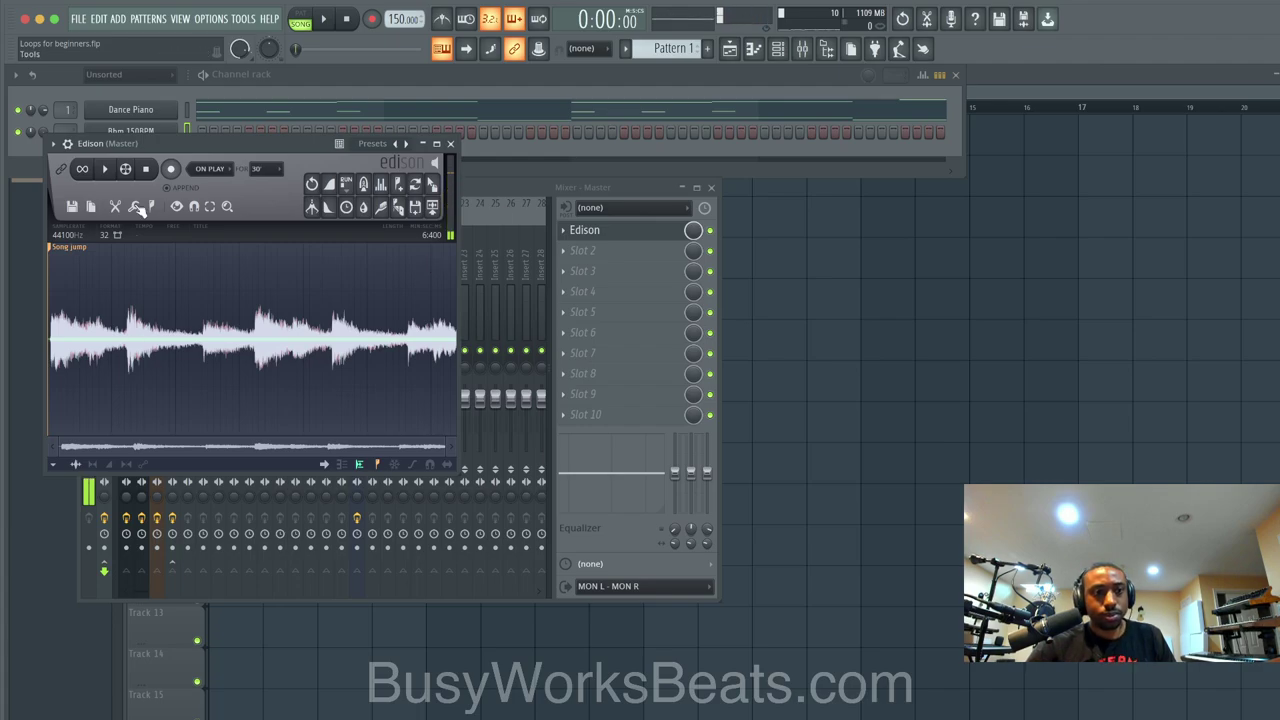
left_click(105, 169)
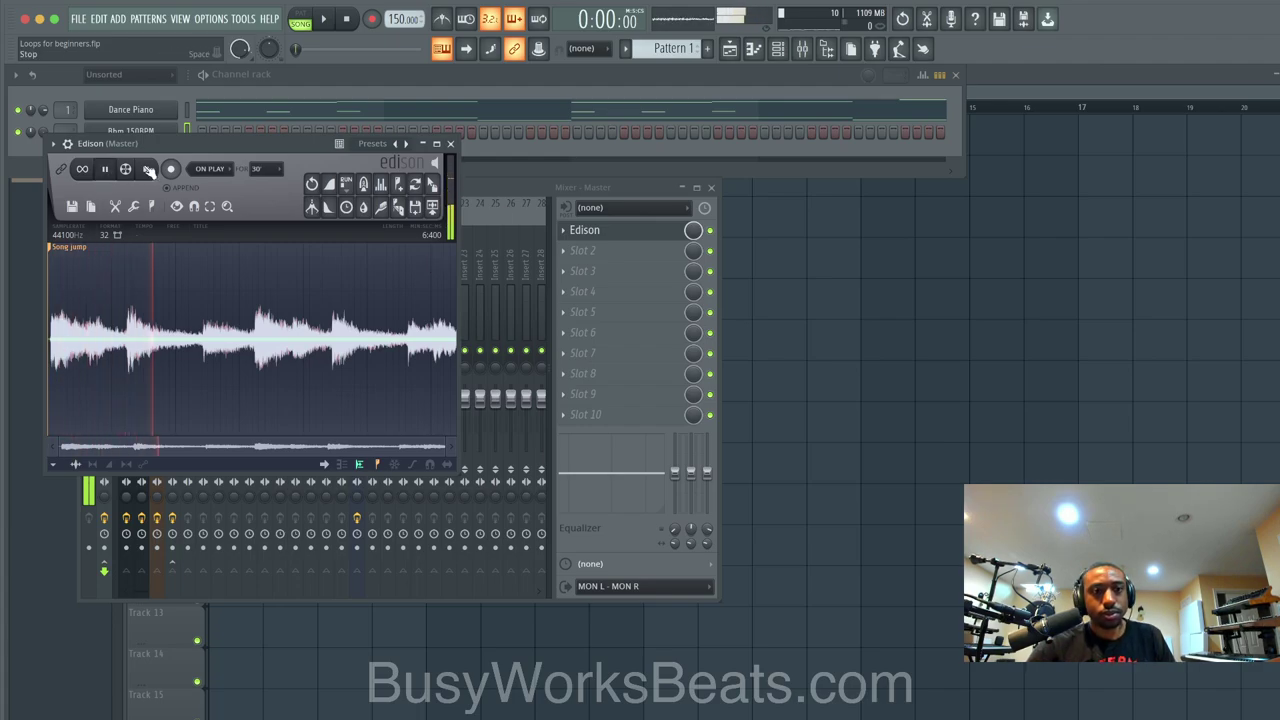
left_click(73, 236)
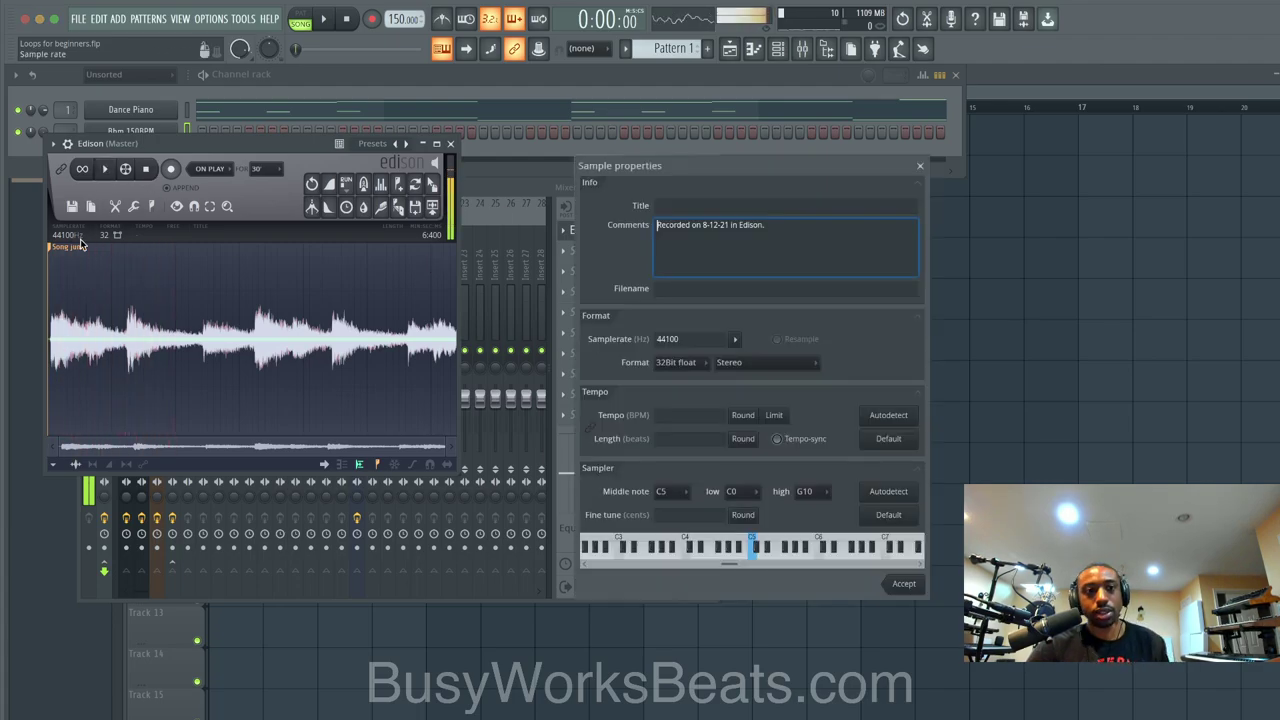
left_click(735, 340)
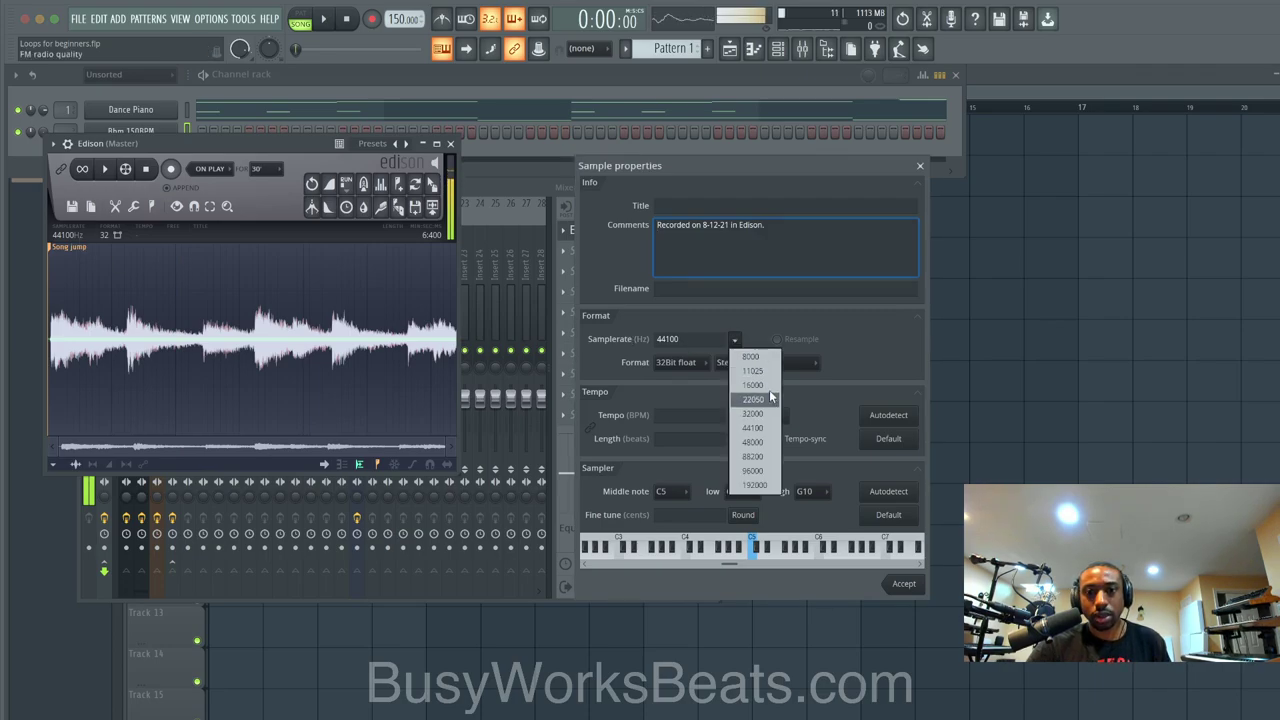
left_click(757, 360)
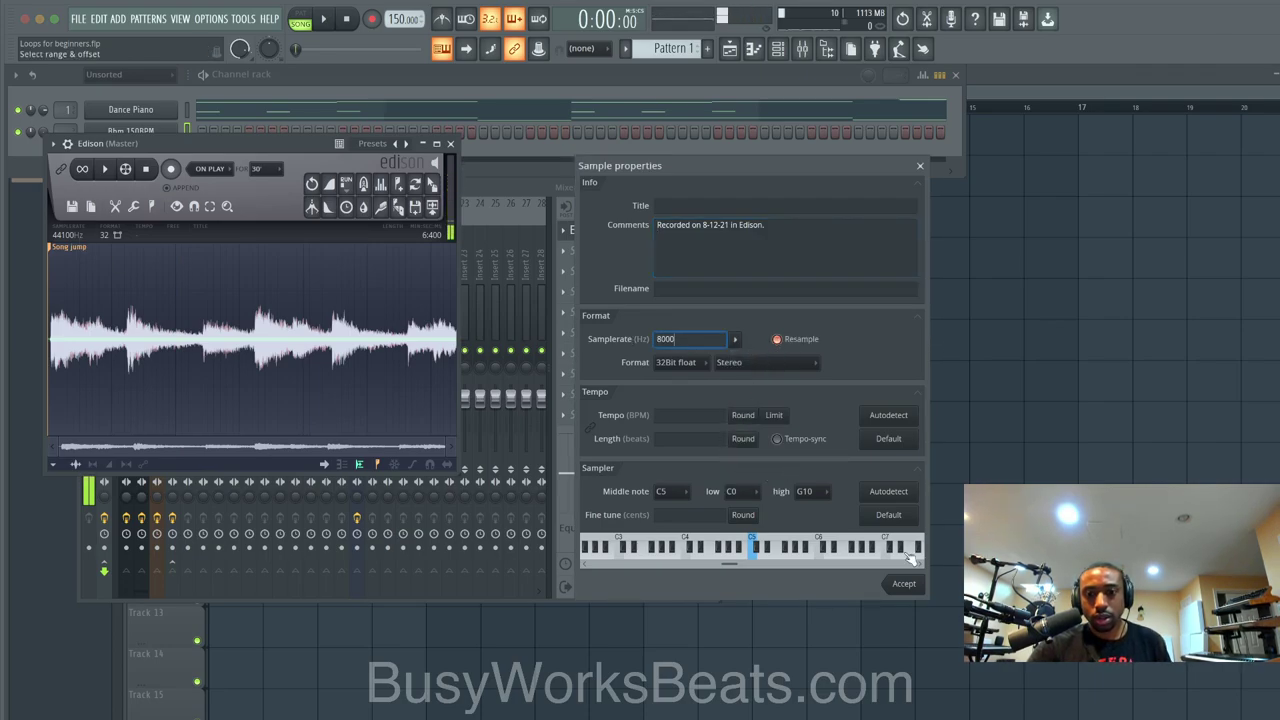
left_click(899, 582)
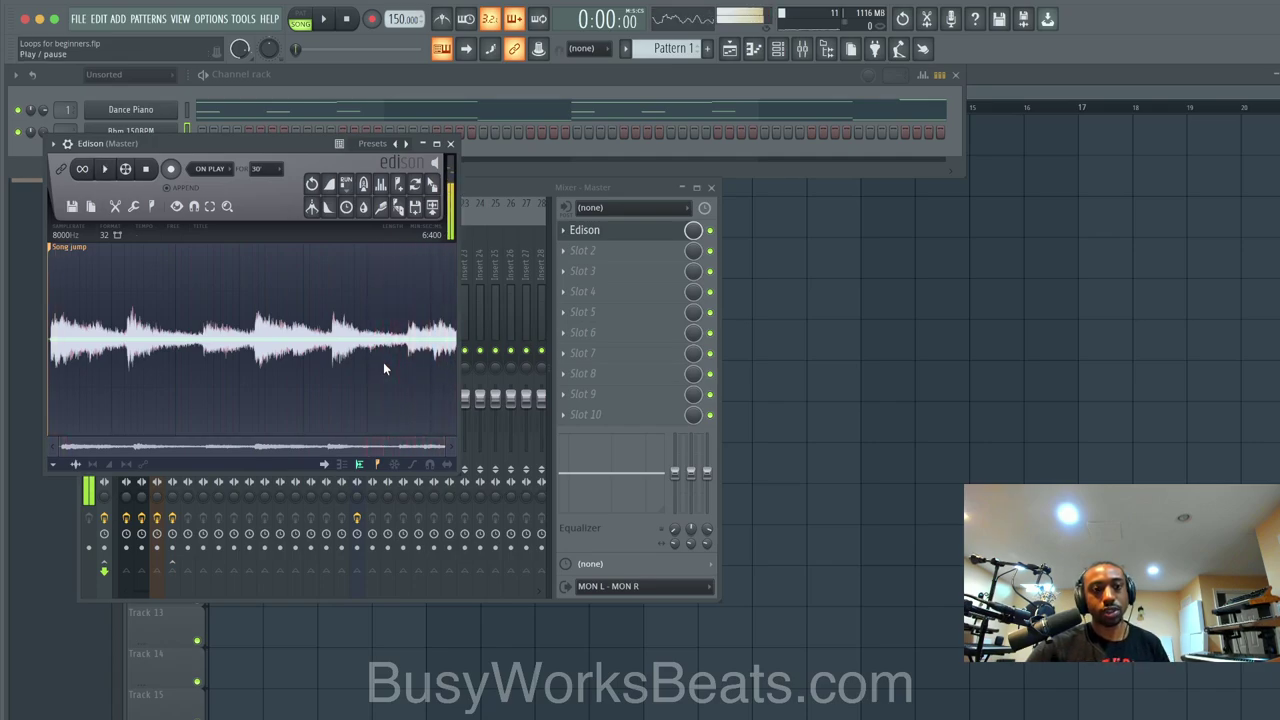
- Save Edison's recording as the WAV 'Busy Works Beats - Bbm - 150BPM - Haunted'
left_click(73, 208)
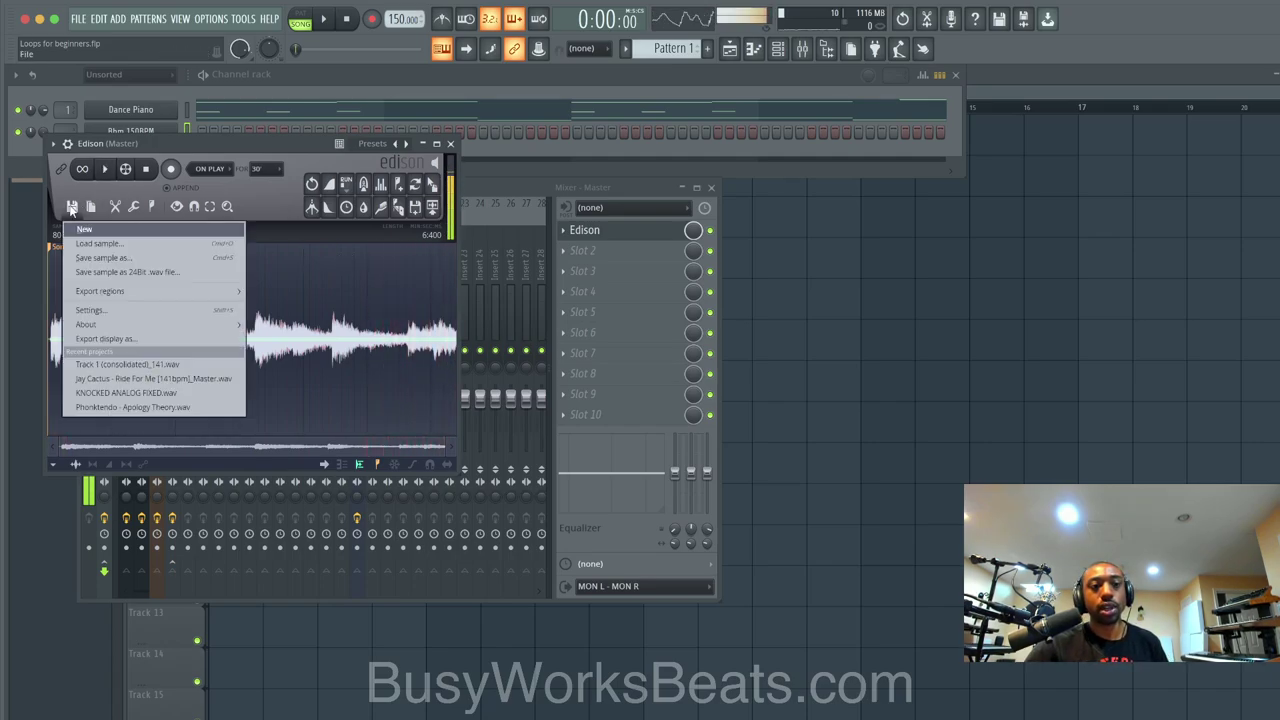
left_click(93, 258)
type("Busy Works Beats - Bbm - 150BPM -")
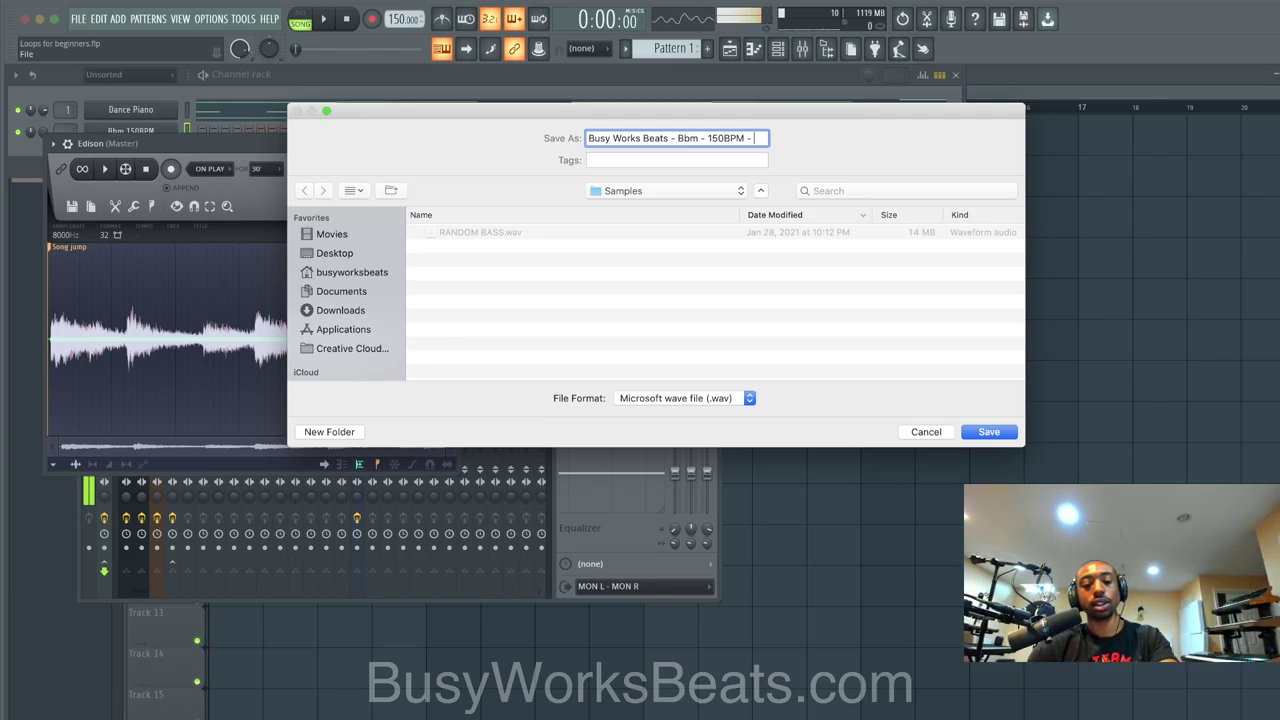
type("Haunted")
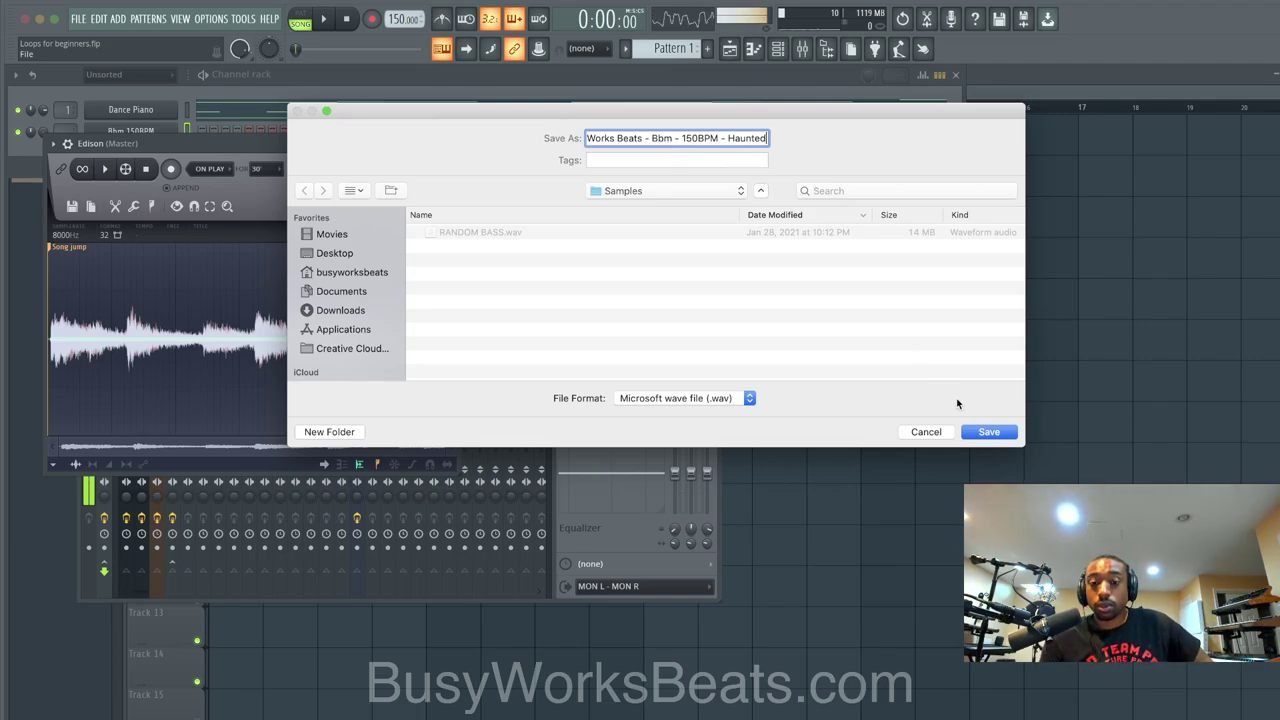
left_click(988, 432)
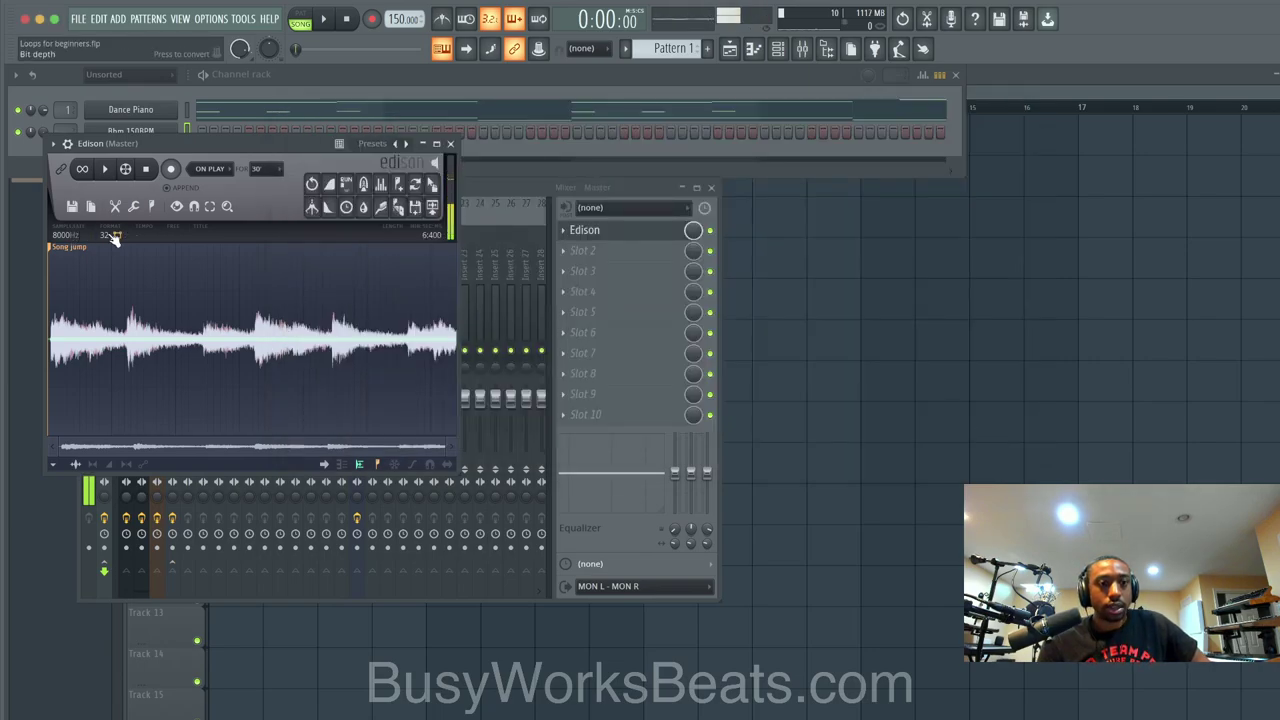
- Lower the sample's bit depth from 32 to 16 and overwrite the Haunted WAV
scroll(112, 244, "down", 2)
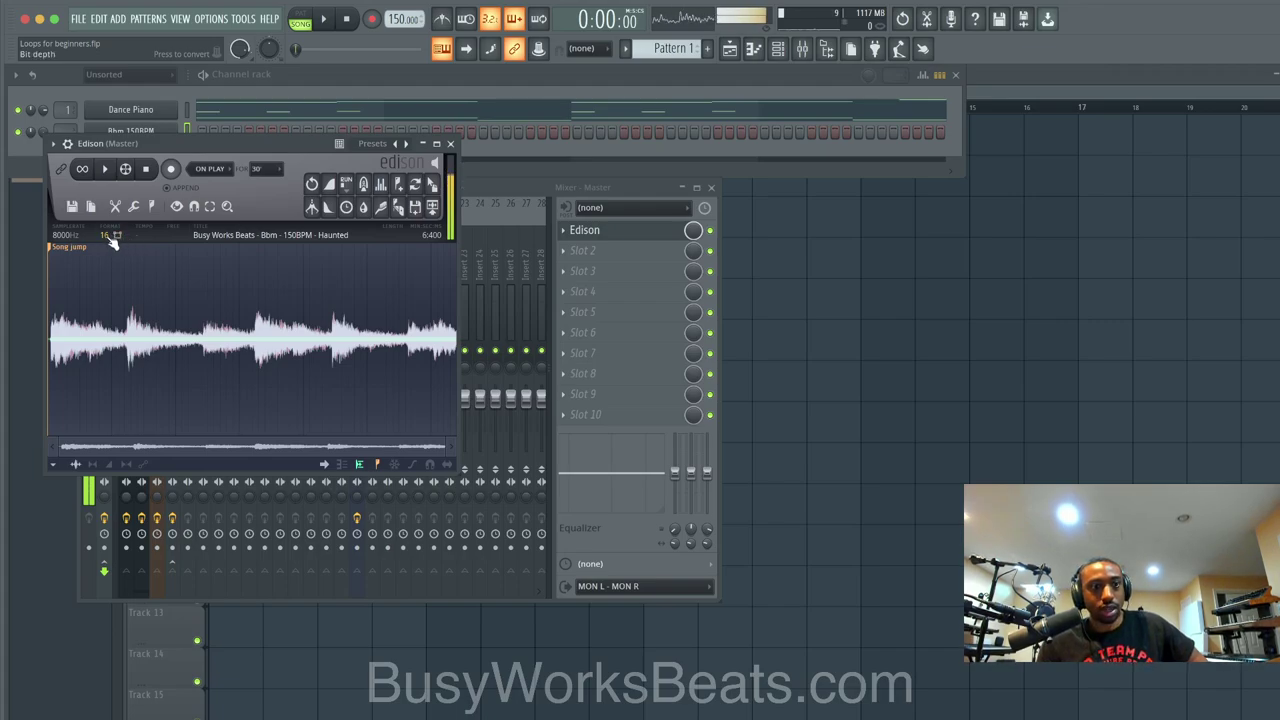
left_click(72, 206)
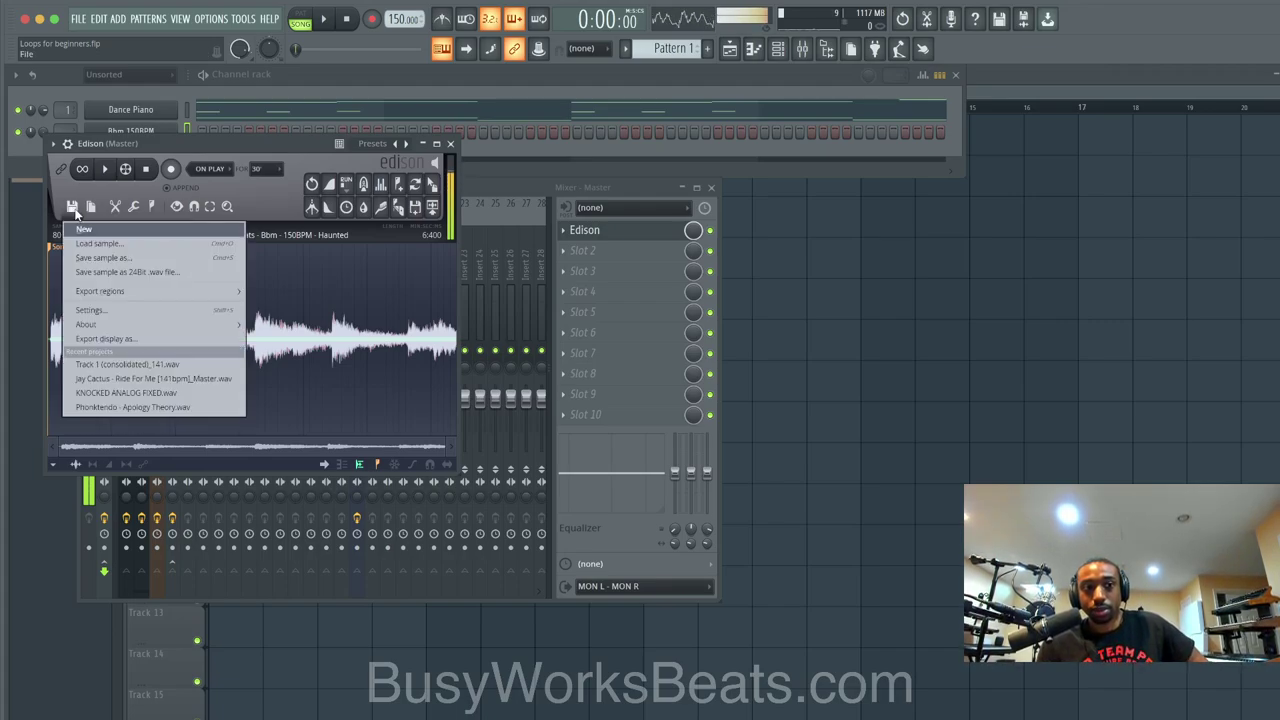
left_click(112, 252)
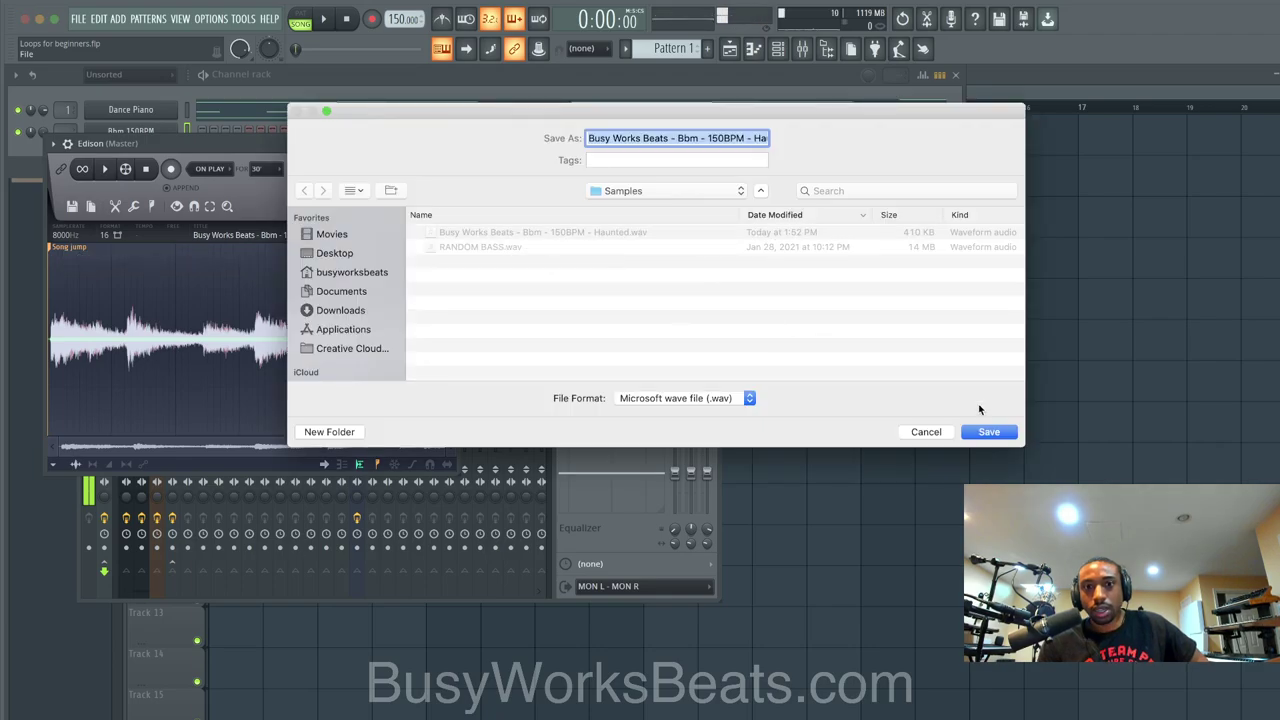
left_click(988, 432)
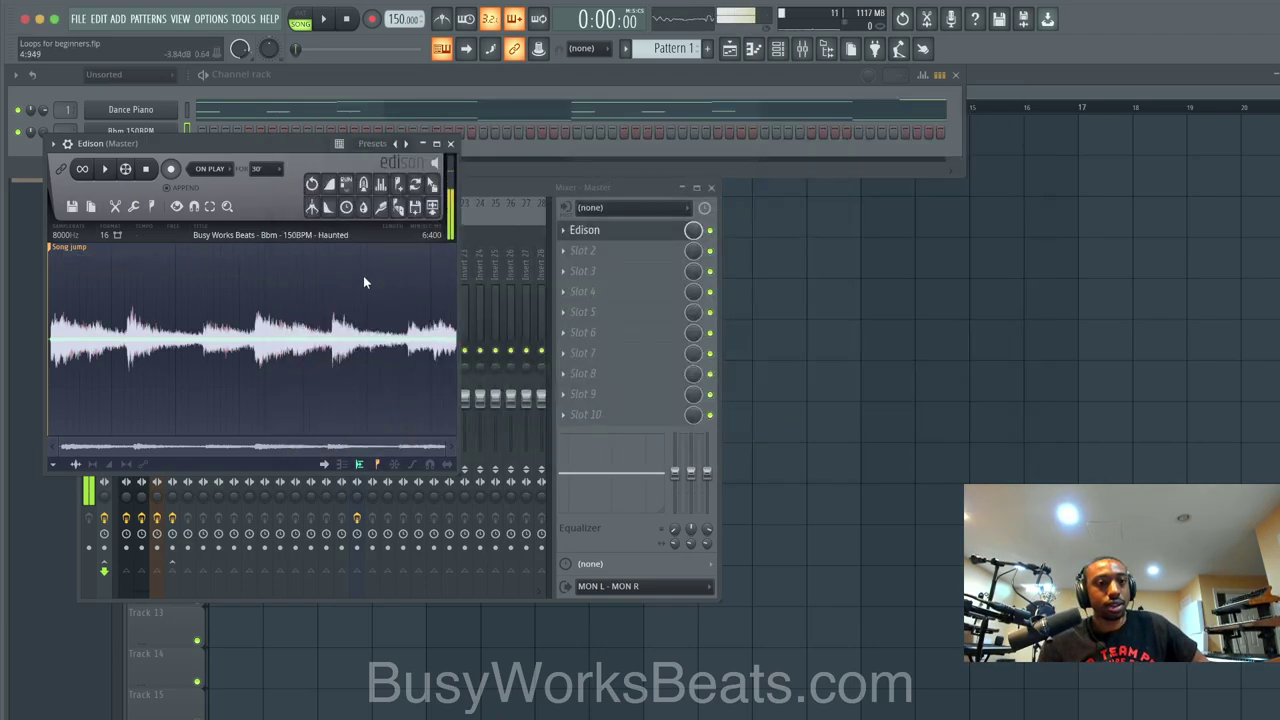
- Start a song WAV export to the Desktop named 'Busy Works Beats 150BPM Haunted'
left_click(450, 143)
left_click(711, 187)
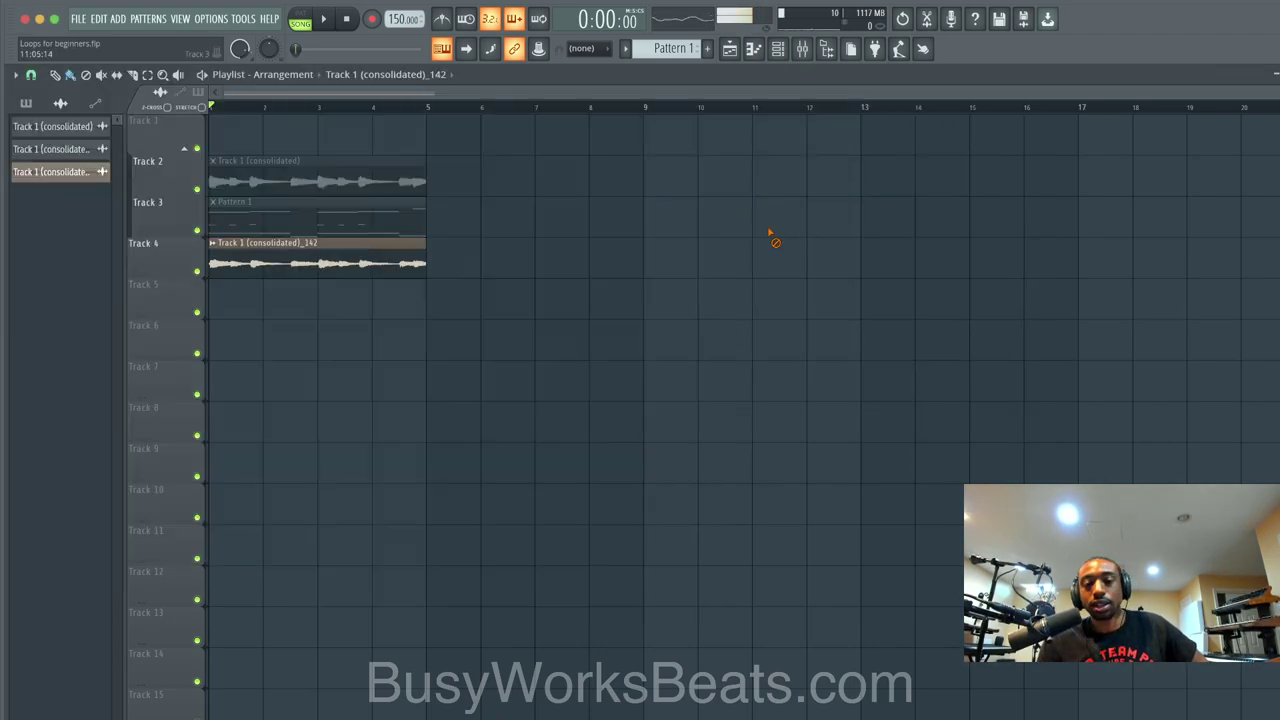
left_click(80, 19)
mouse_move(94, 149)
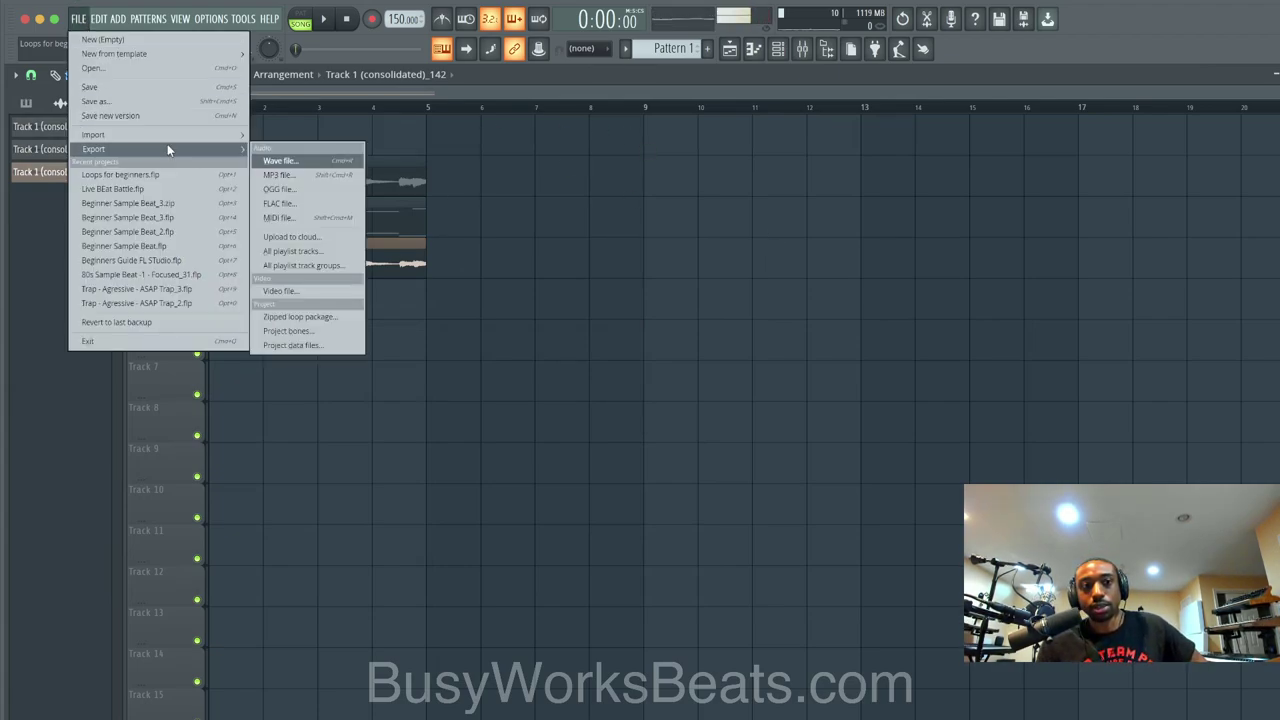
left_click(318, 160)
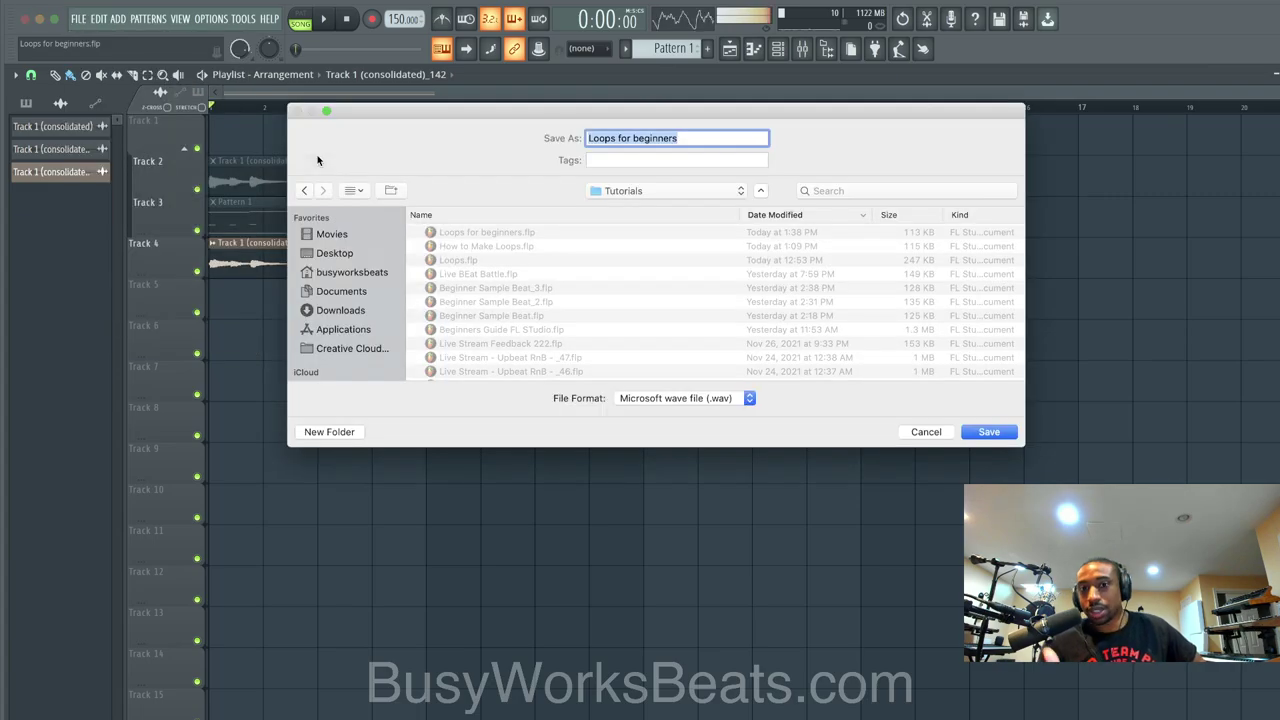
left_click(380, 255)
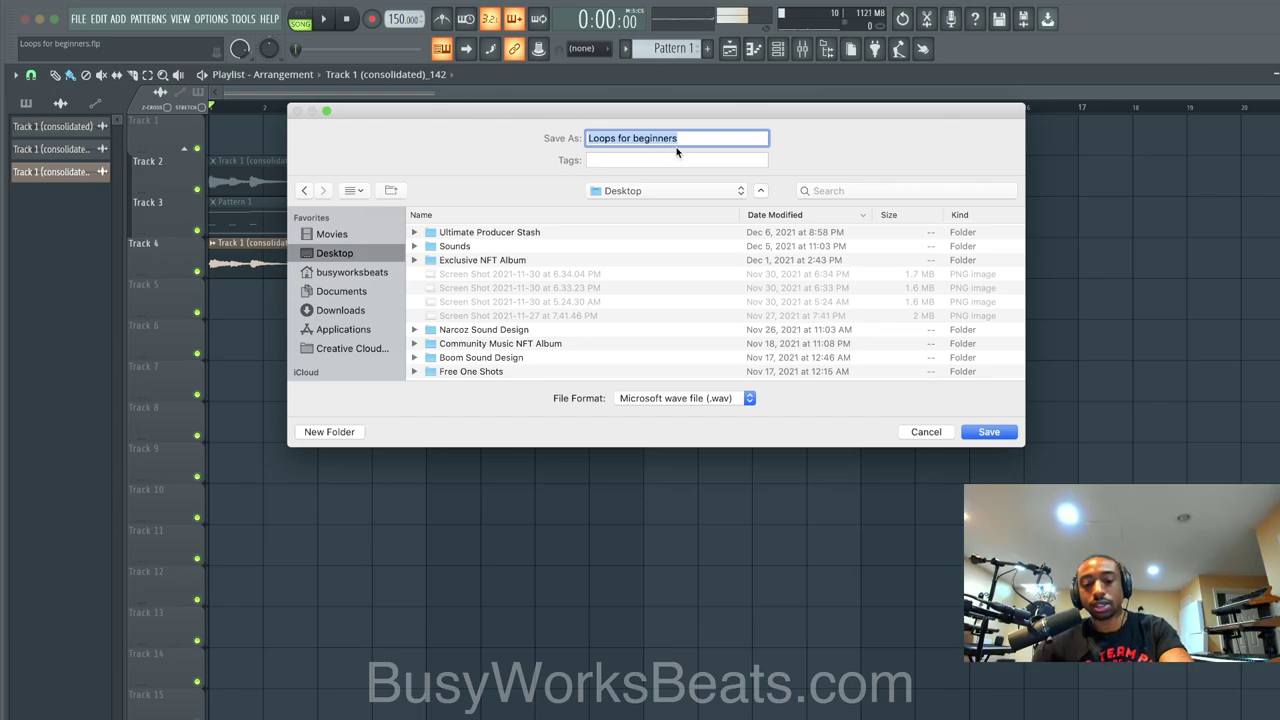
type("Busy Works Beats - Bbm - 150B")
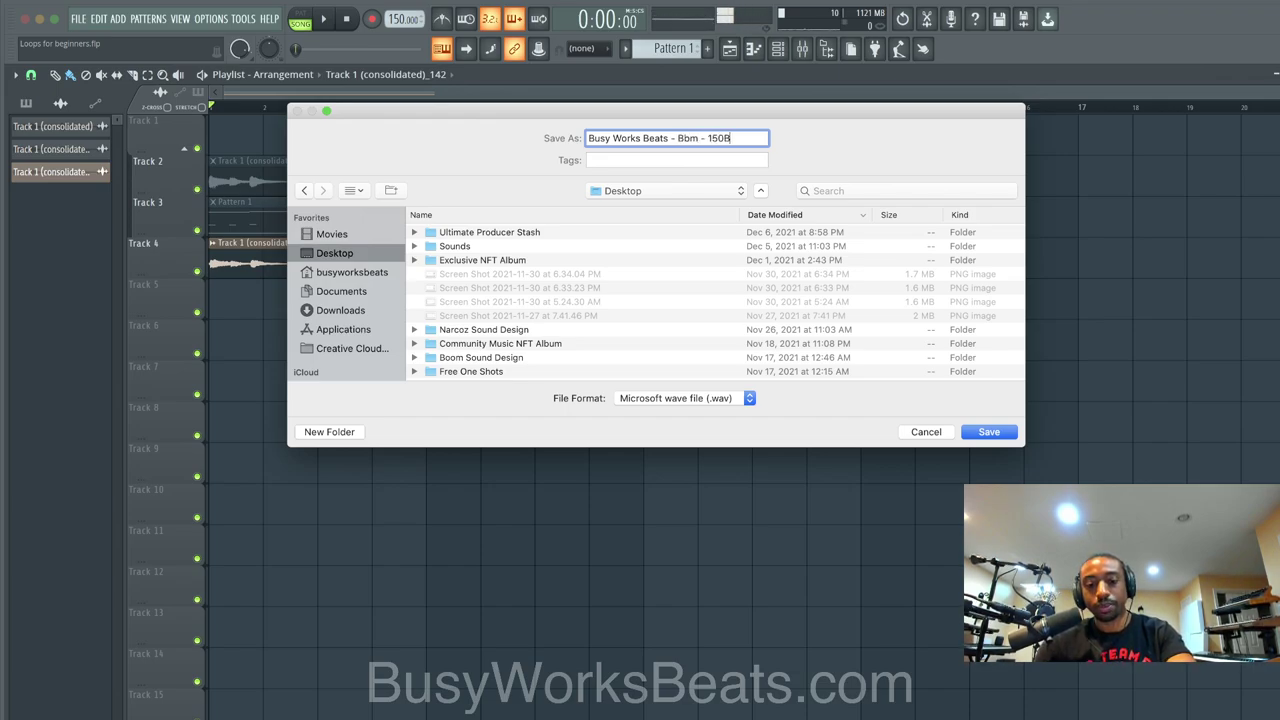
type("aunted")
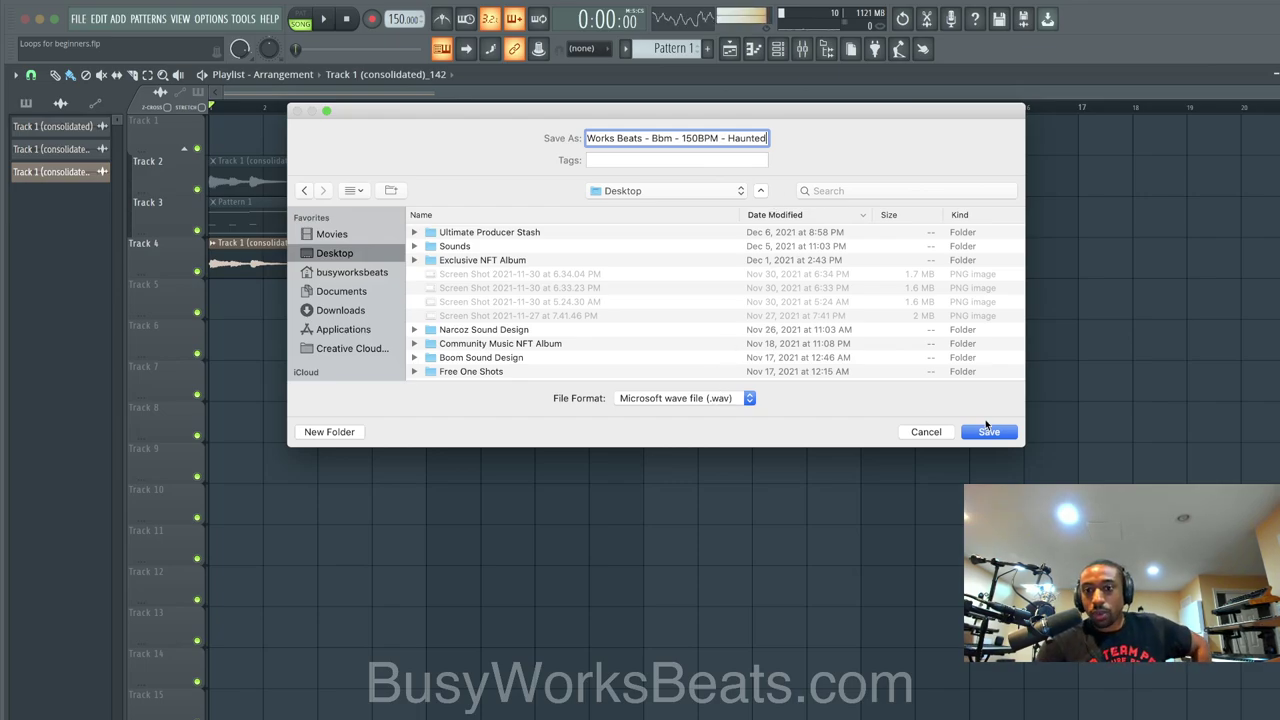
- Review the render options, keeping Full song mode, and close them without exporting
left_click(988, 431)
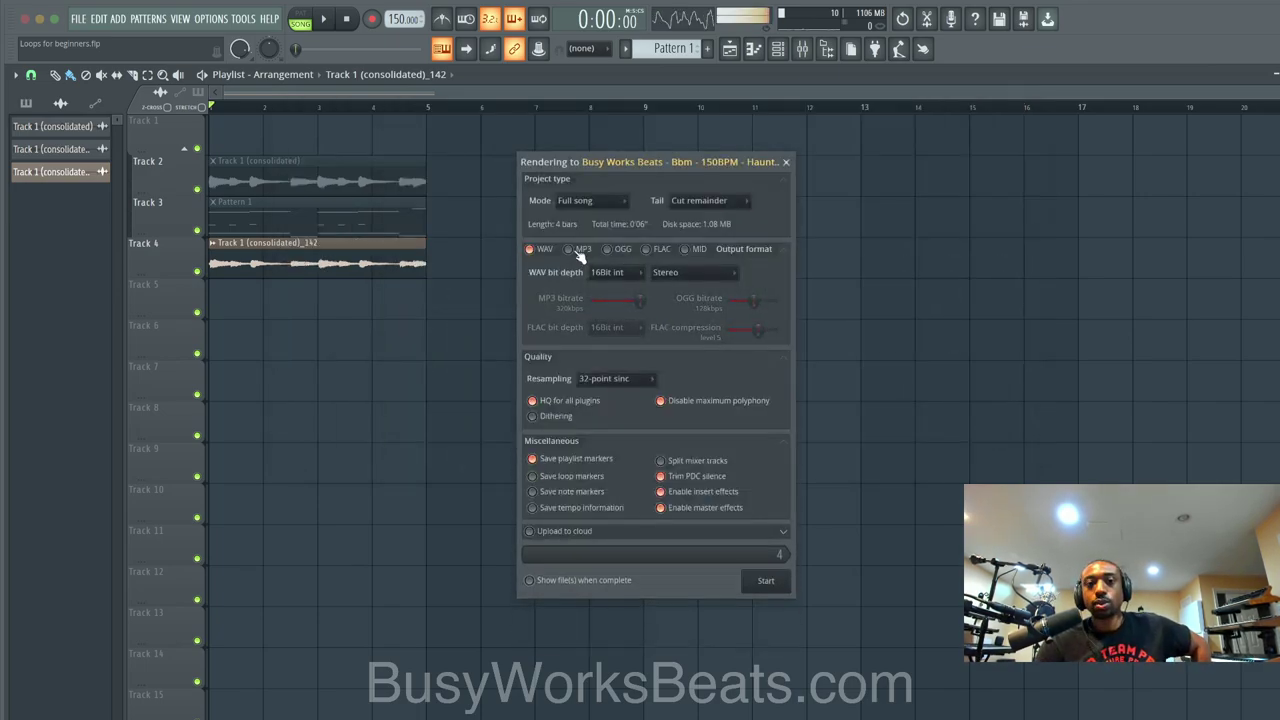
left_click(708, 204)
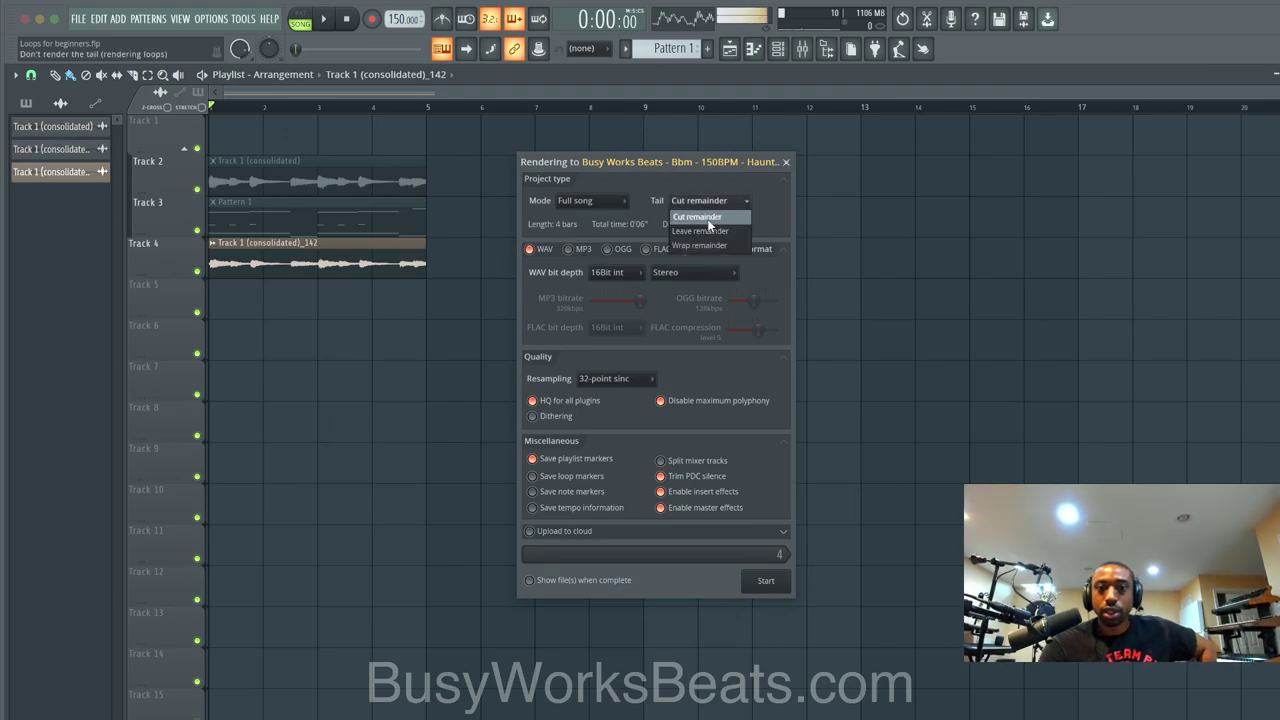
left_click(575, 216)
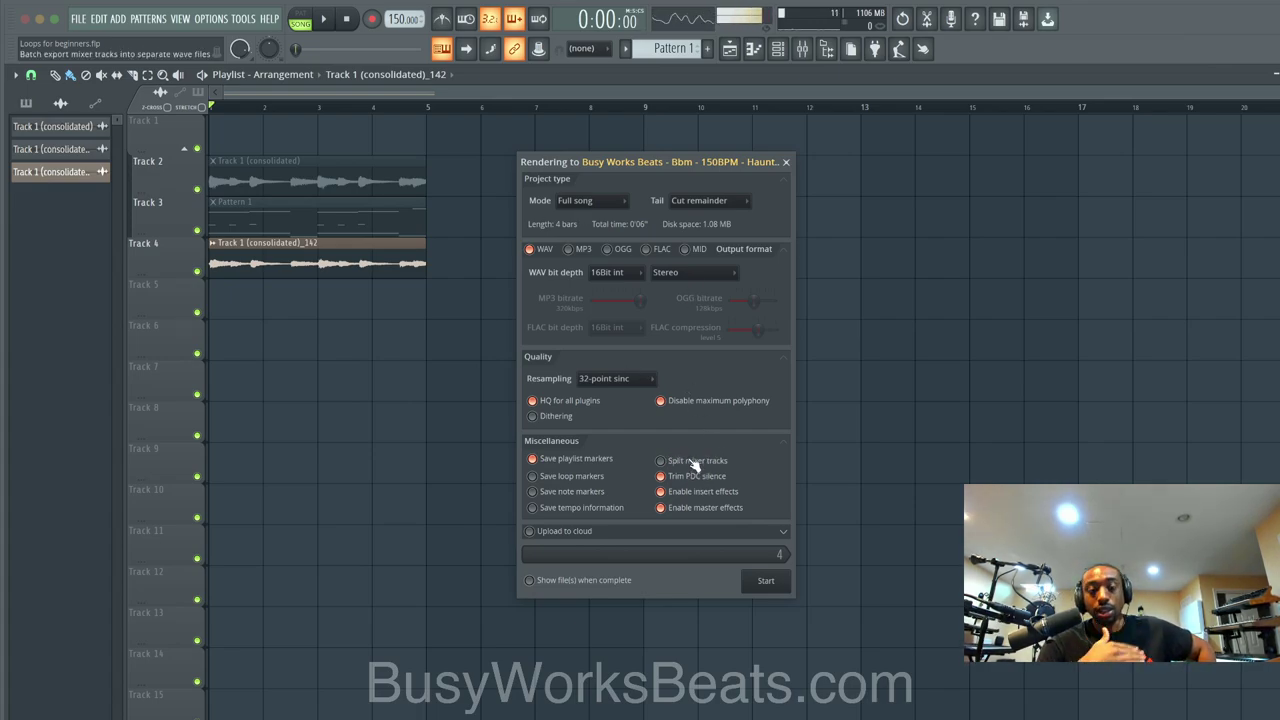
left_click(694, 462)
left_click(694, 462)
left_click(788, 162)
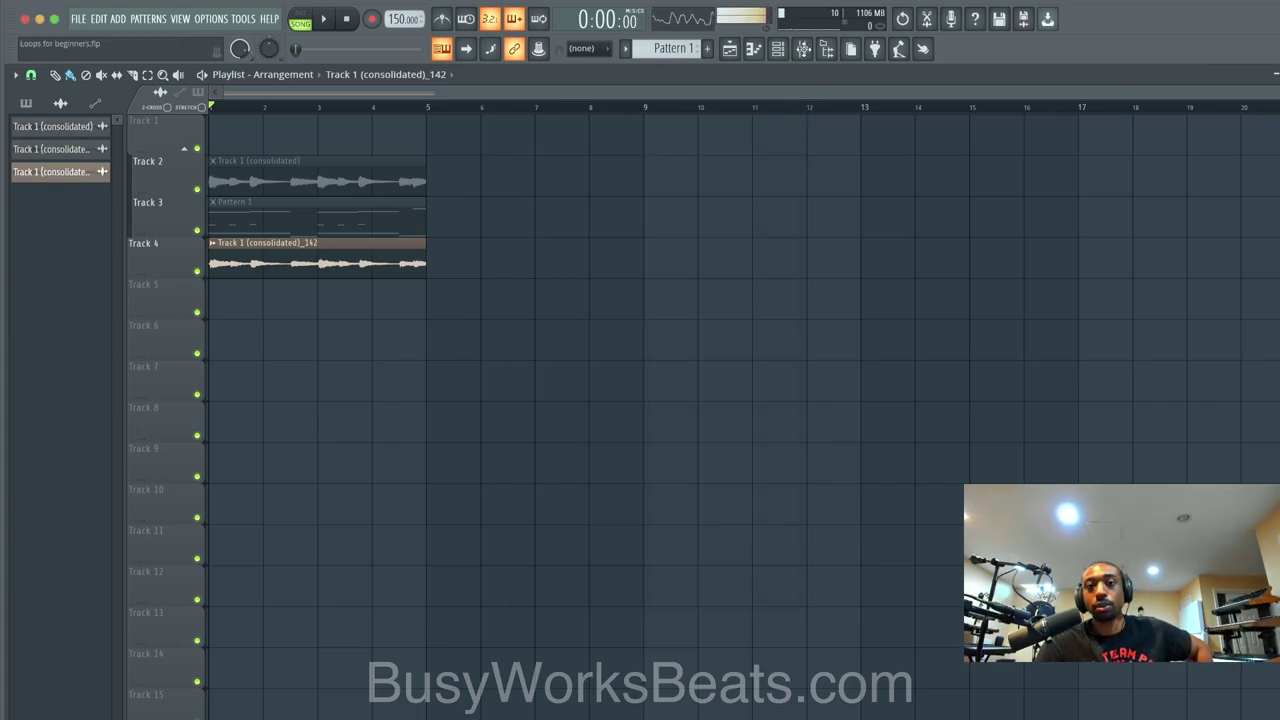
- Browse the mixer inserts to show the Dance Piano insert with Fruity Delay 3
left_click(802, 48)
left_click(142, 275)
left_click(127, 275)
left_click(172, 275)
left_click(141, 275)
left_click(141, 275)
left_click(126, 275)
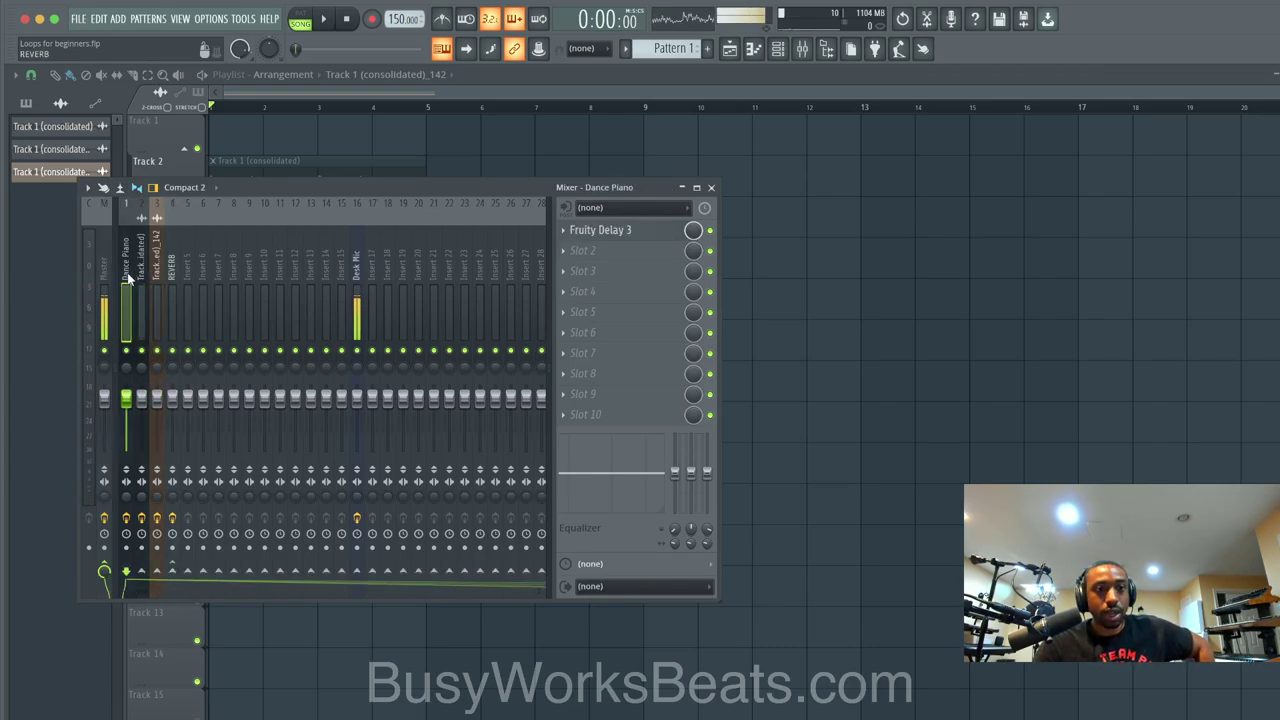
- Render the song as a 16-bit WAV 'Busy Works Beats 150BPM Haunted' on the Desktop
left_click(78, 18)
mouse_move(150, 149)
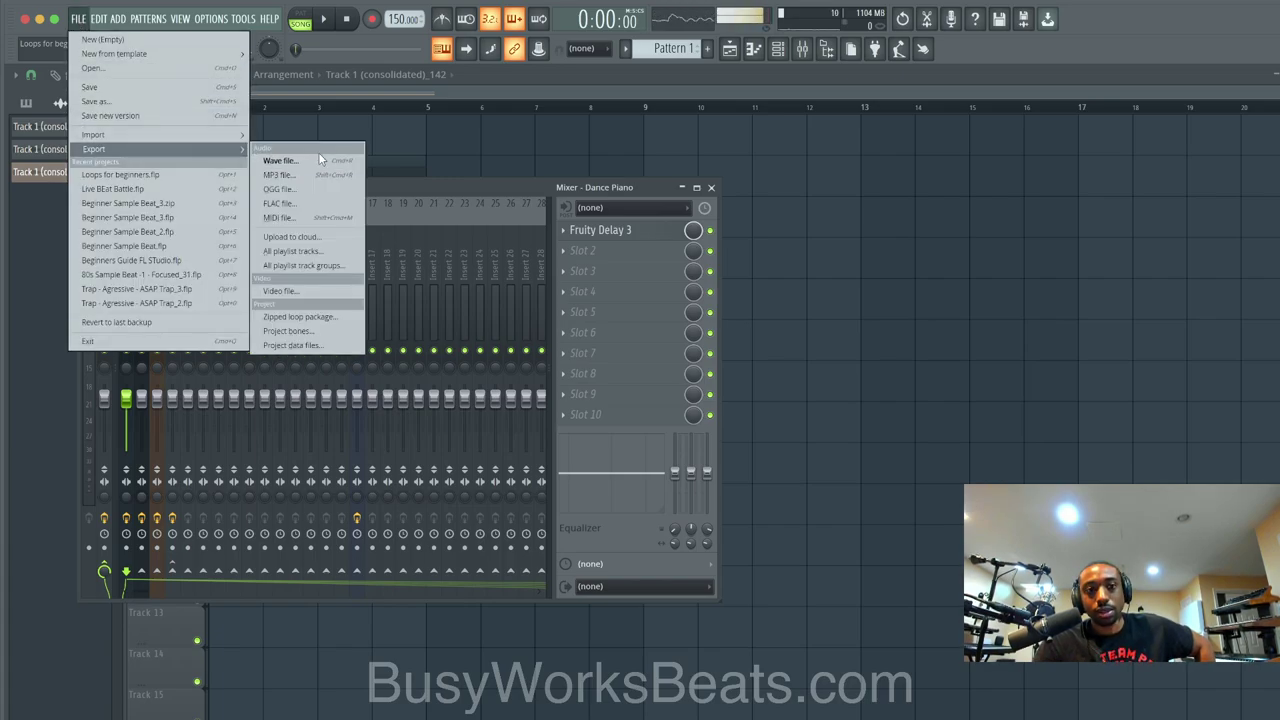
left_click(319, 157)
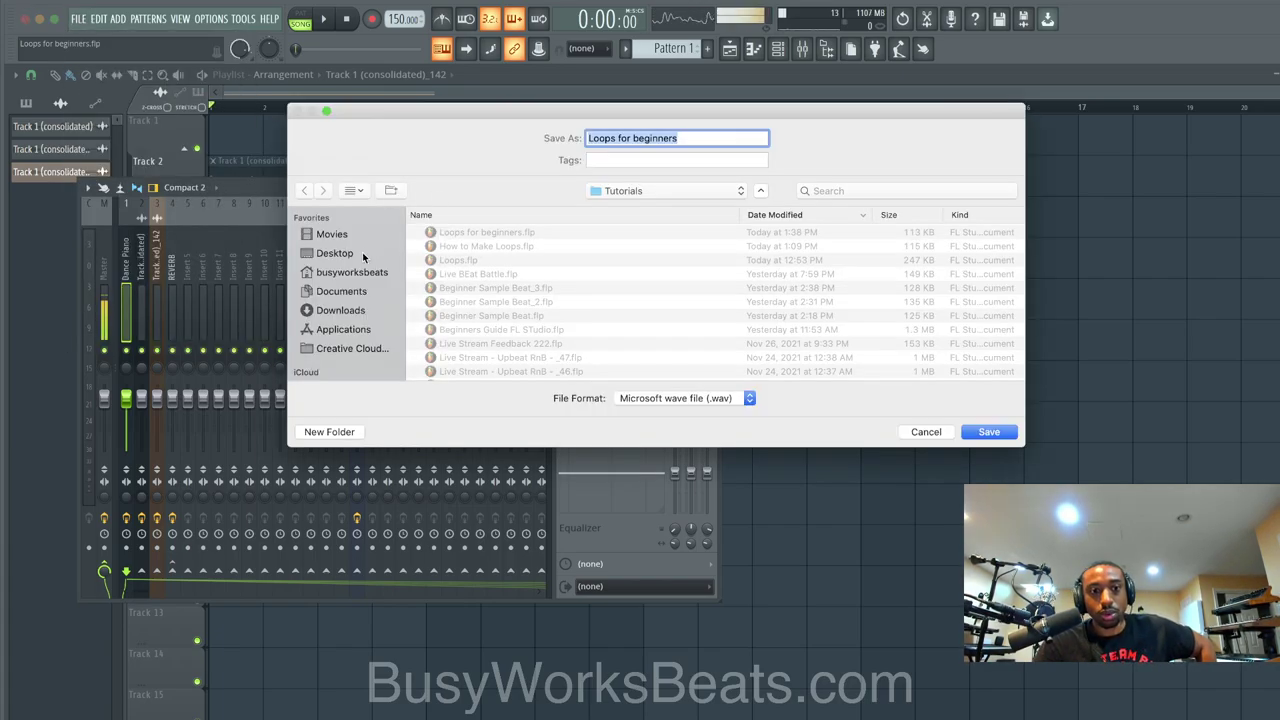
left_click(340, 253)
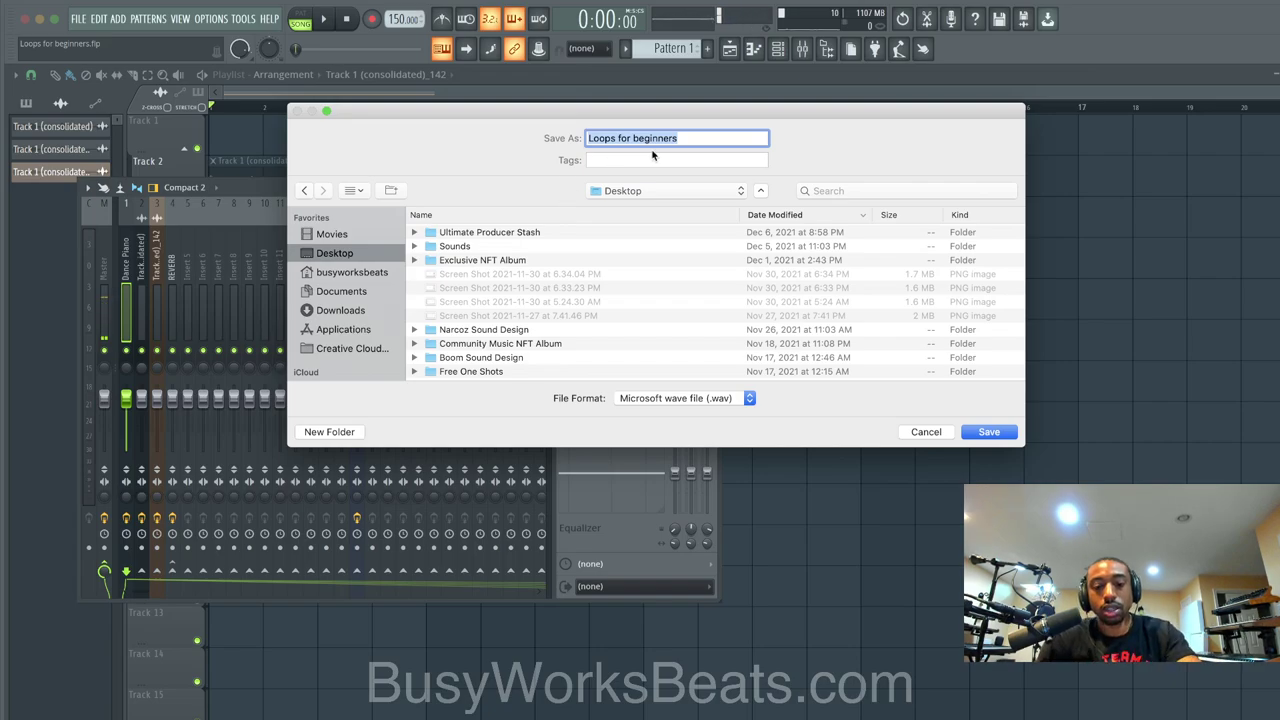
type("Busy Works Beats - Bbm - 150BPM -")
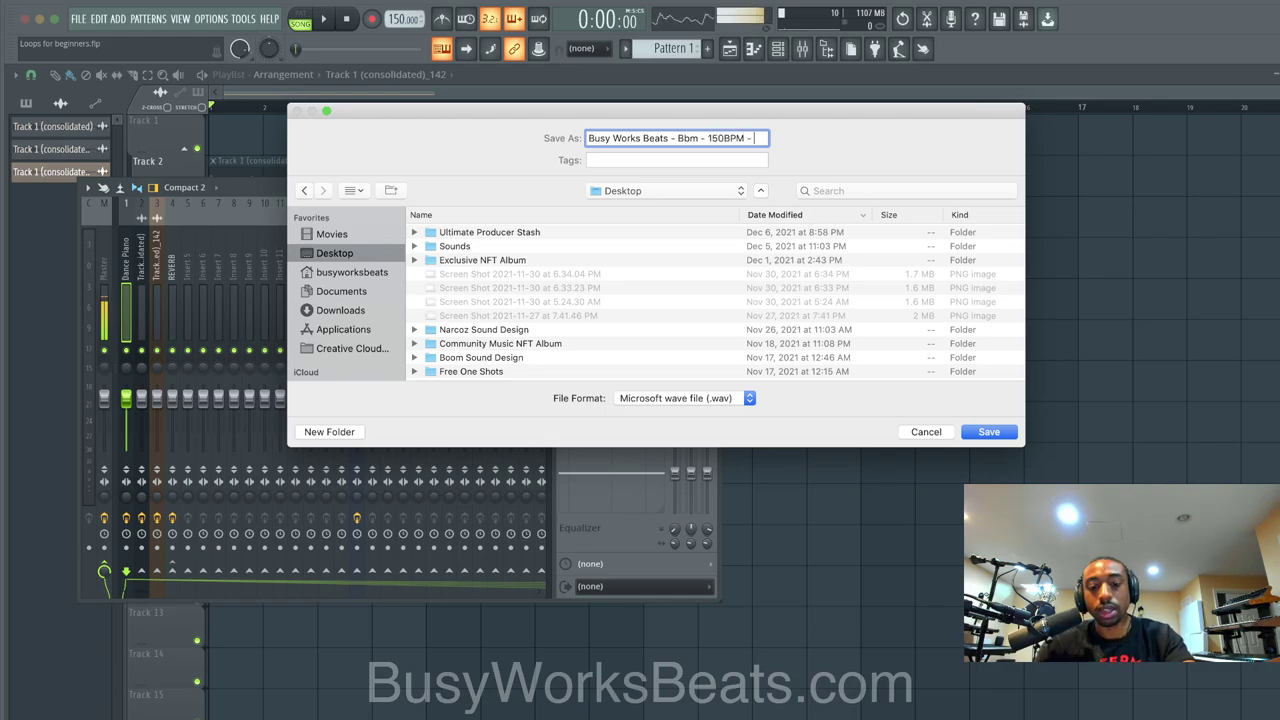
type("Haunted")
key("Return")
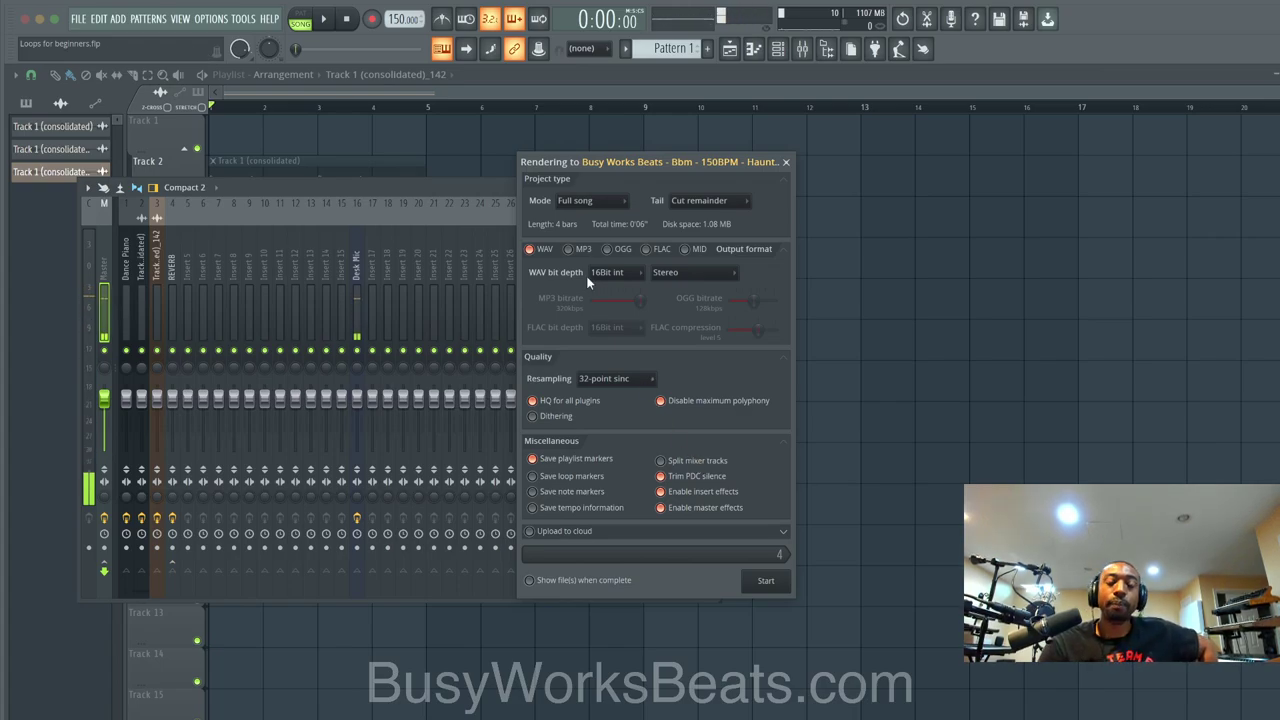
left_click(715, 201)
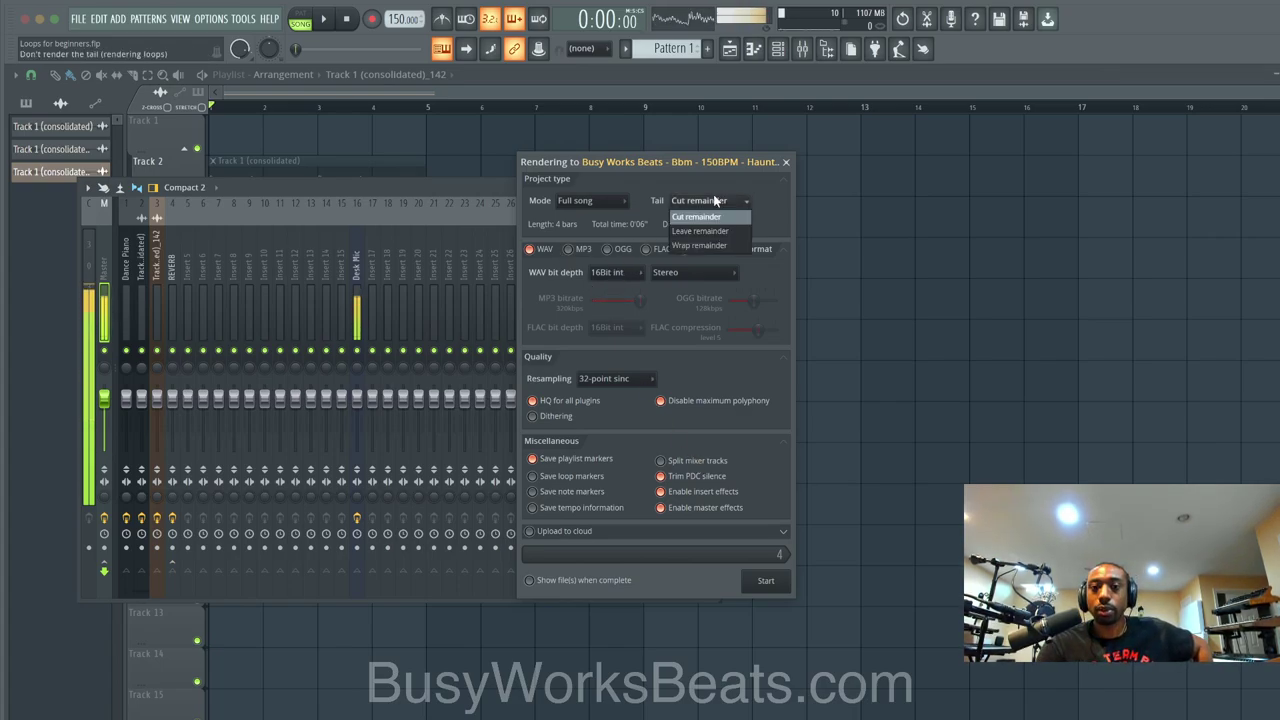
left_click(767, 580)
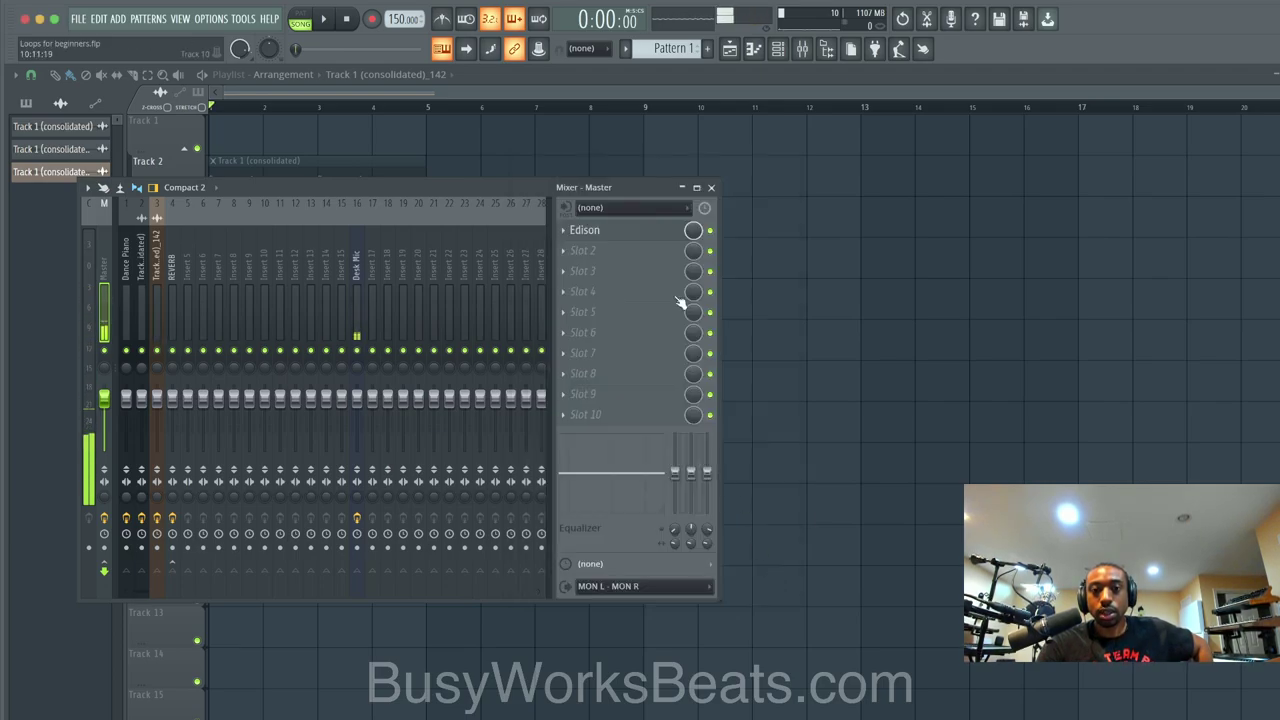
- Drag the exported Haunted WAV from the Desktop browser folder onto Track 8
left_click(711, 187)
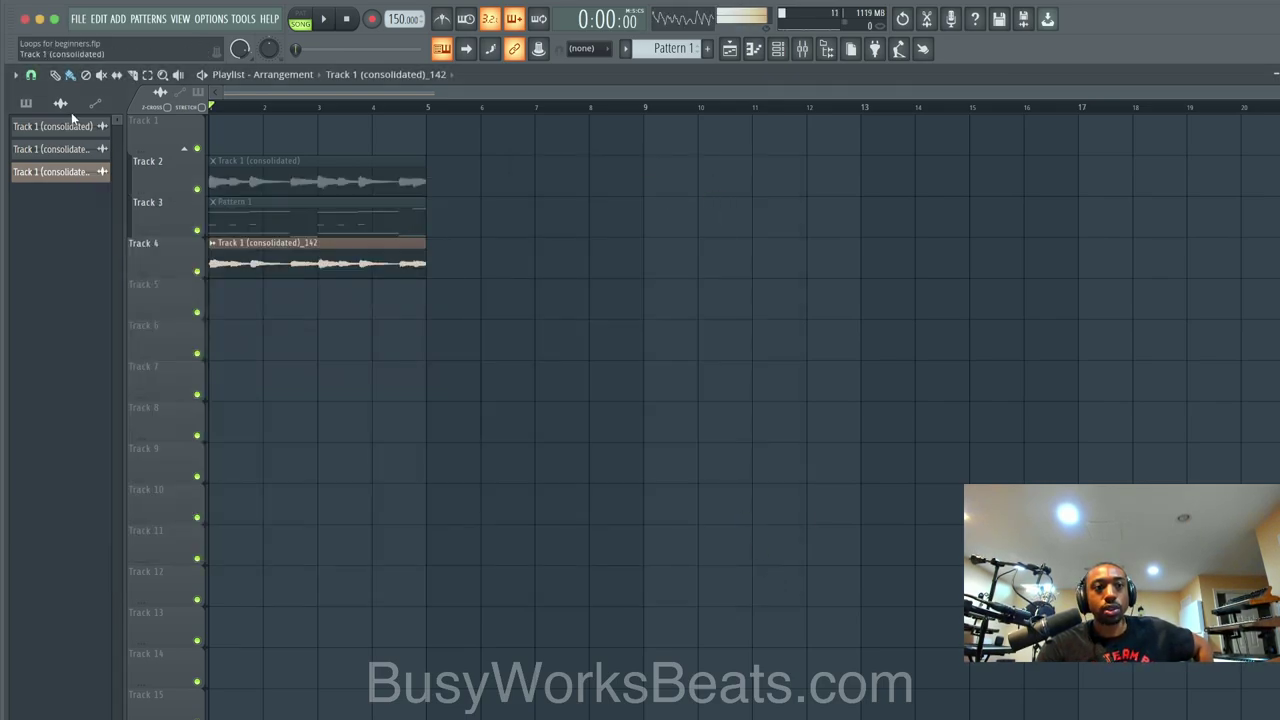
left_click(802, 49)
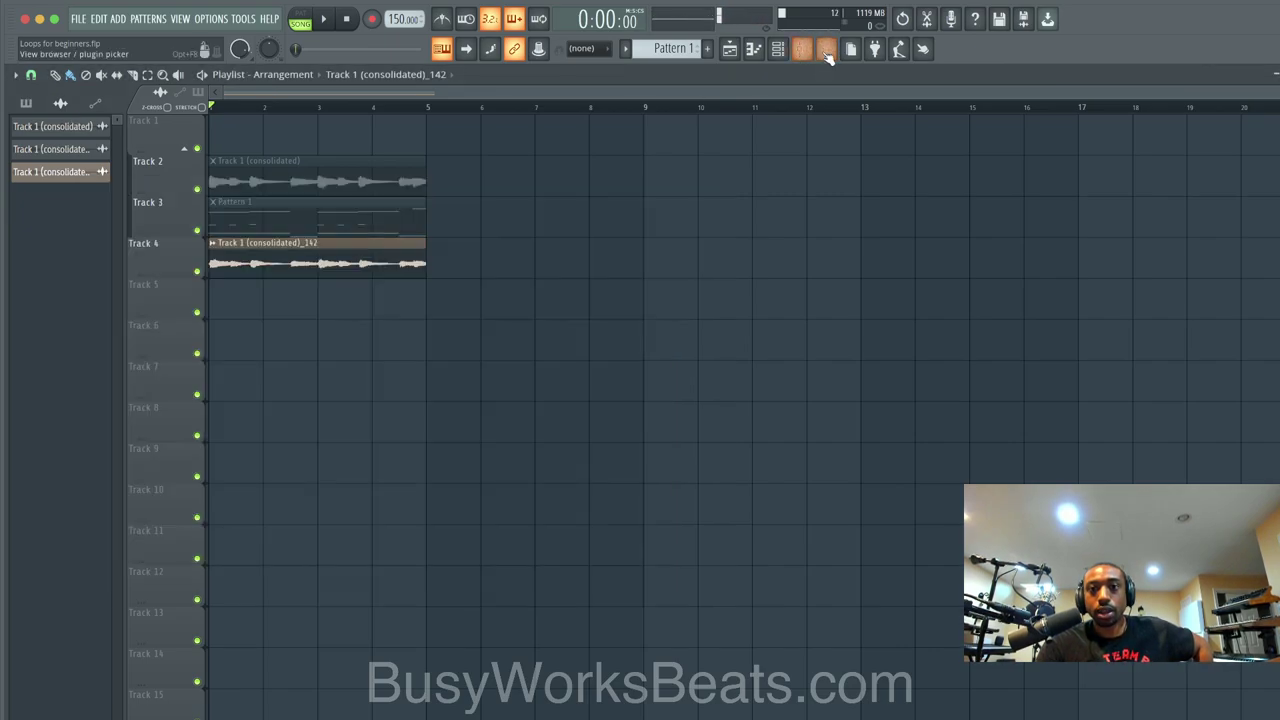
left_click(827, 52)
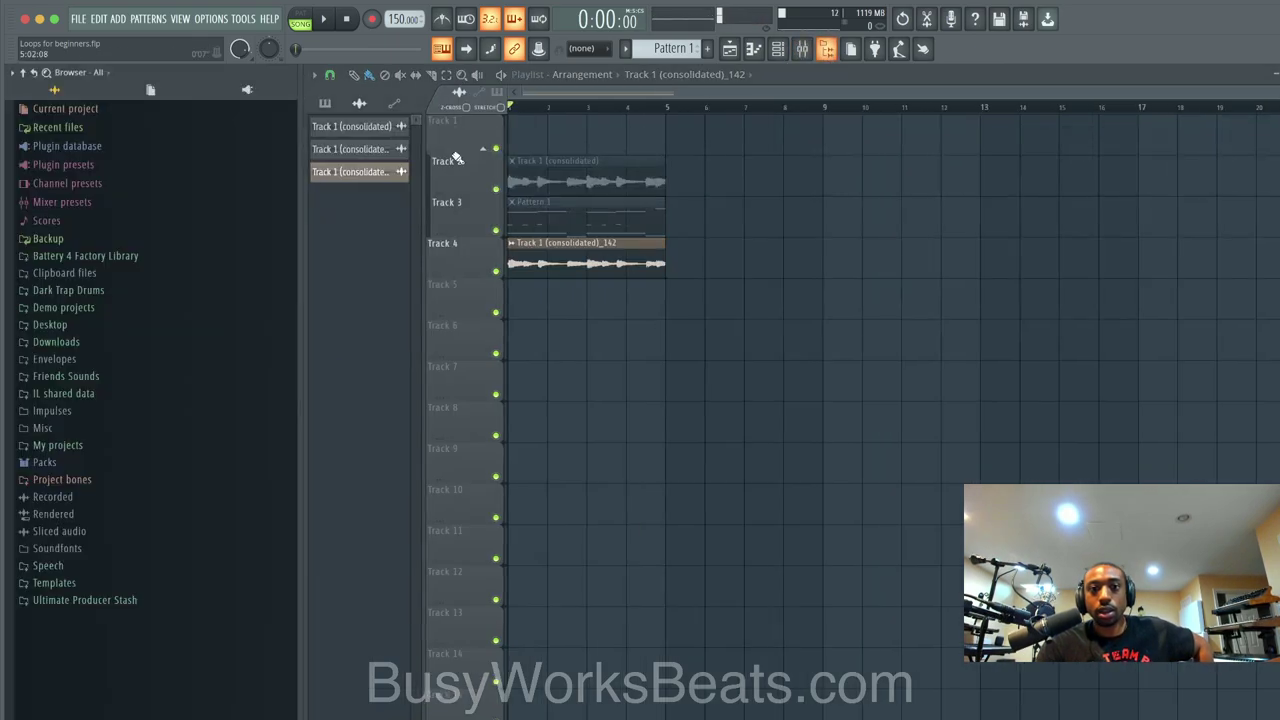
left_click(92, 327)
scroll(120, 410, "down", 2)
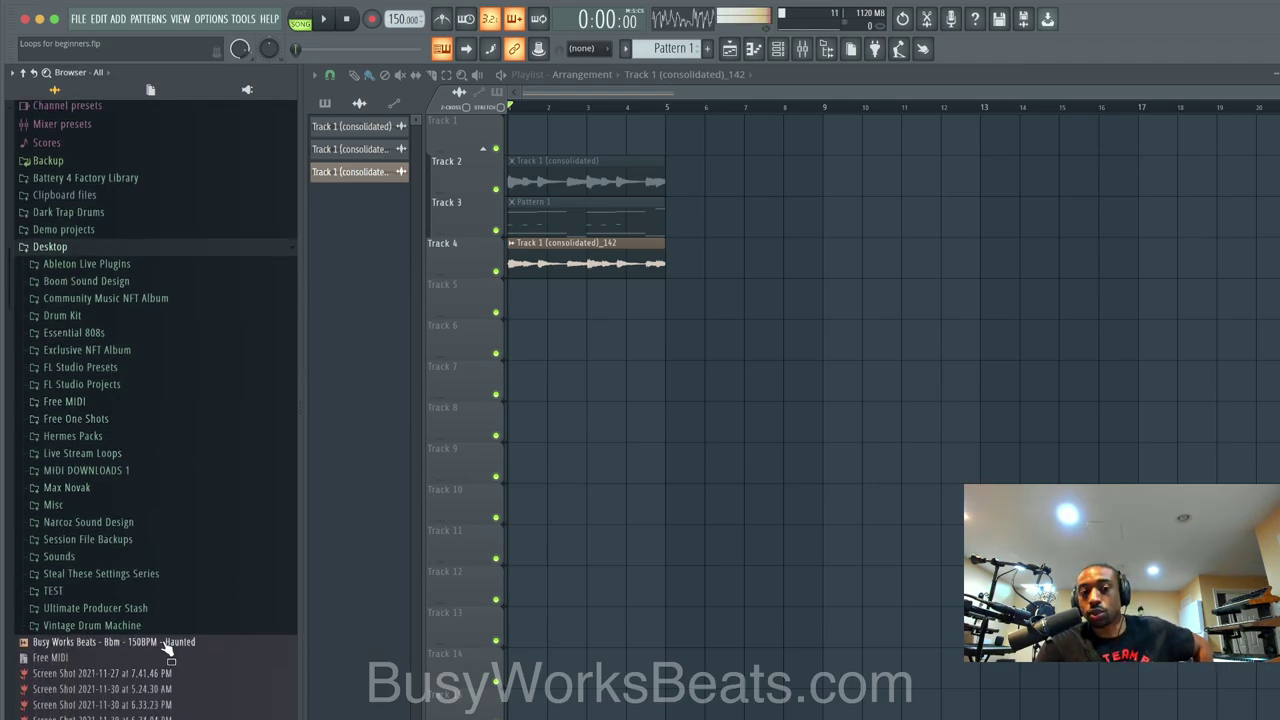
left_click_drag(170, 648, 515, 425)
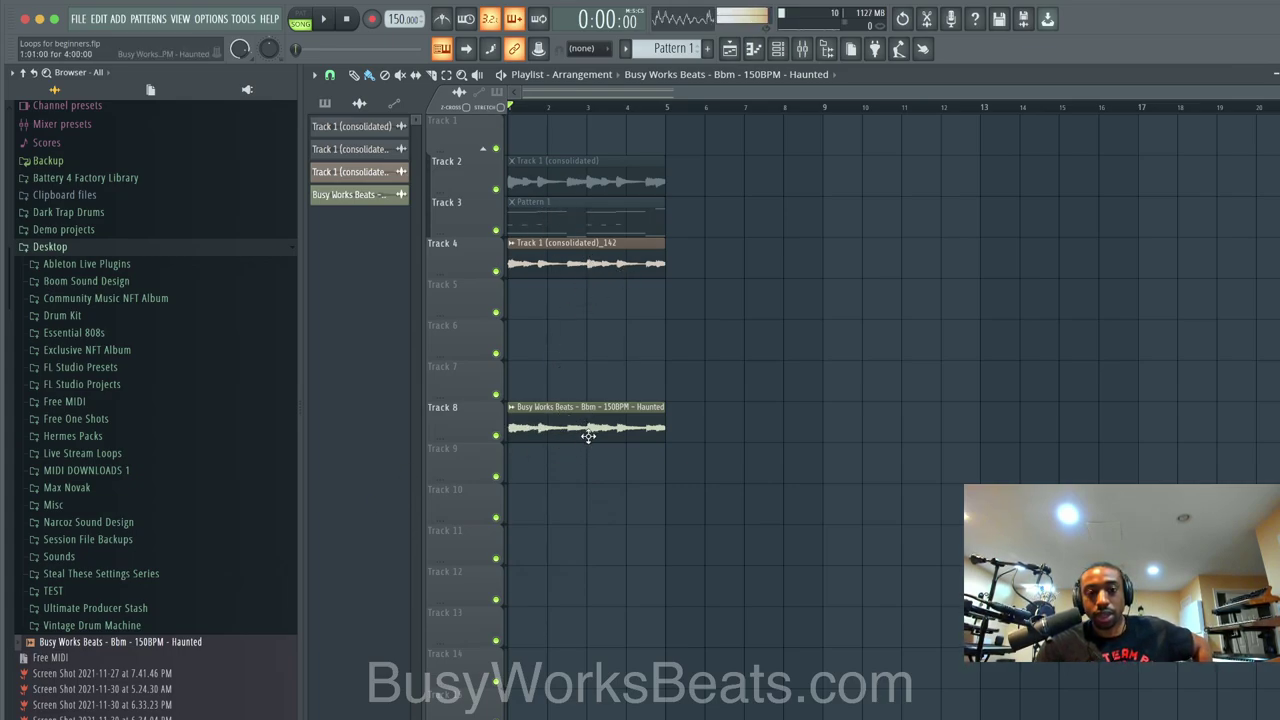
- Trim the Haunted clip so it ends at bar 5 like the other clips
scroll(585, 437, "up", 3)
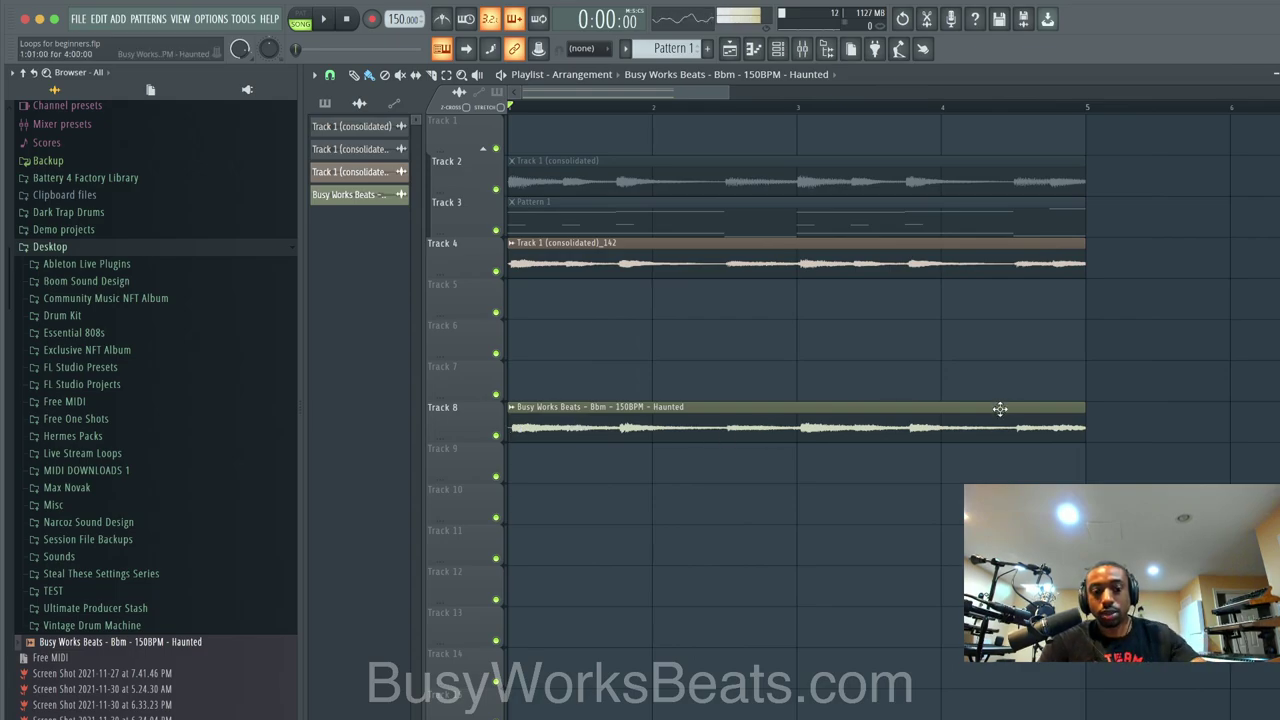
left_click(990, 415)
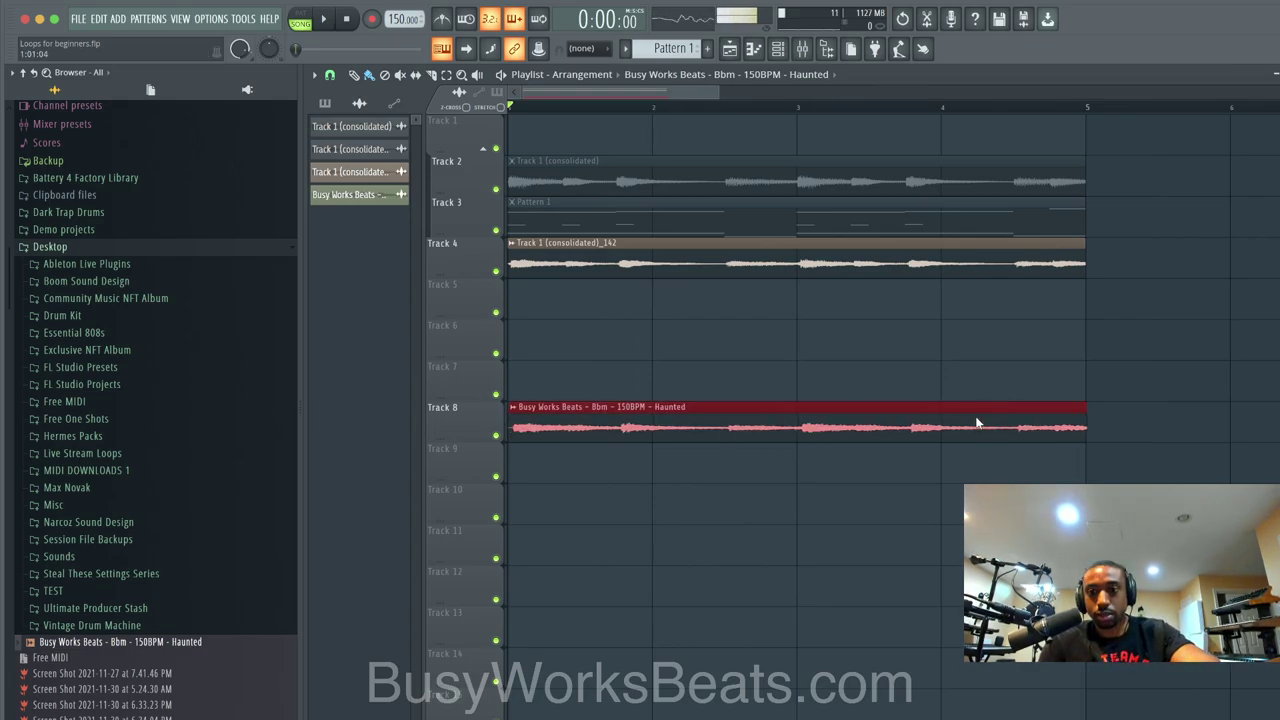
scroll(868, 454, "up", 2)
scroll(900, 452, "left", 3)
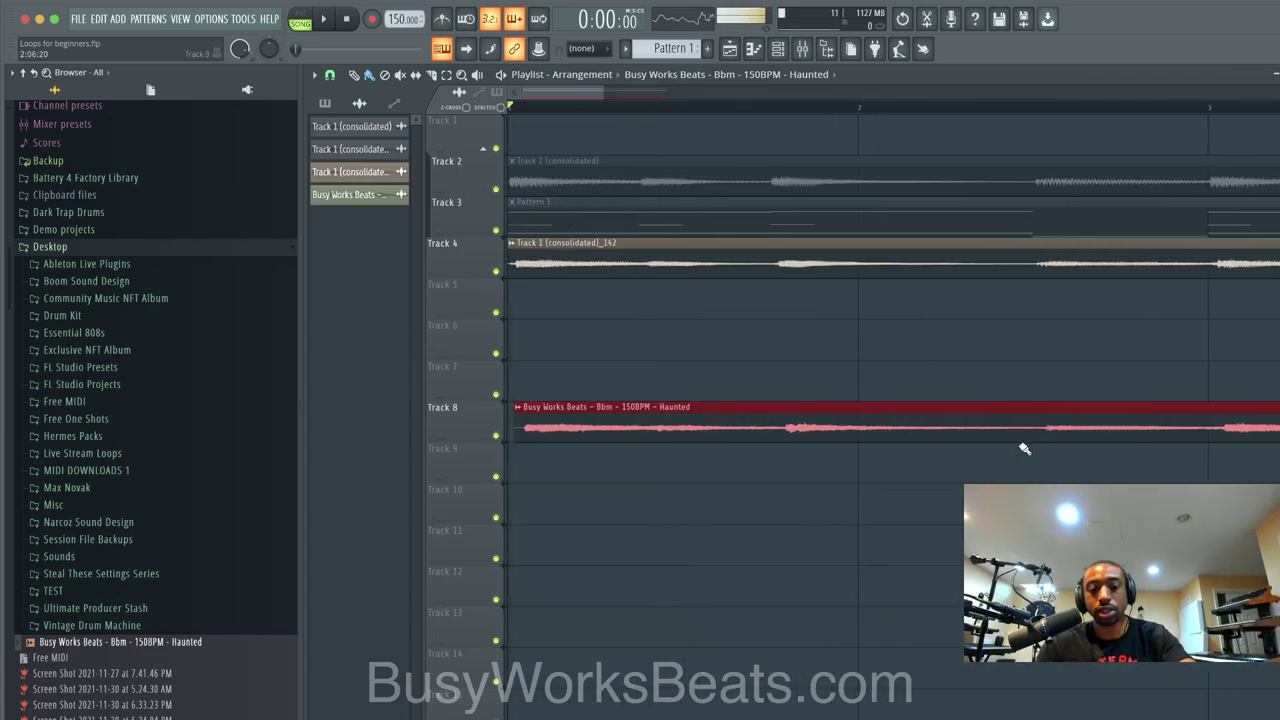
scroll(1038, 448, "down", 4)
left_click_drag(908, 438, 899, 435)
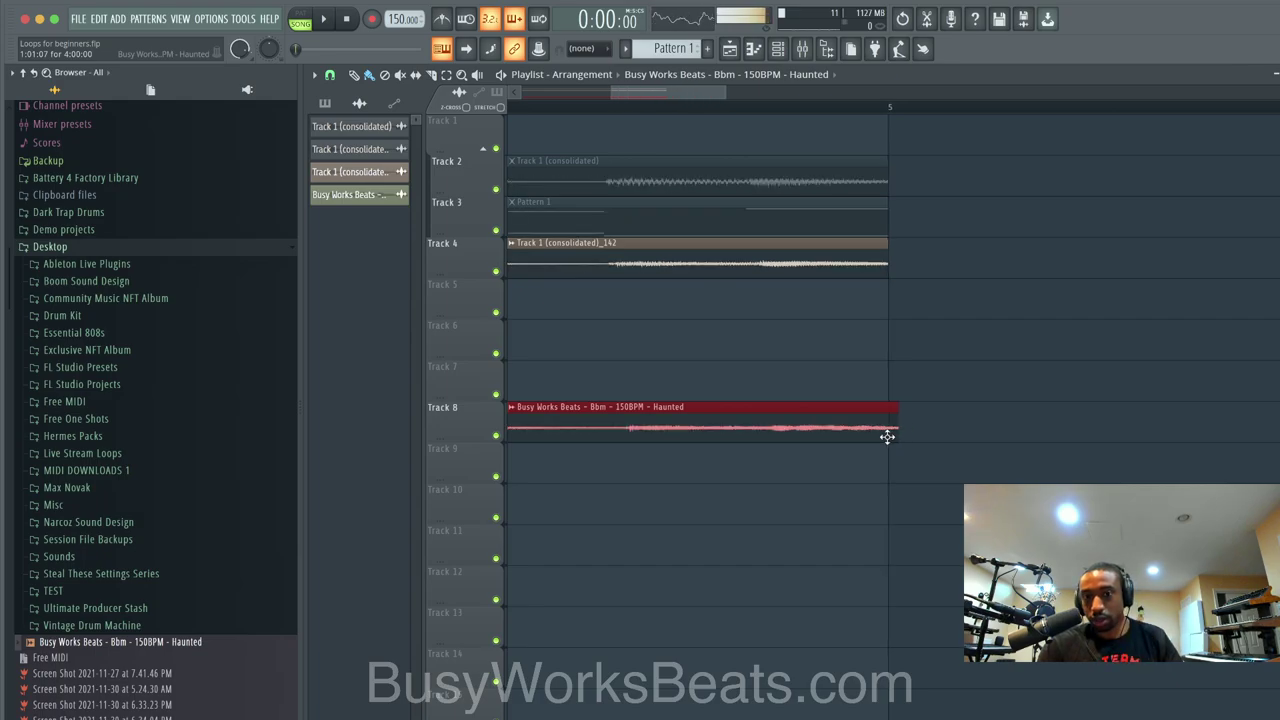
scroll(889, 437, "down", 2)
left_click(513, 420)
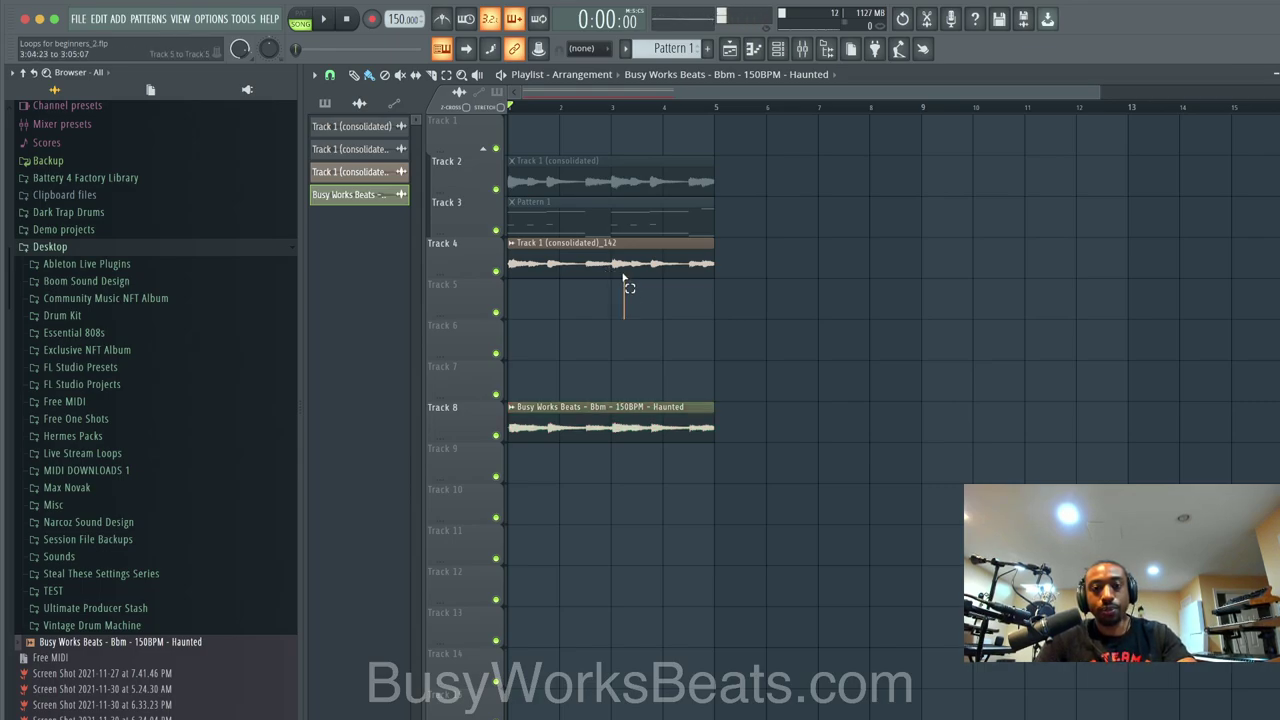
- Delete the older clips on Tracks 2–4 and move the Haunted clip to Track 1
left_click_drag(608, 272, 591, 163)
key("Delete")
left_click_drag(606, 412, 606, 131)
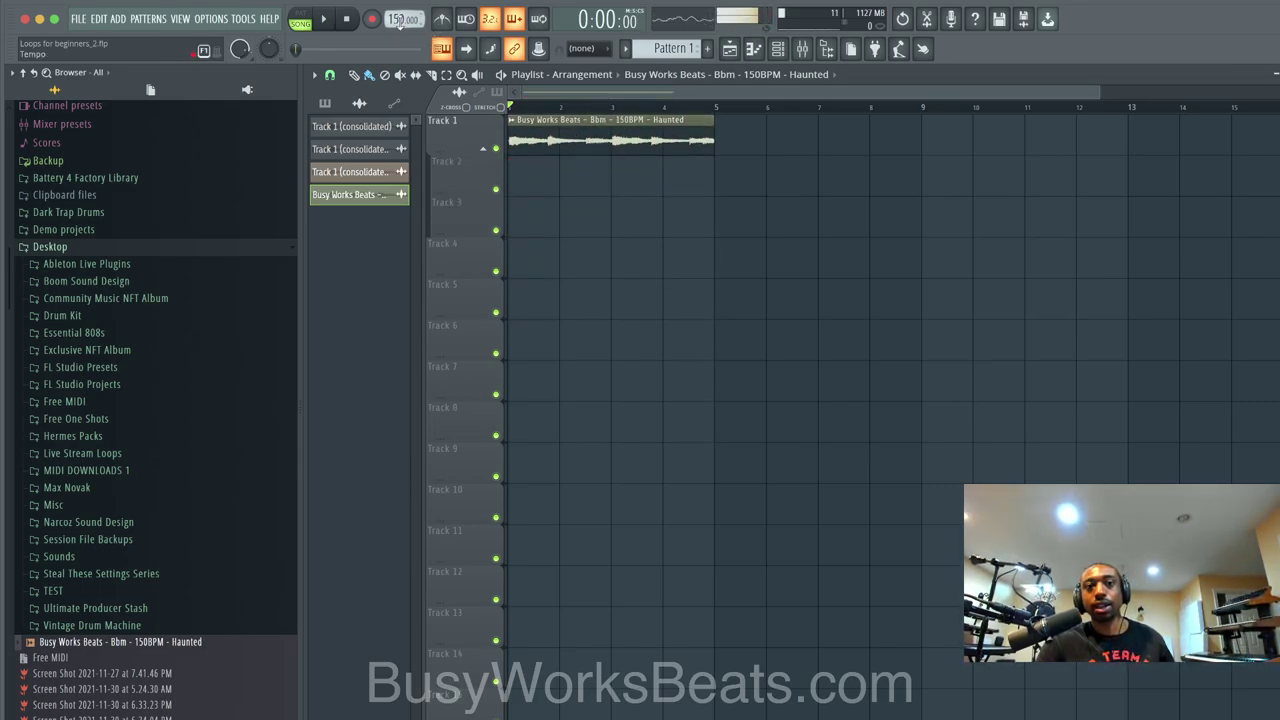
- Set the project tempo to 150 BPM and play the loop back
mouse_move(403, 19)
left_mouse_down()
mouse_move(403, 60)
mouse_move(403, 25)
left_mouse_up()
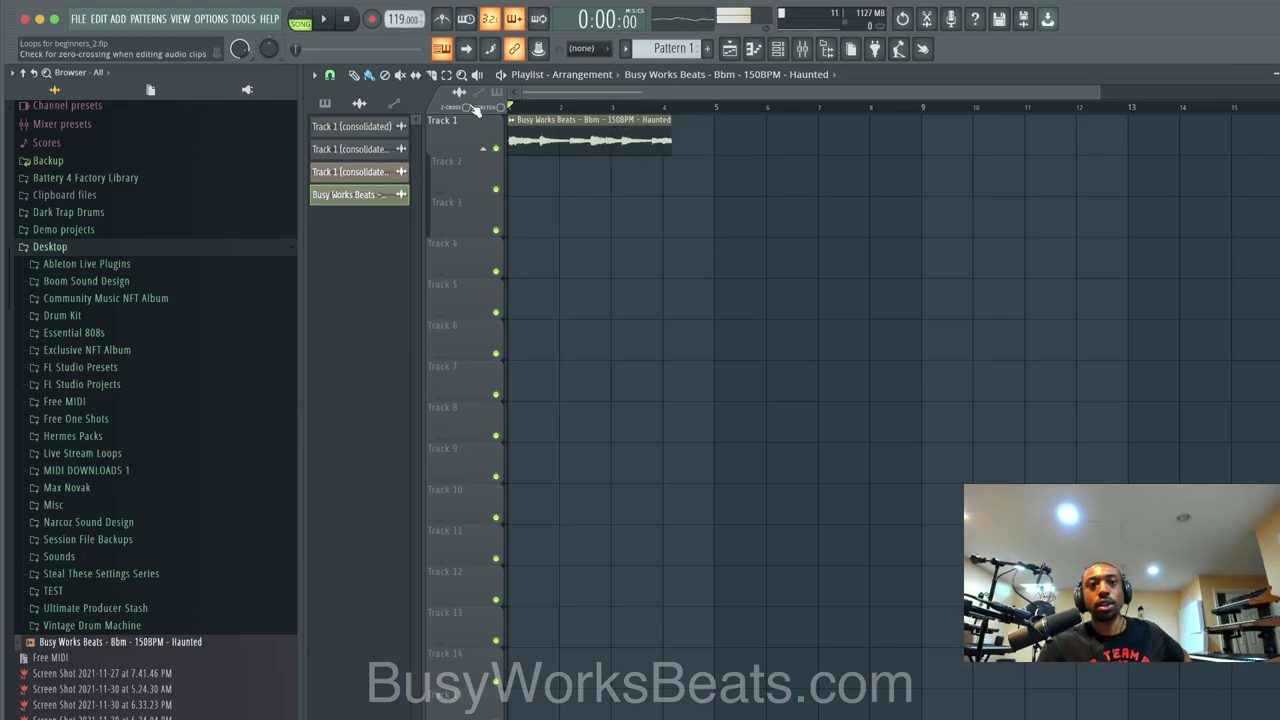
mouse_move(400, 22)
left_mouse_down()
mouse_move(402, 5)
mouse_move(402, 25)
left_mouse_up()
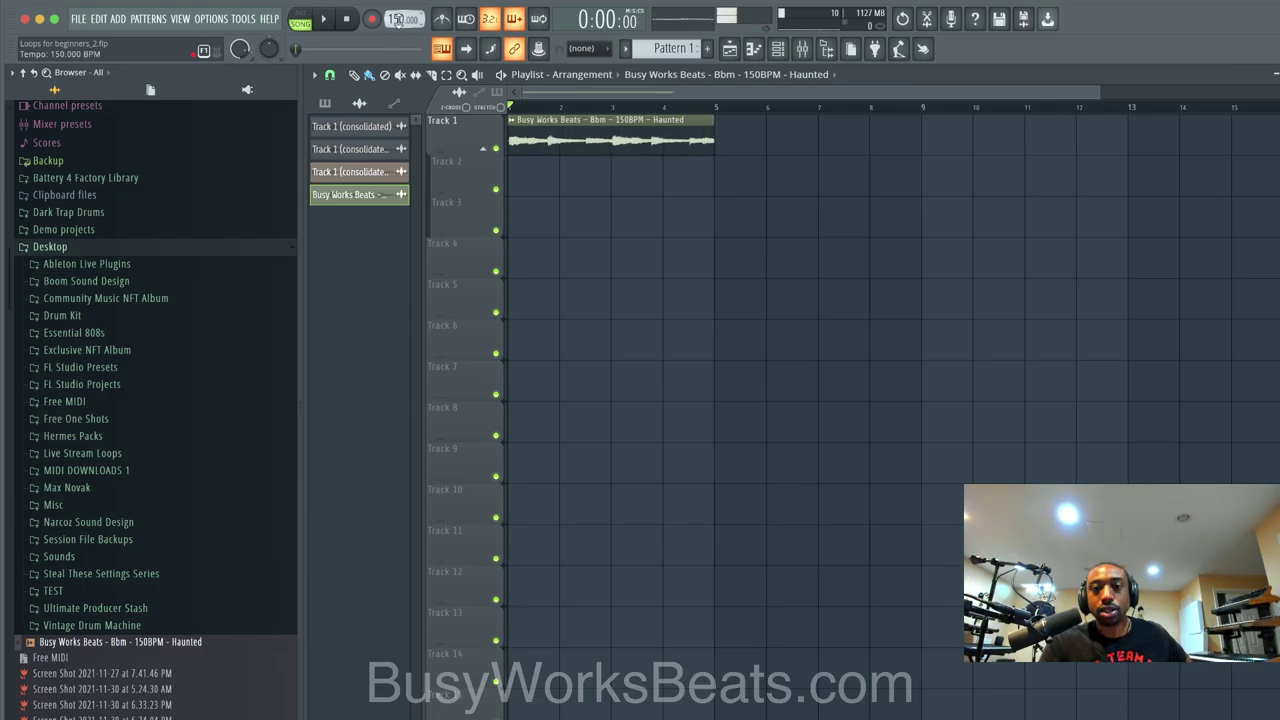
key("space")
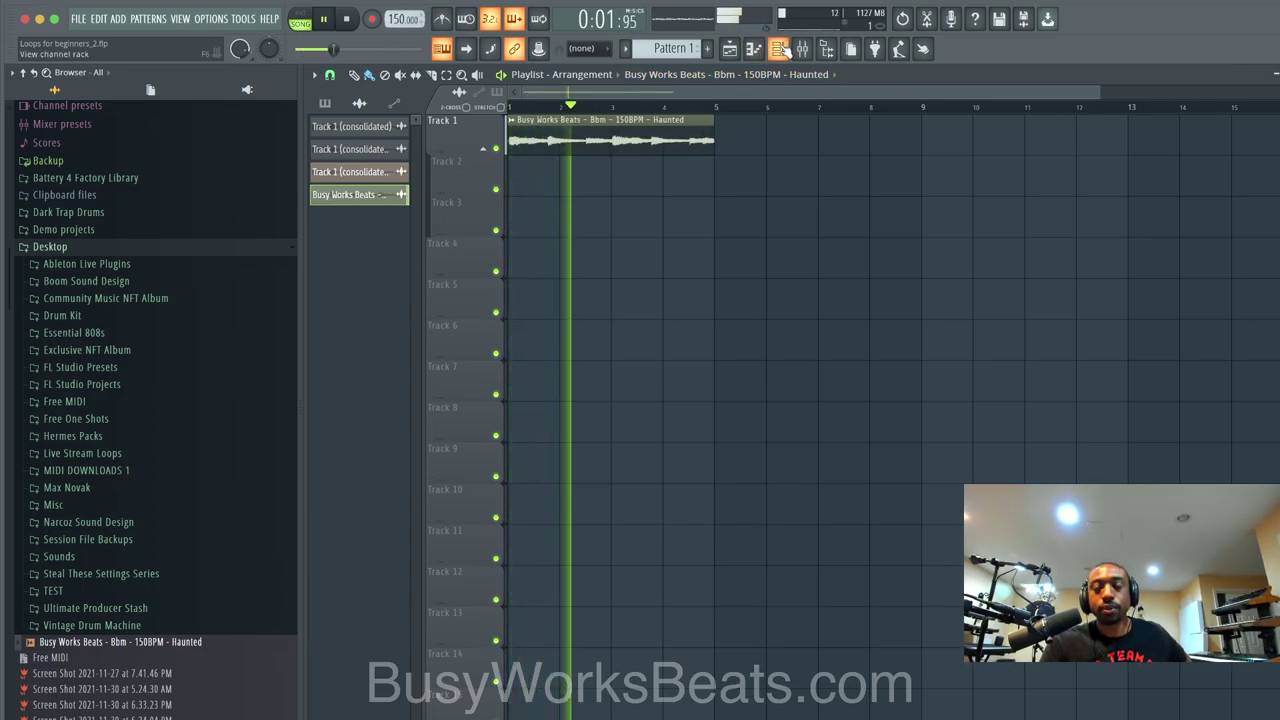
left_click(779, 49)
left_click(779, 49)
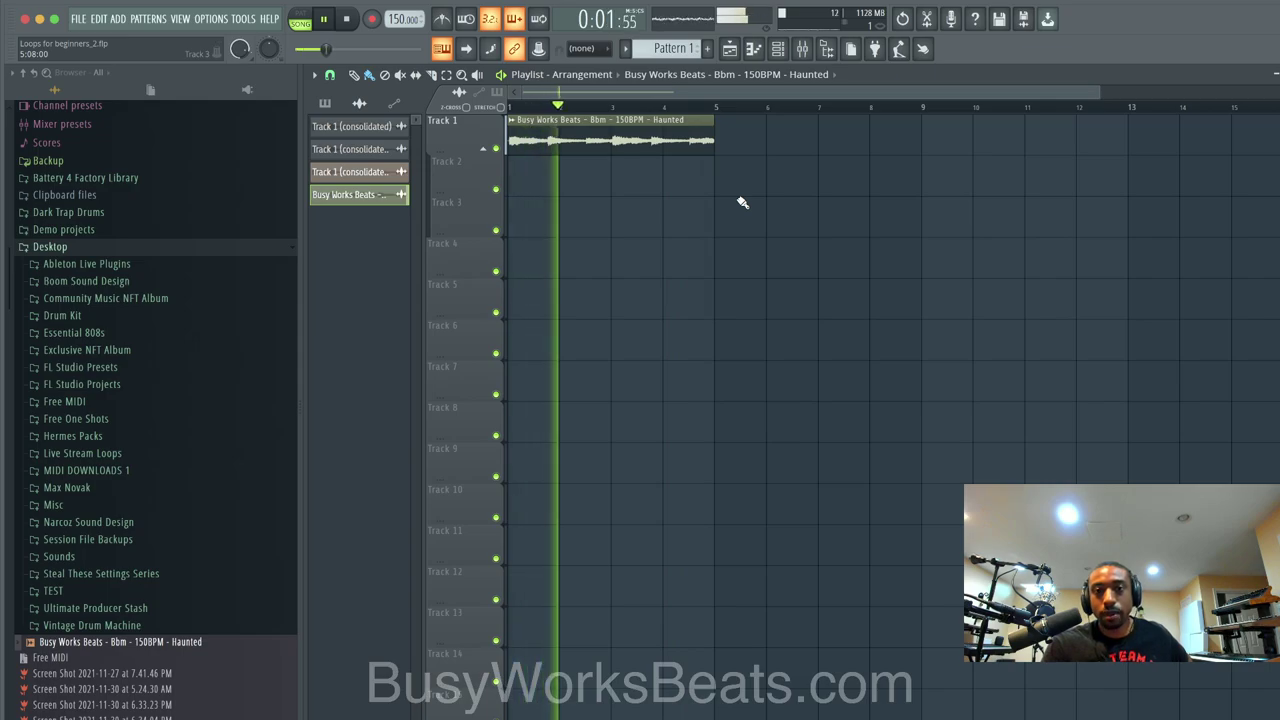
key("space")
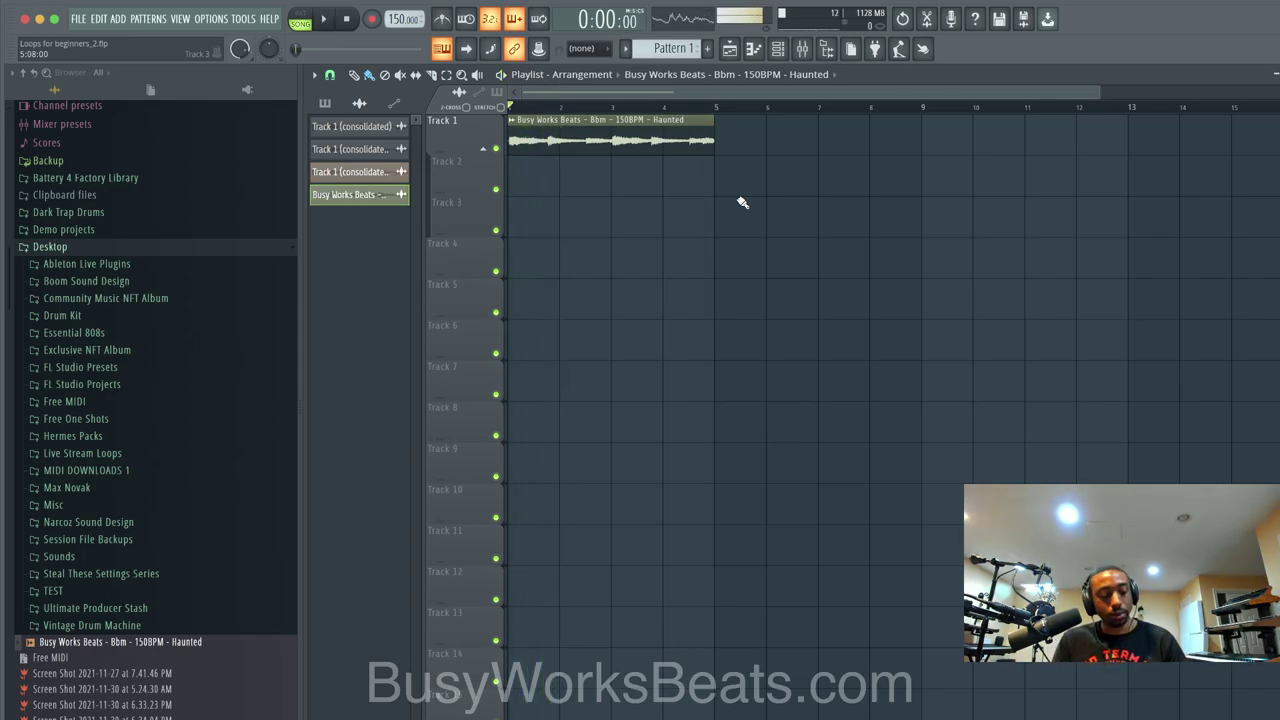